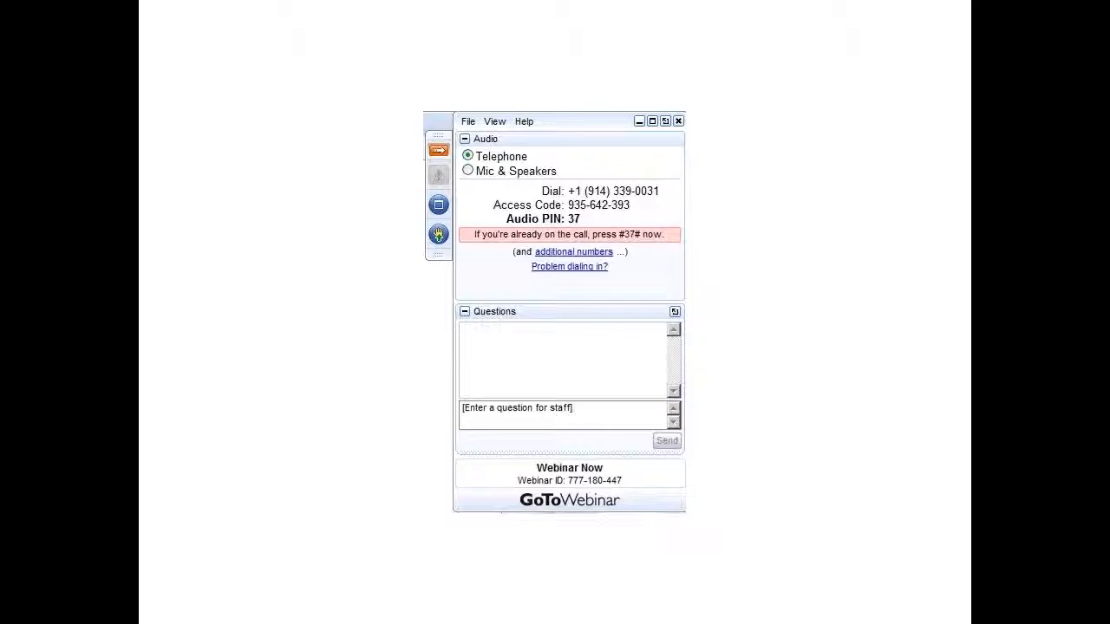
End the slide show, switch to PracticeMaster and open the Purdue Law Offices, LLC record from the client list
key(Escape)
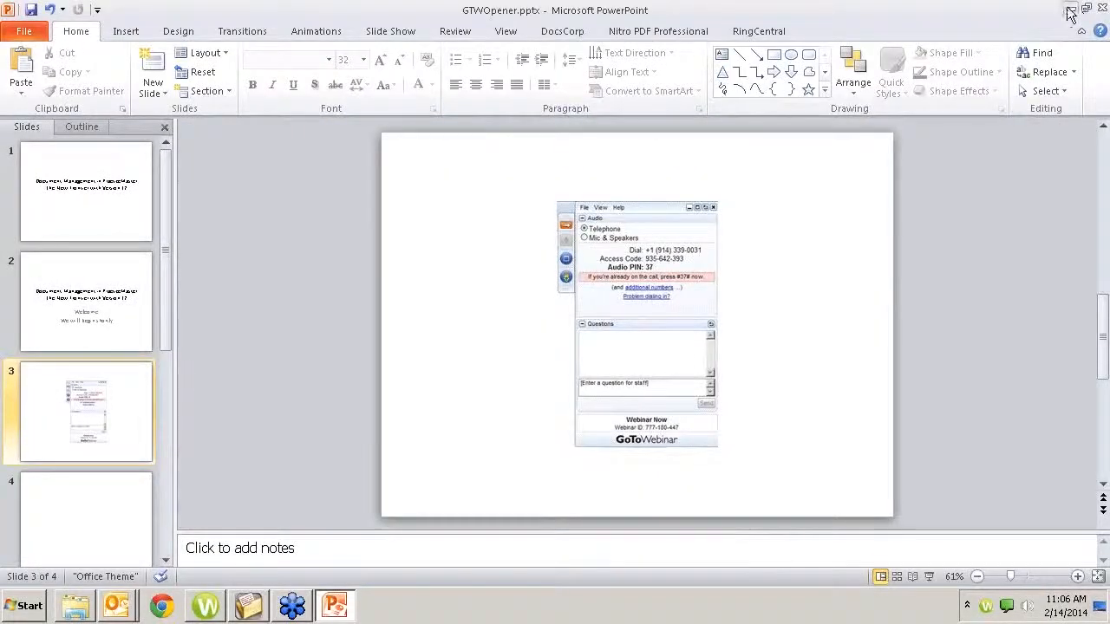
click(1070, 8)
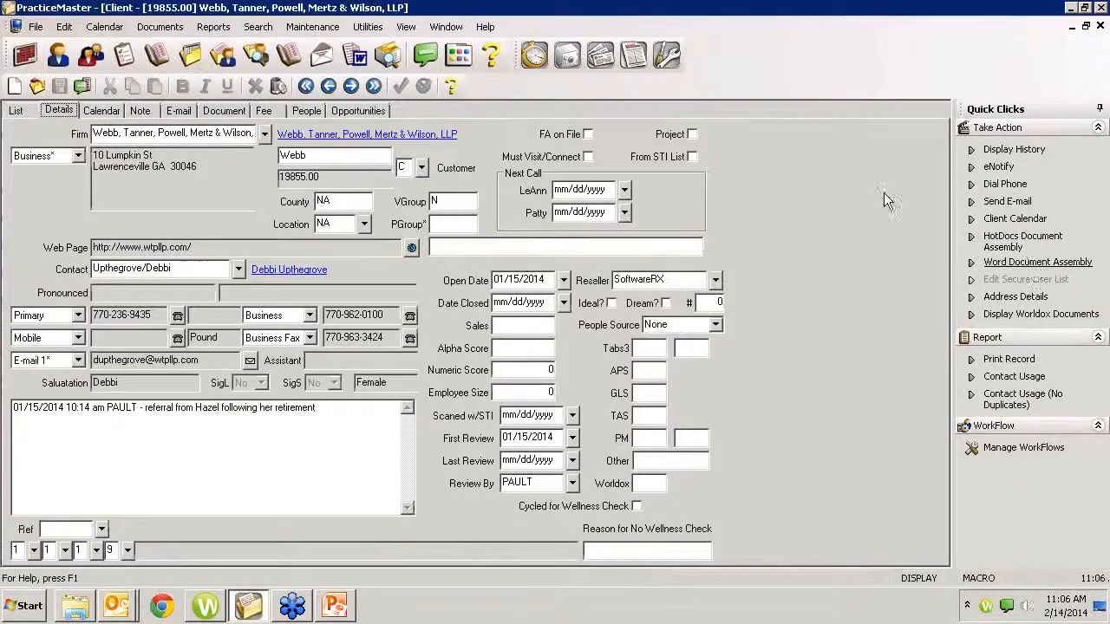
click(23, 112)
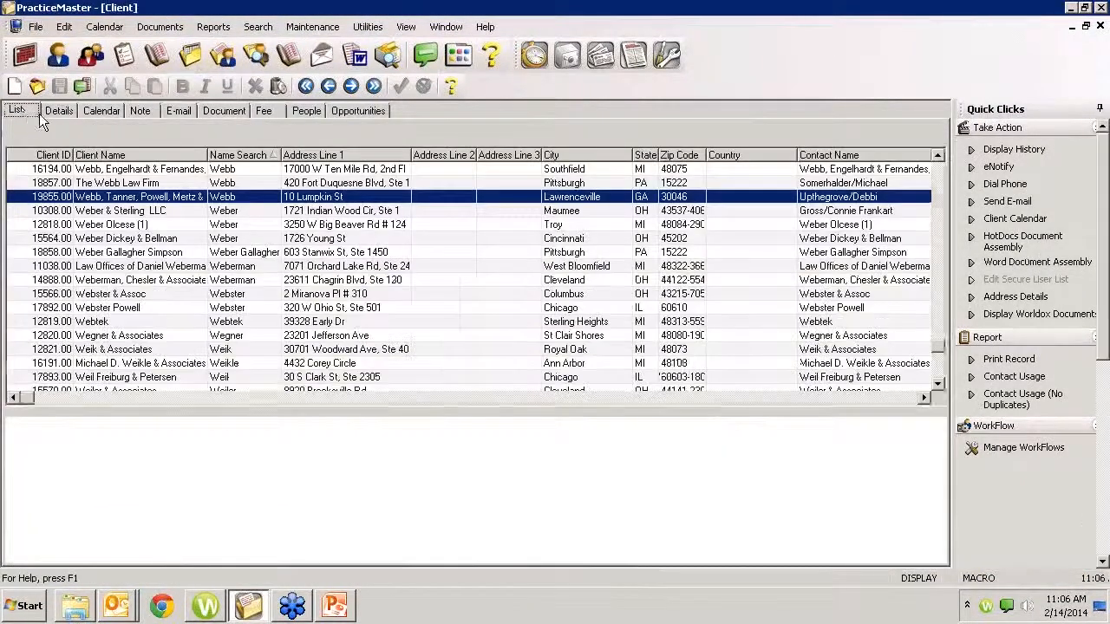
text(purdue)
key(Return)
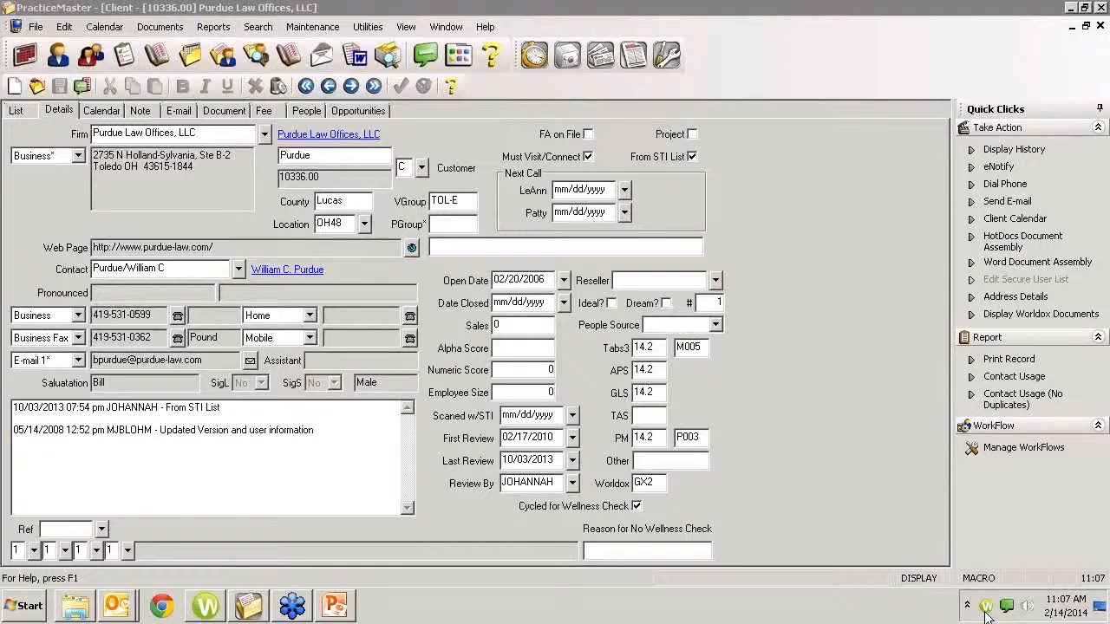
Start Microsoft Word 2010 and write "Now is the time." in a blank document
click(29, 609)
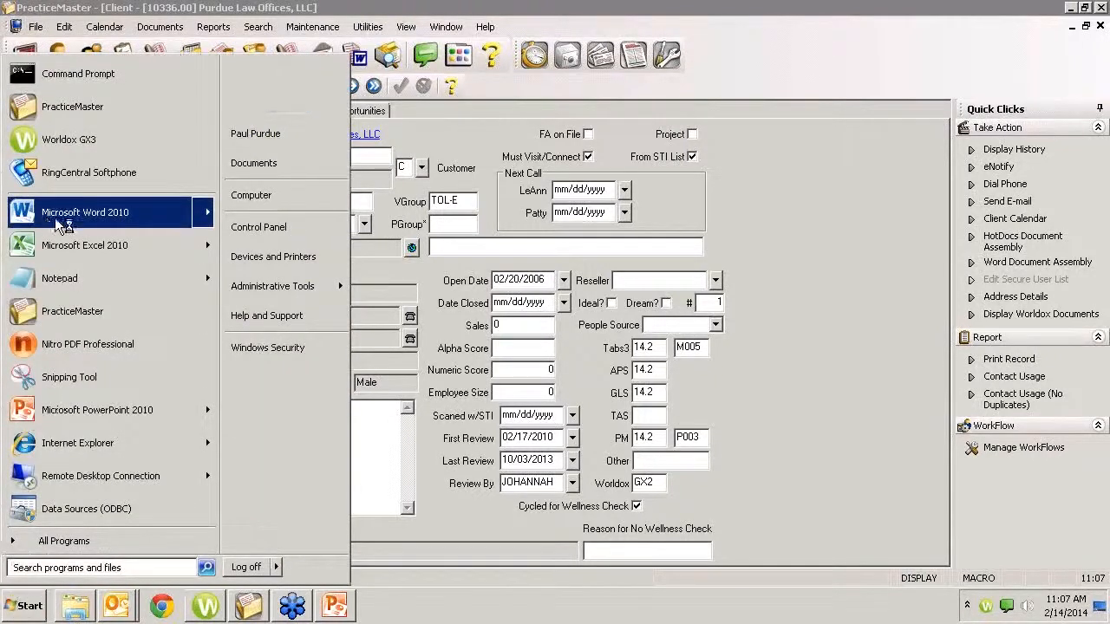
click(46, 216)
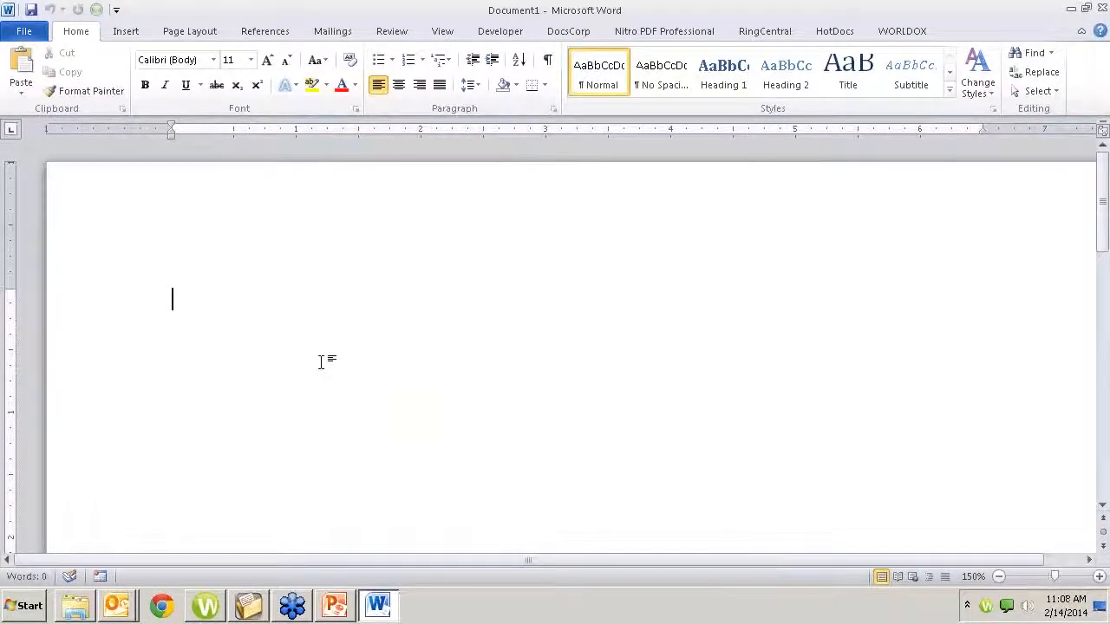
text(No)
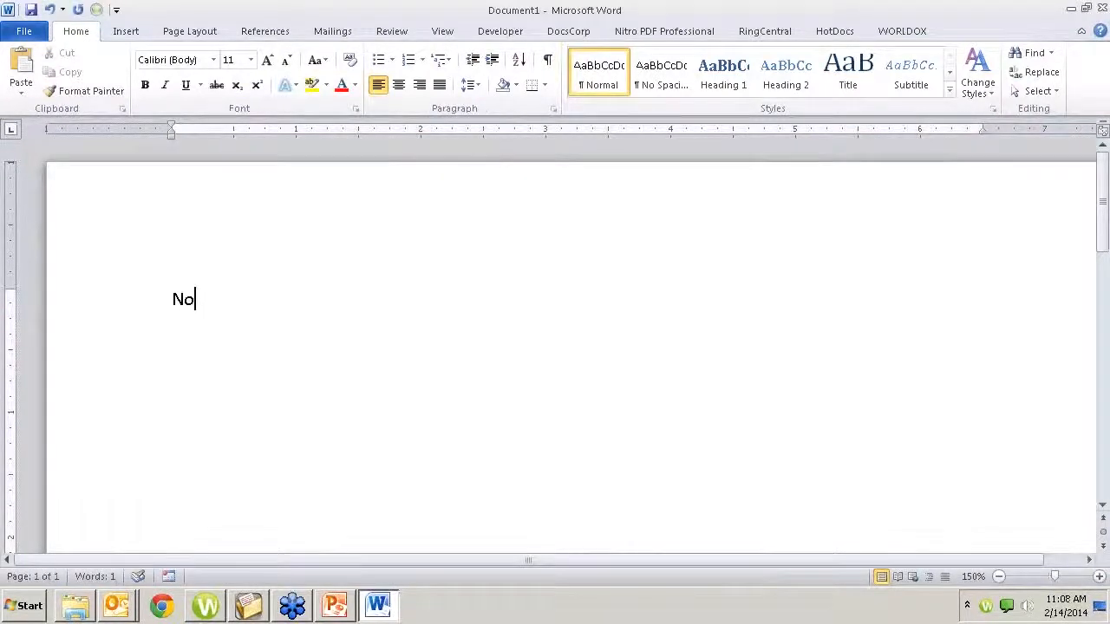
text(w is the time)
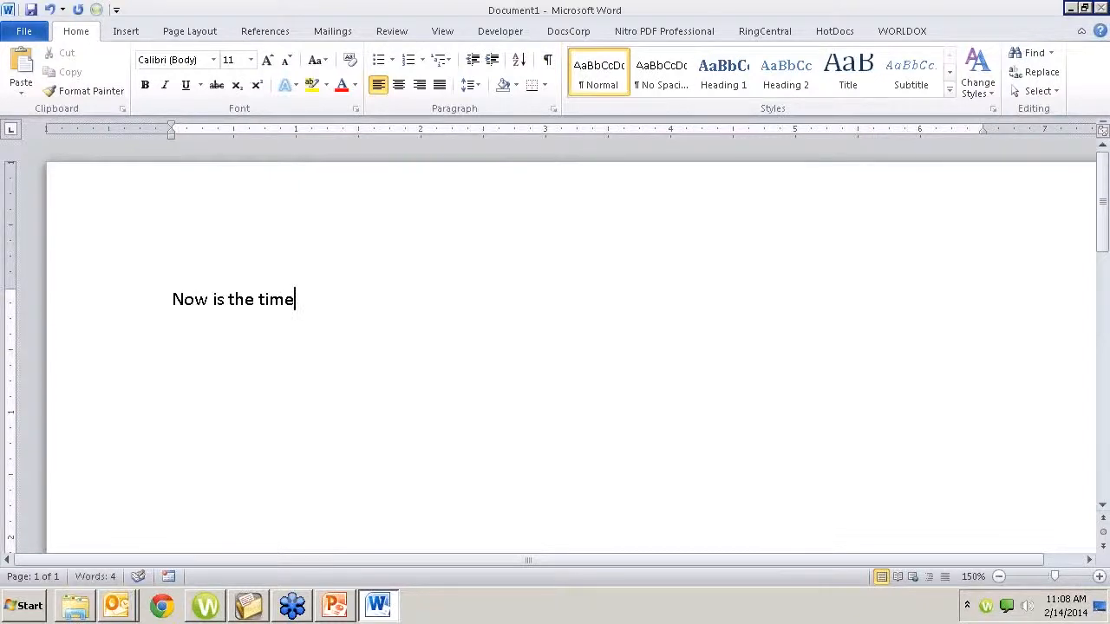
text(.)
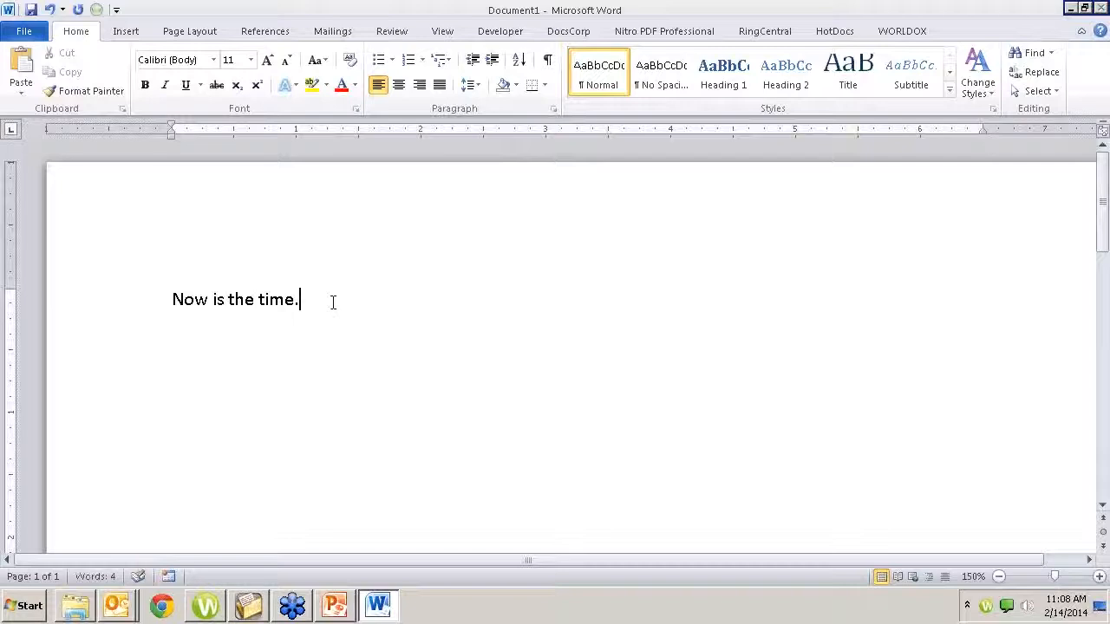
click(26, 608)
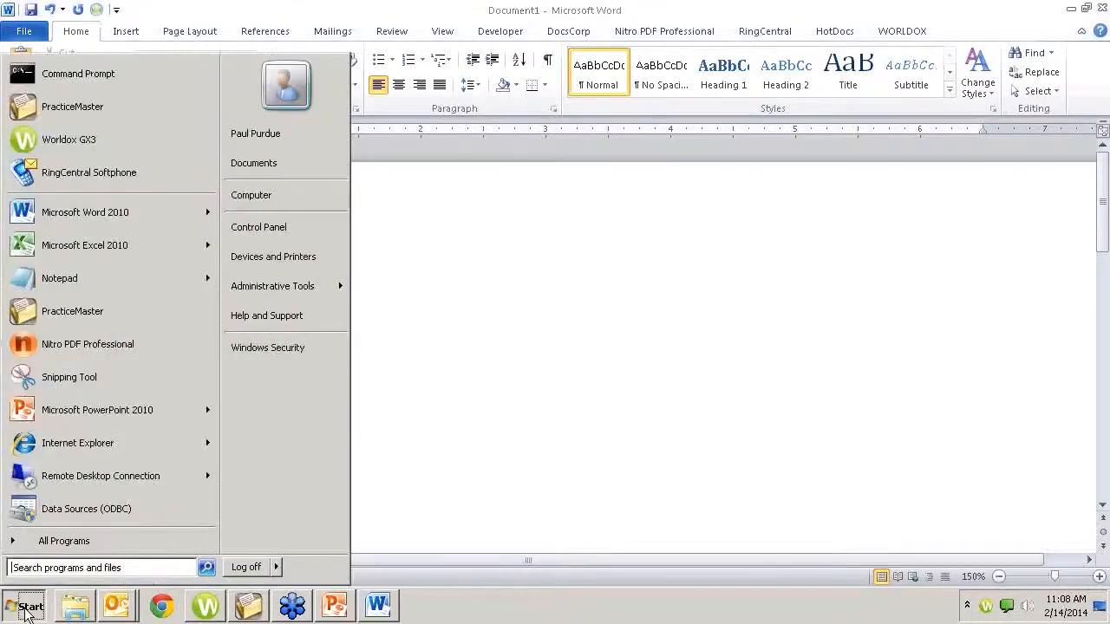
click(684, 420)
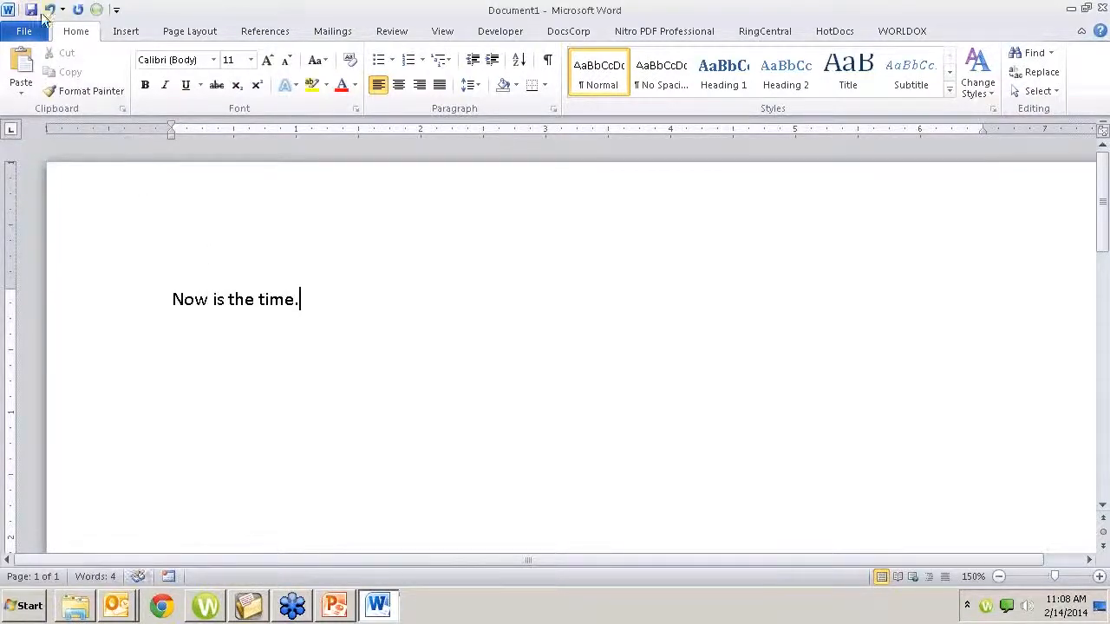
Try to save the document through Worldox with the Client Files profile group, and cancel the file save
click(31, 9)
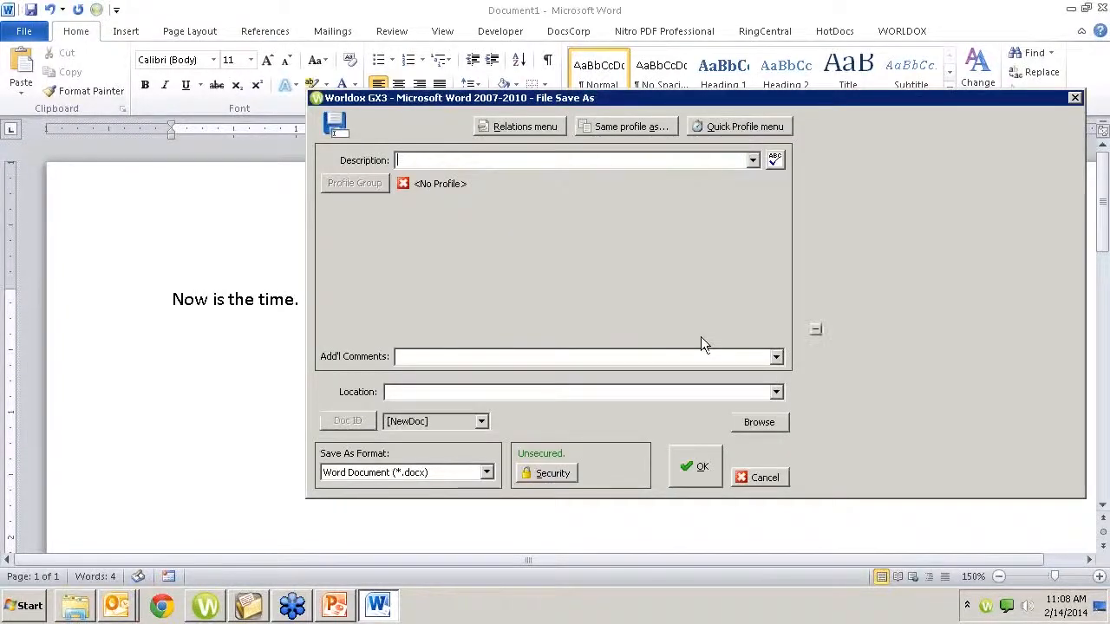
double_click(607, 278)
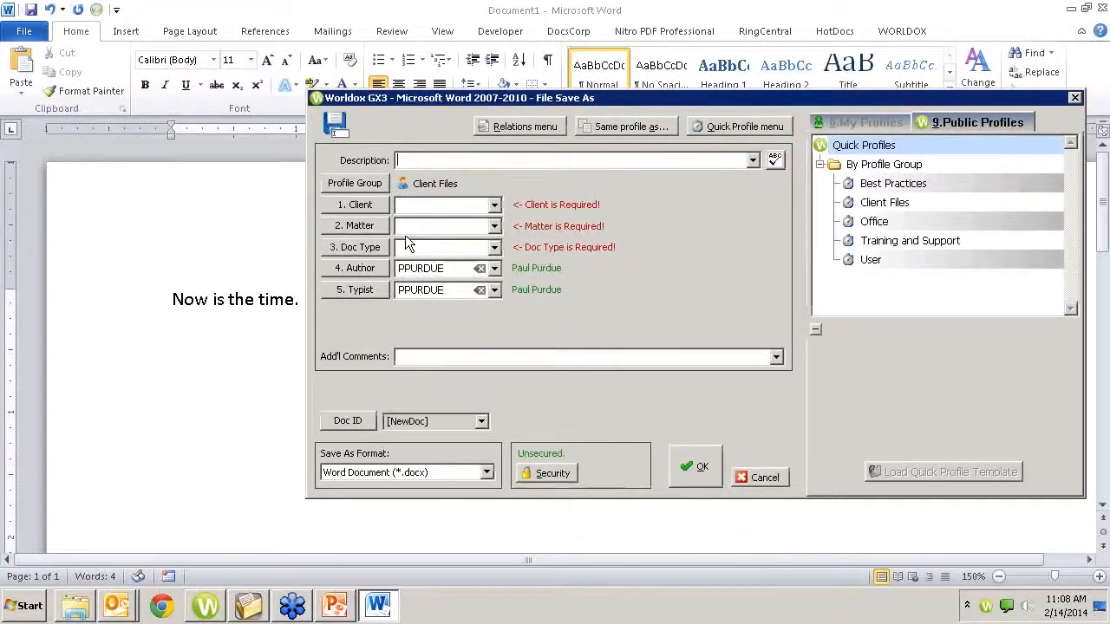
click(769, 476)
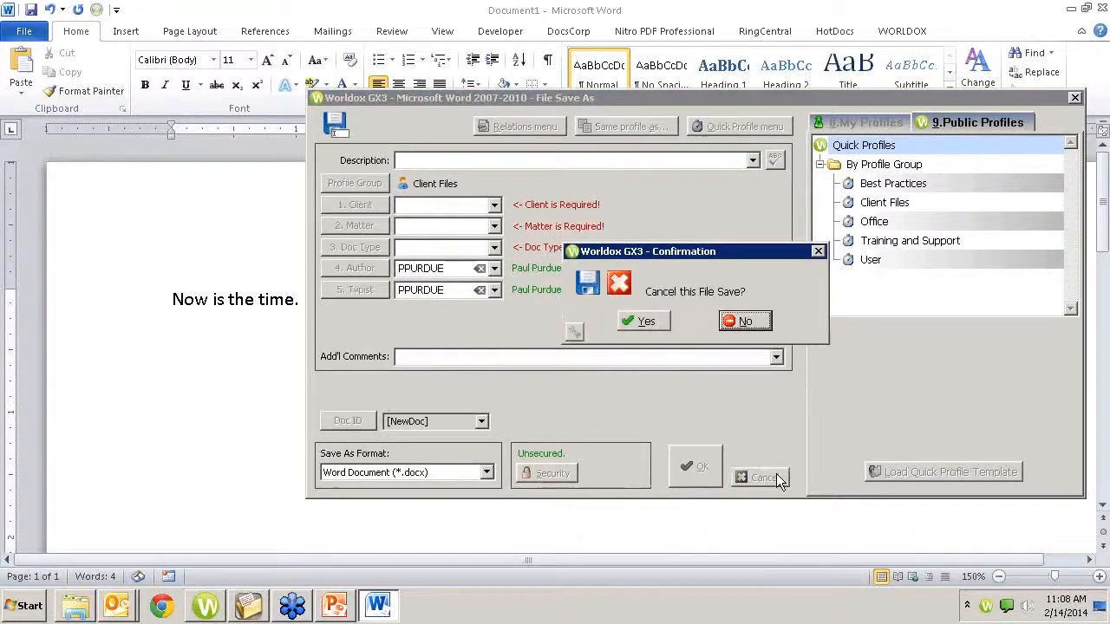
click(648, 323)
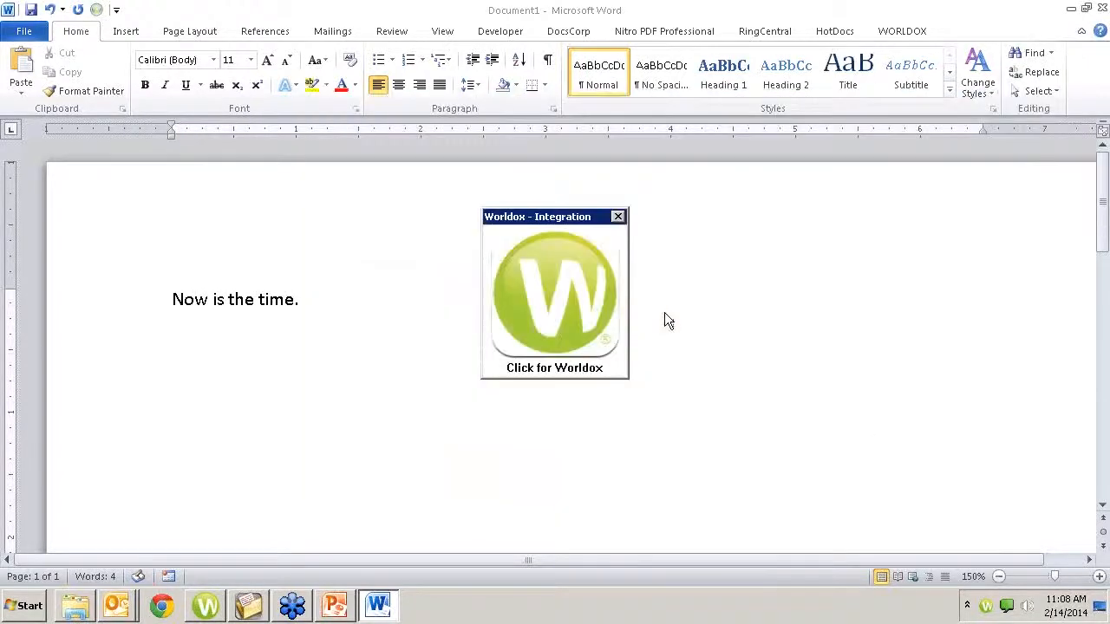
Exit the Worldox program running in the background and return to the Word document
right_click(987, 606)
click(949, 502)
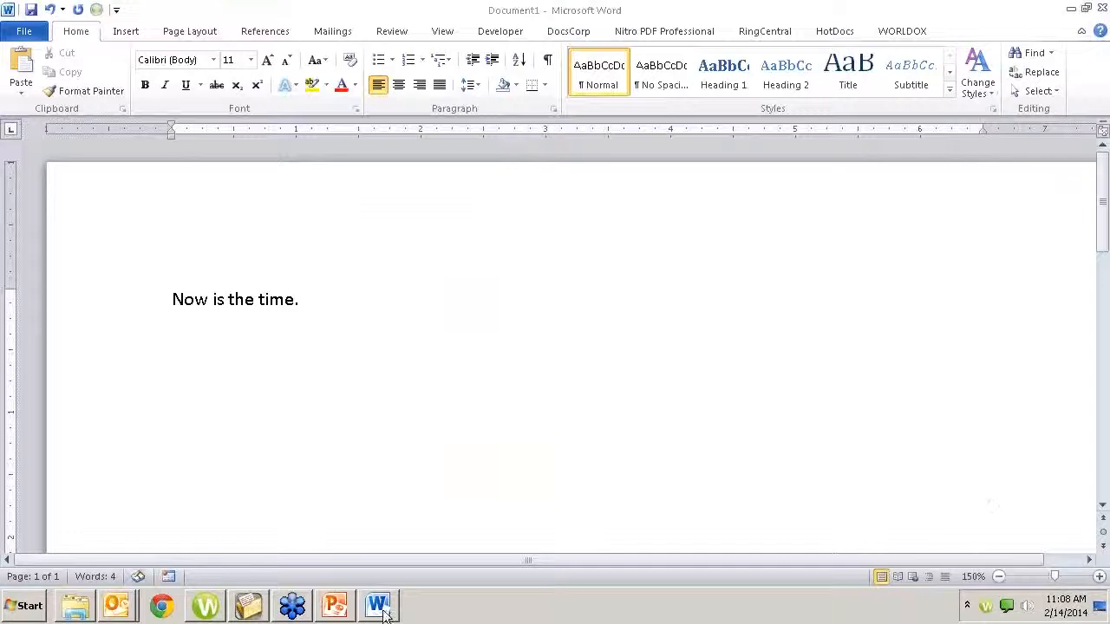
click(245, 607)
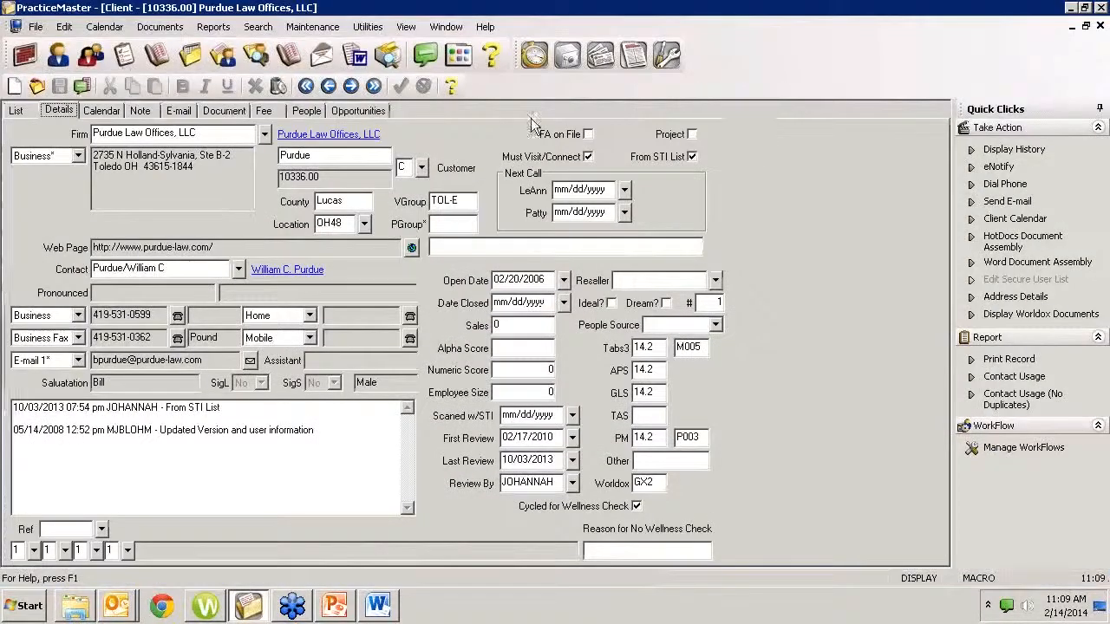
click(377, 605)
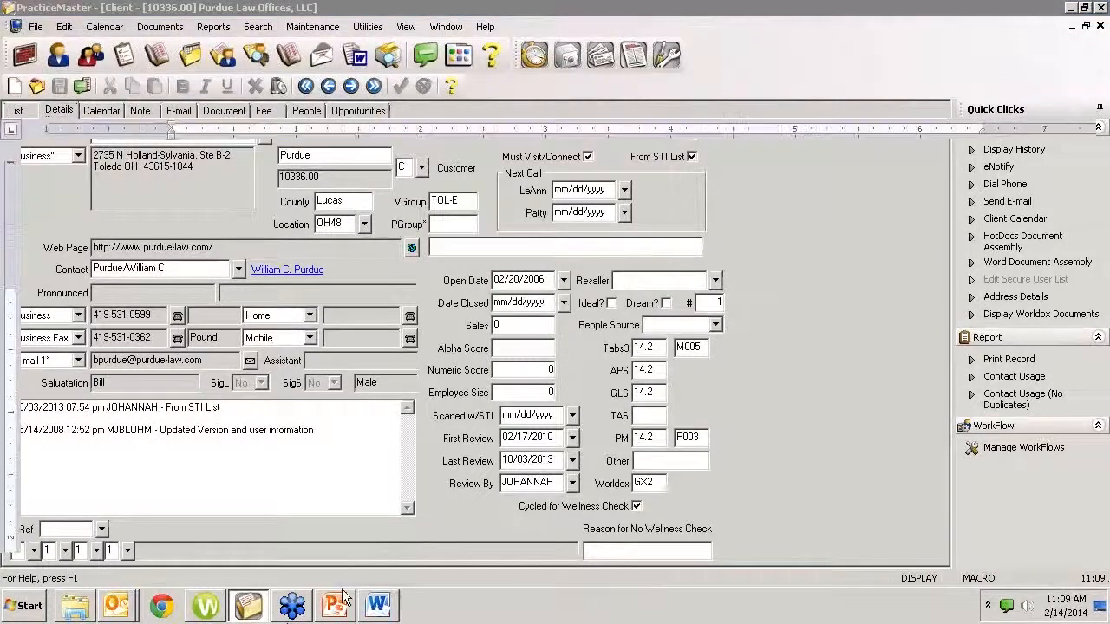
Exit Word without saving the document
click(25, 35)
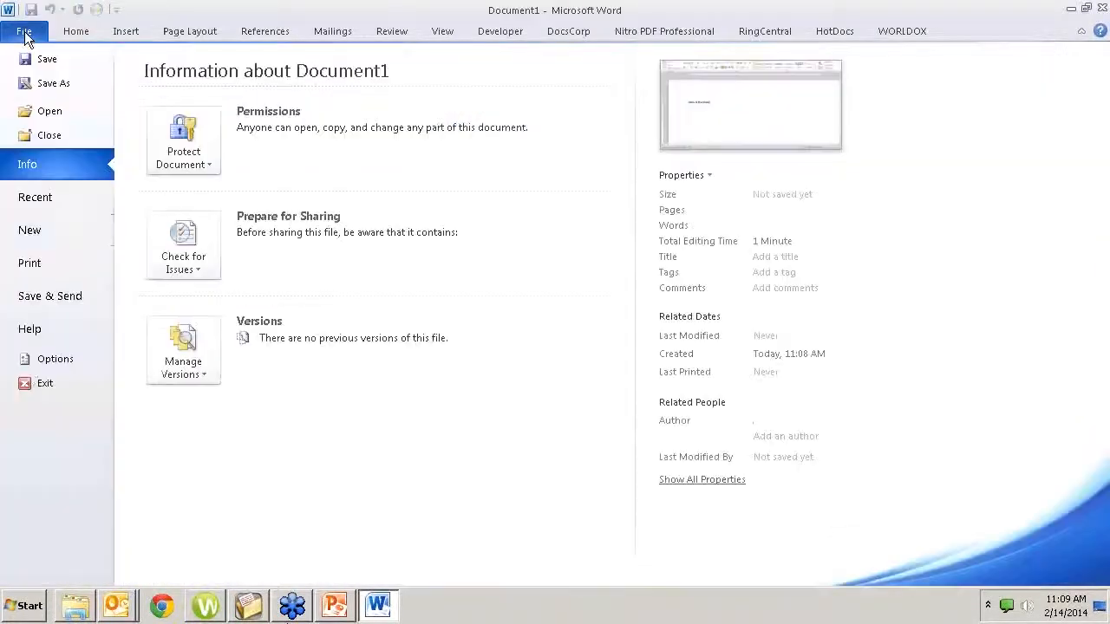
click(33, 388)
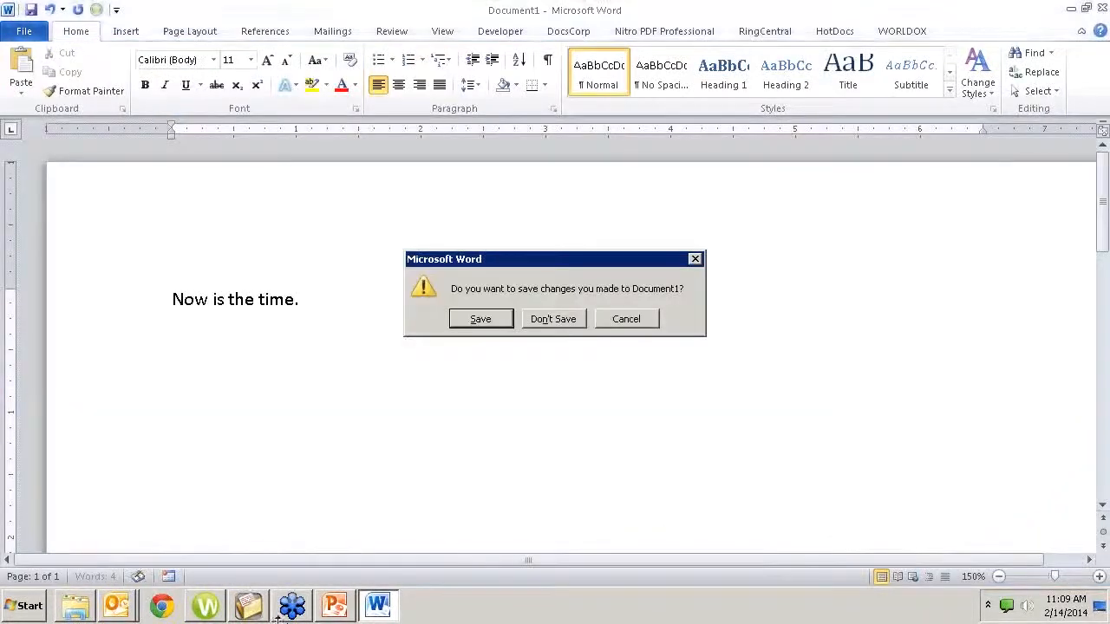
click(553, 320)
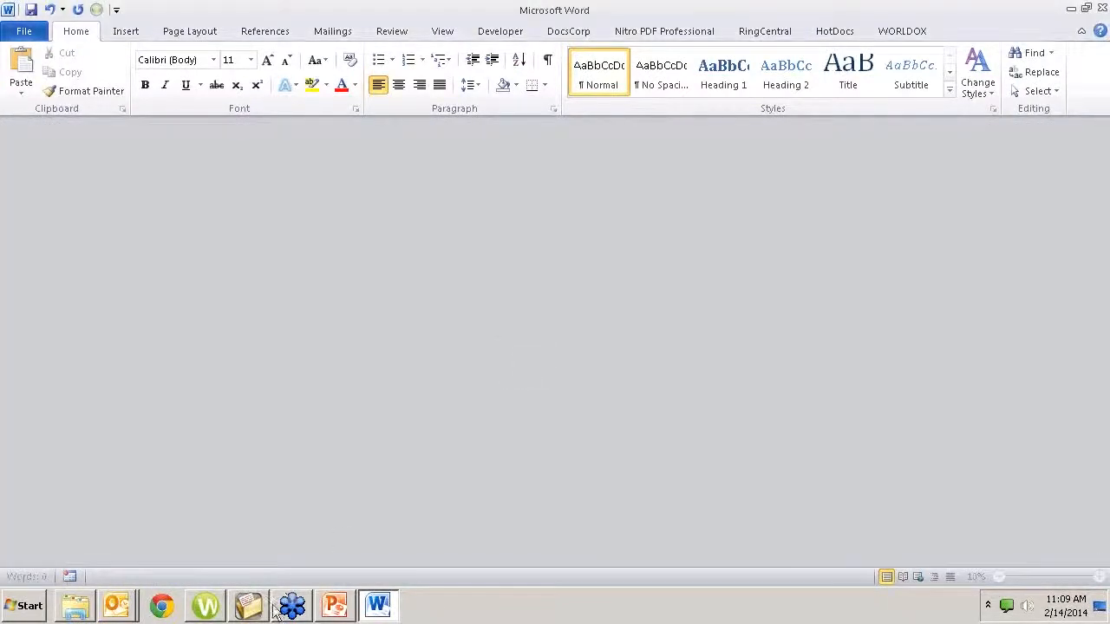
Switch to PracticeMaster, install its Word toolbar plug-in from the toolbar plug-ins settings, and close the settings
click(246, 605)
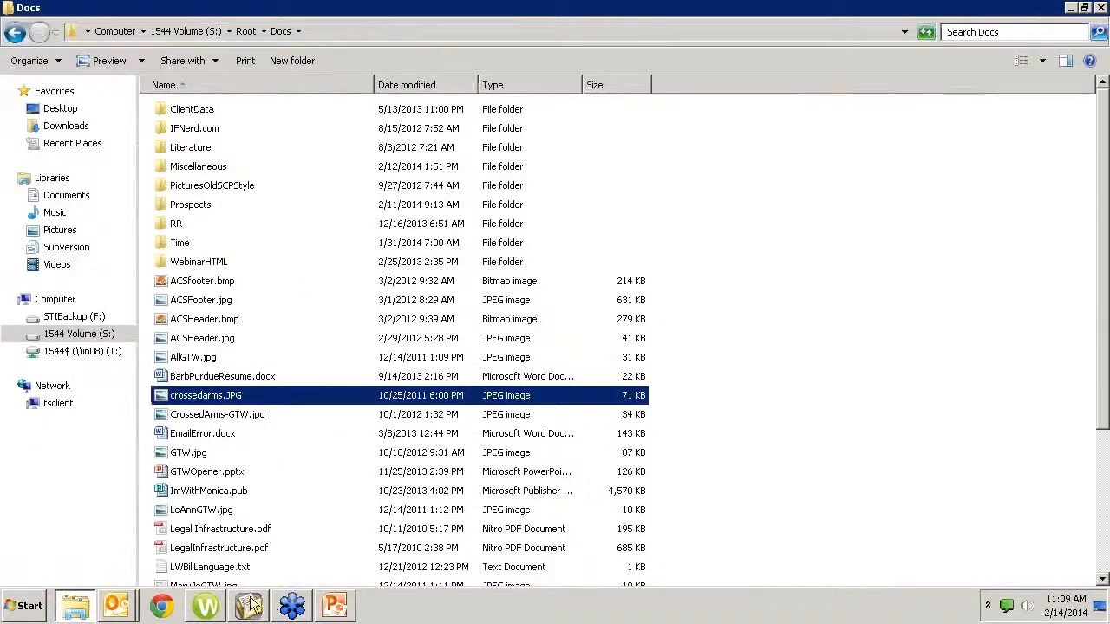
click(250, 607)
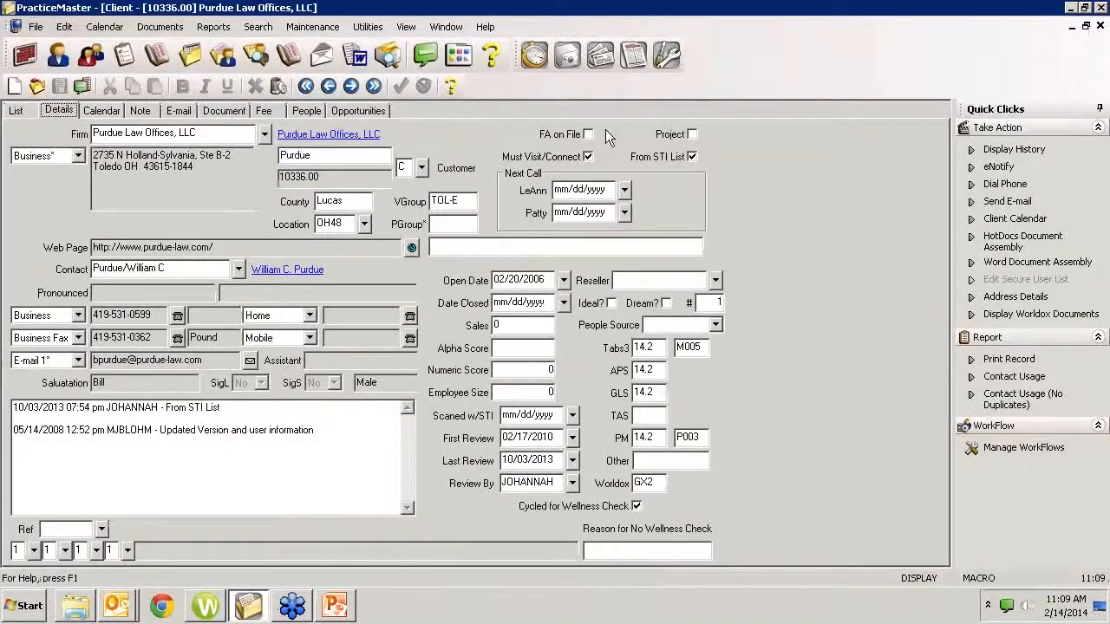
click(317, 29)
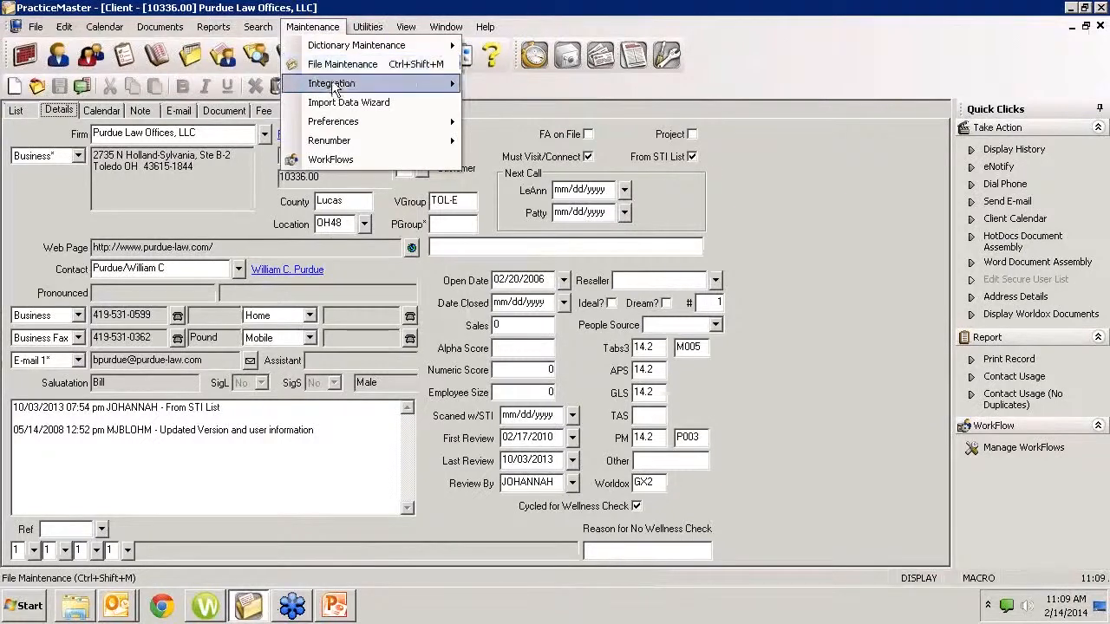
mouse_move(338, 84)
click(503, 104)
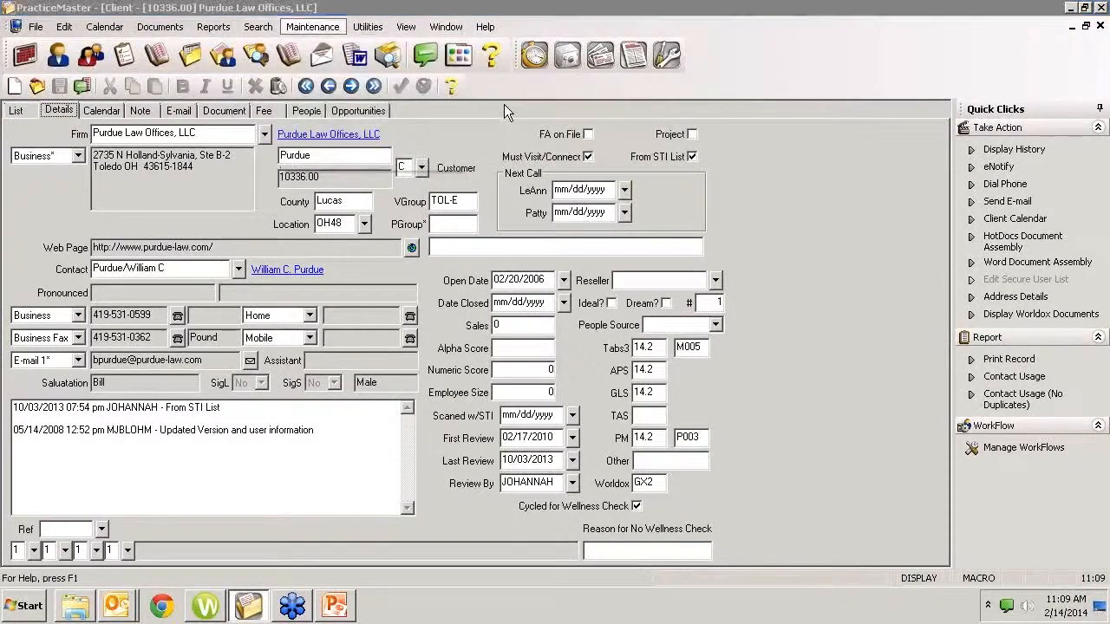
click(548, 139)
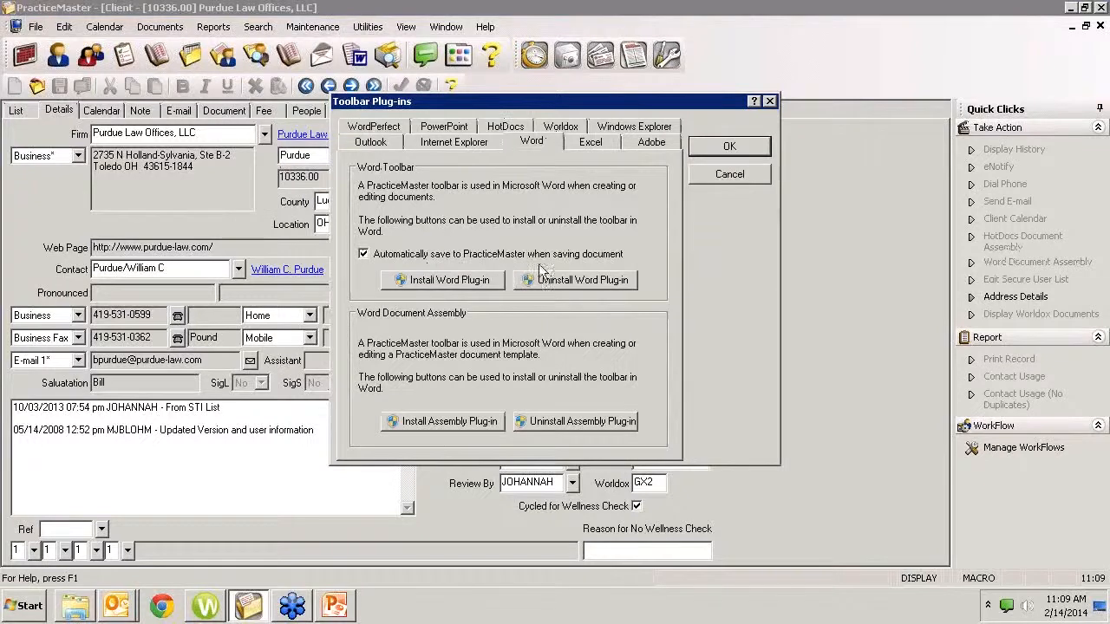
click(452, 287)
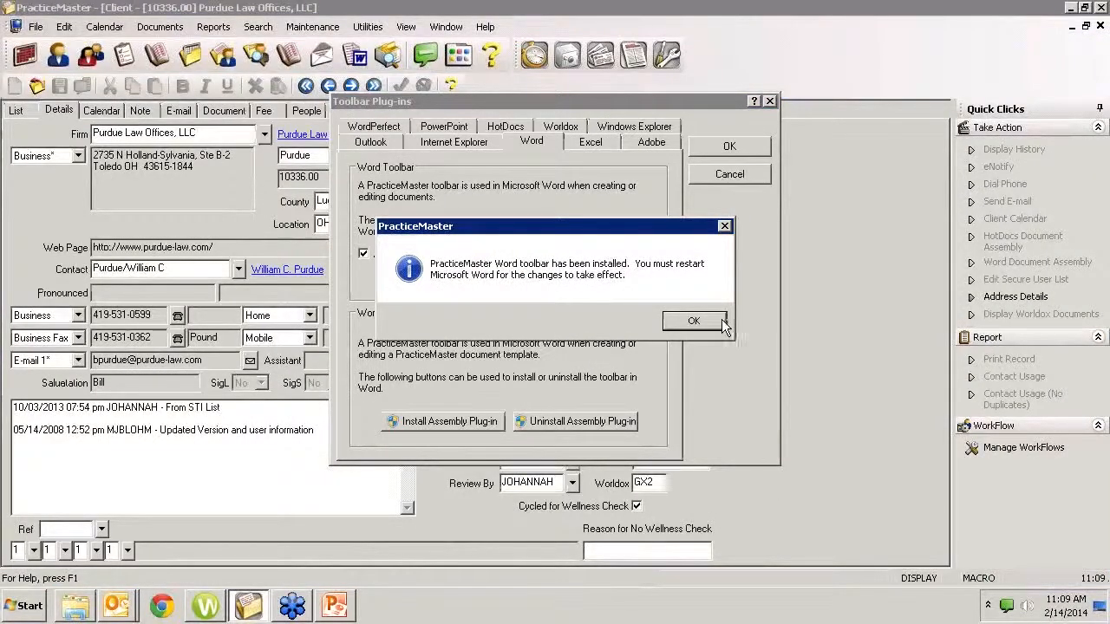
click(721, 321)
click(715, 177)
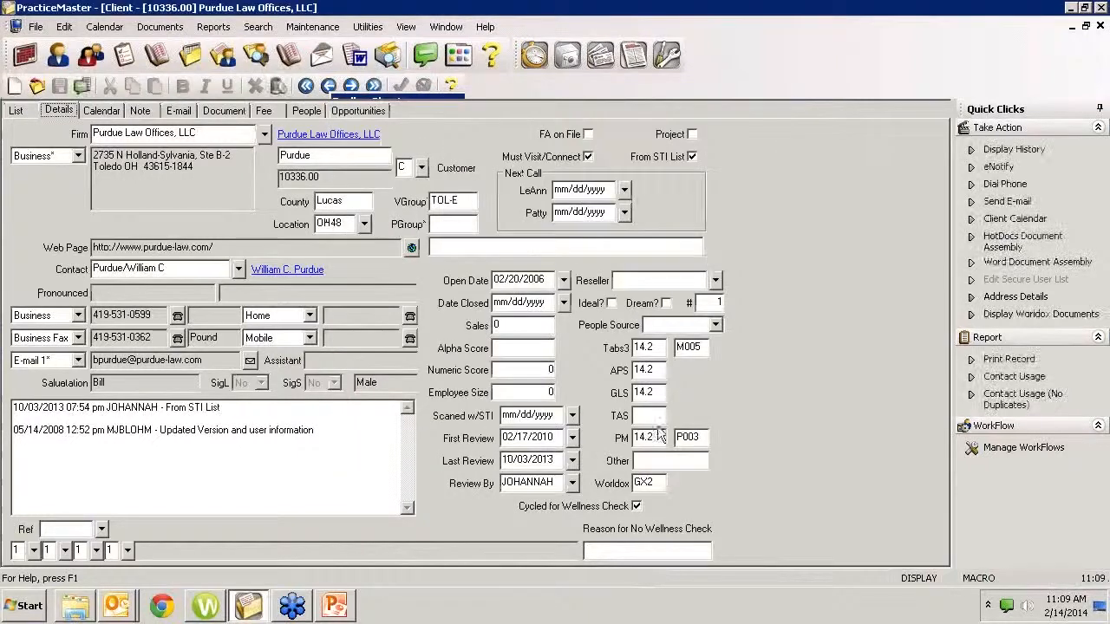
Start Microsoft Word 2010 again and write "Now is the time." in a blank document
click(27, 607)
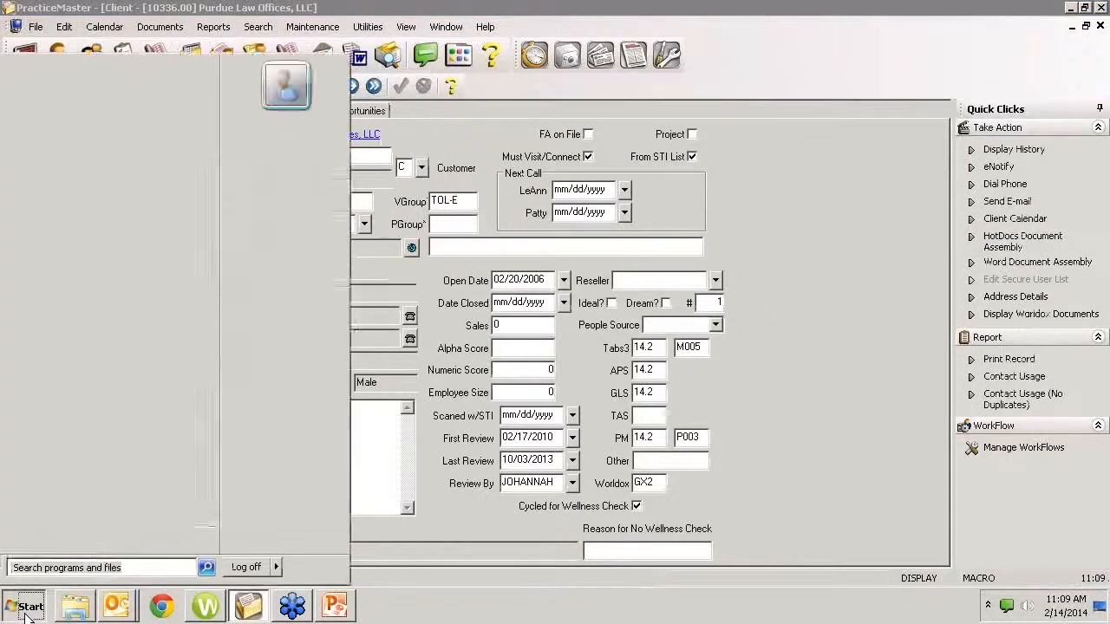
click(51, 214)
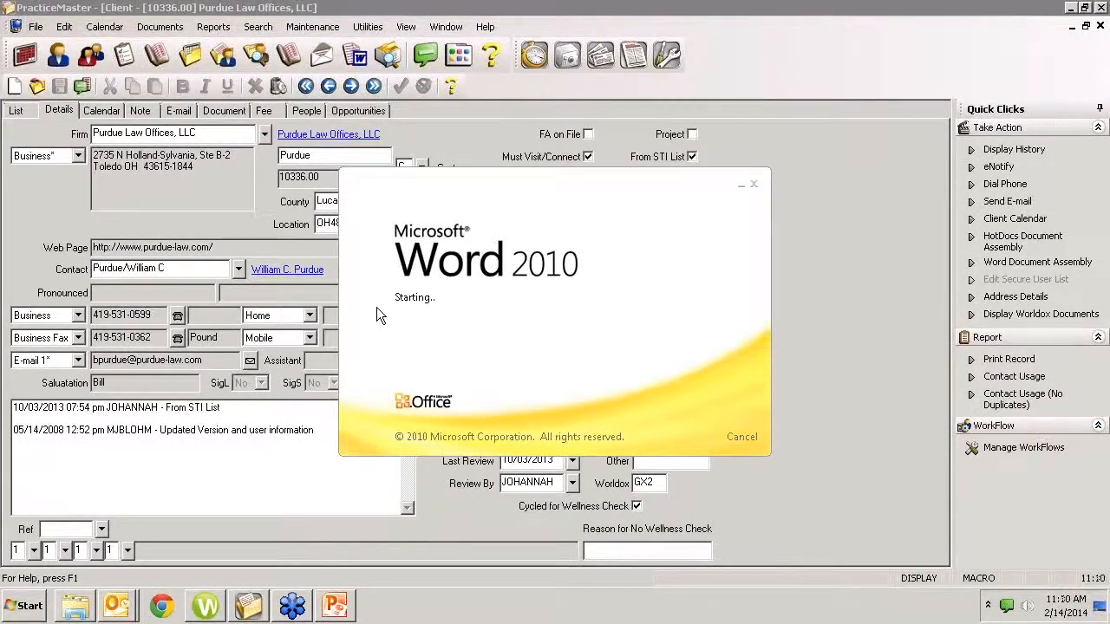
text(M)
key(BackSpace)
text(Now is the time.)
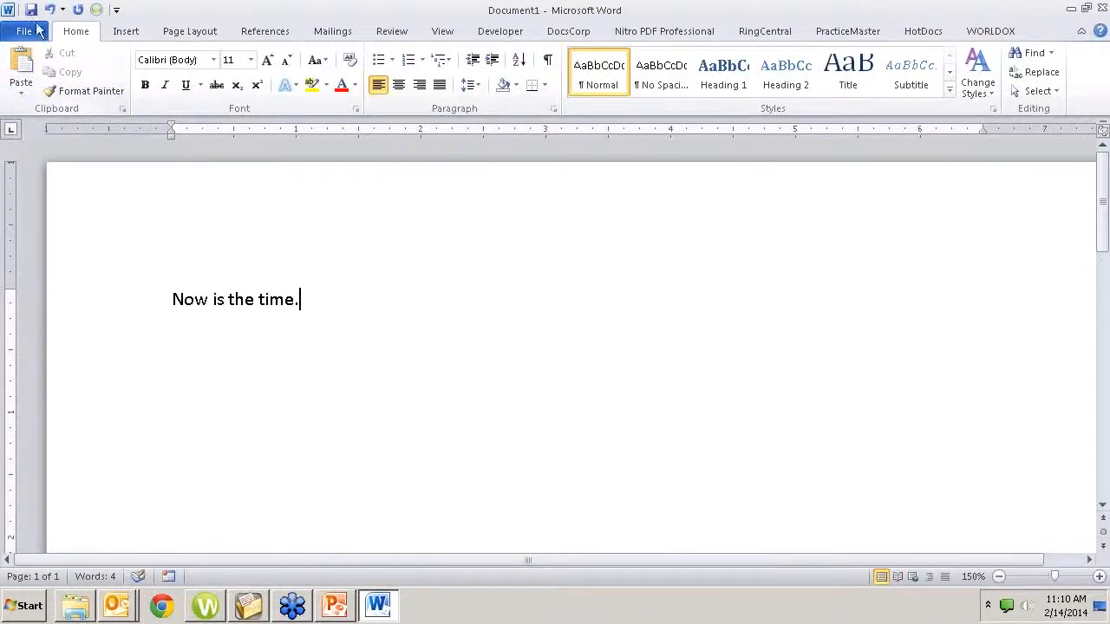
Start saving the document to PracticeMaster and enter "Now is the time" as its description
click(31, 10)
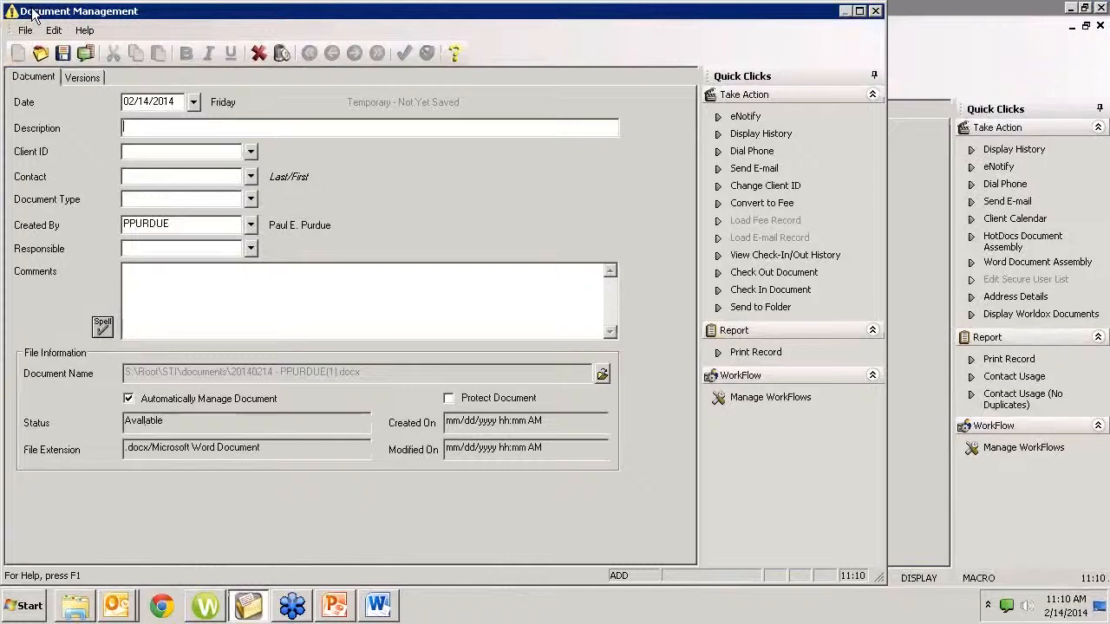
text(Now is)
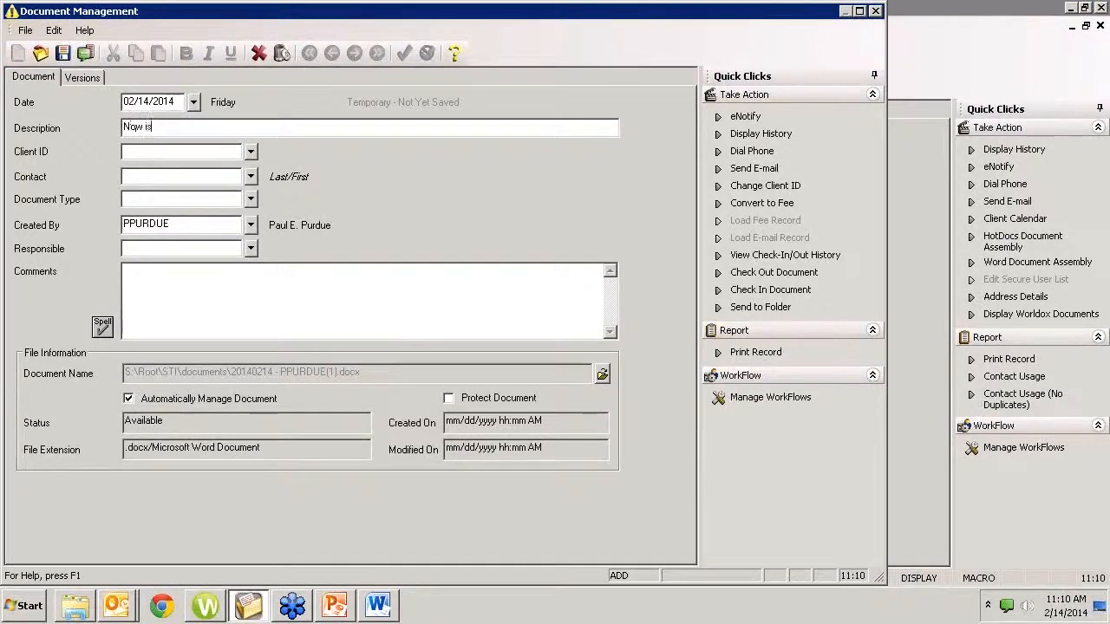
text( the time)
text(purdue)
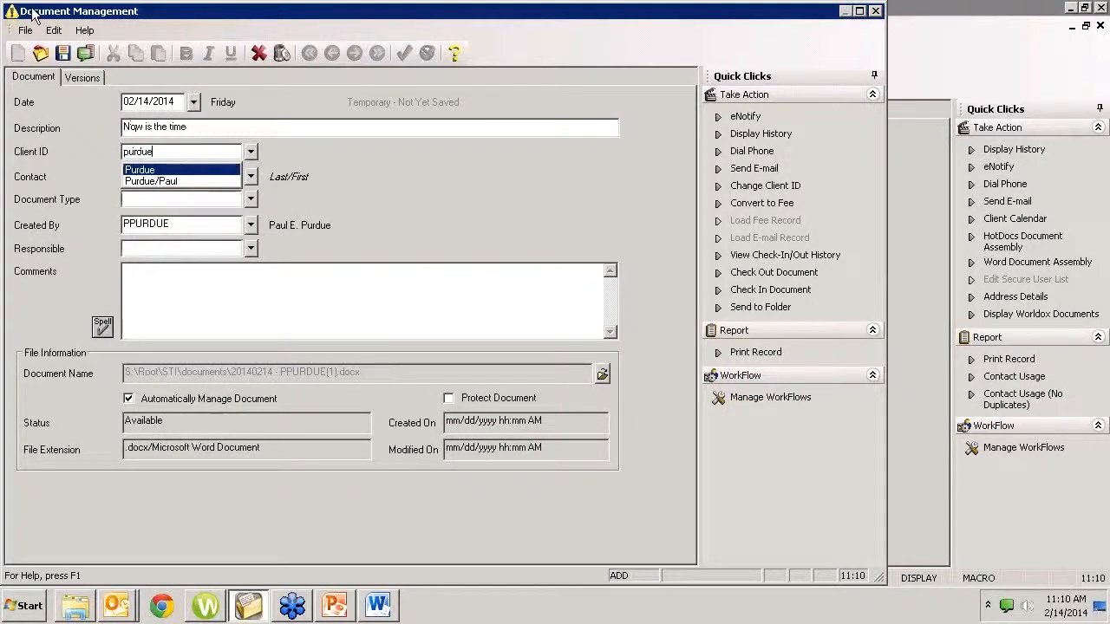
Look up "purdue" in the Client ID field and assign Purdue Law Offices, LLC to the document record
key(Tab)
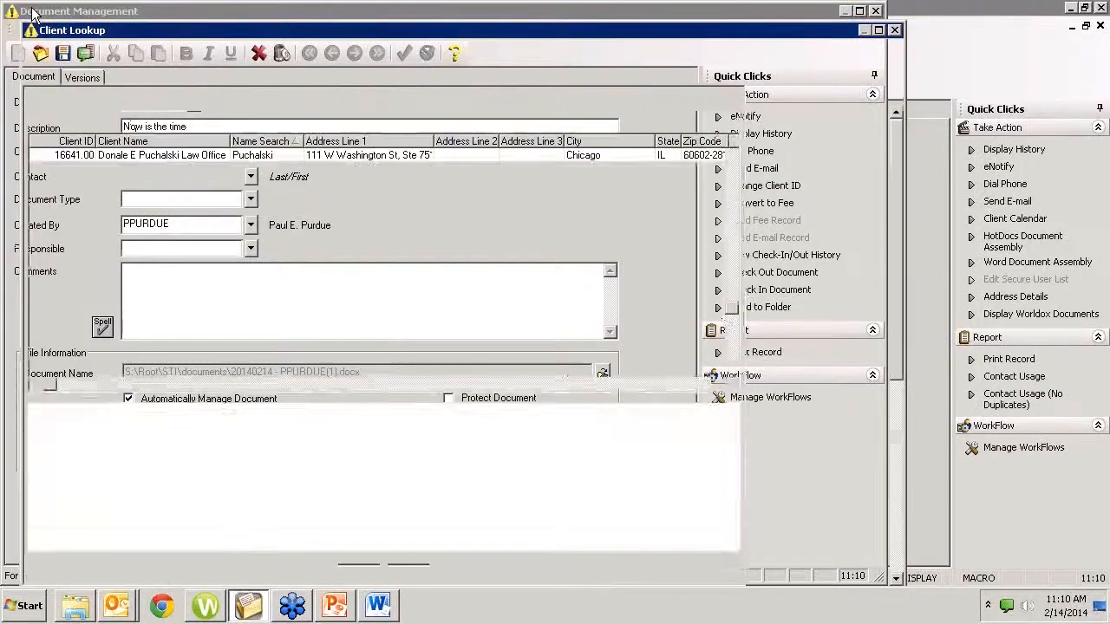
key(Return)
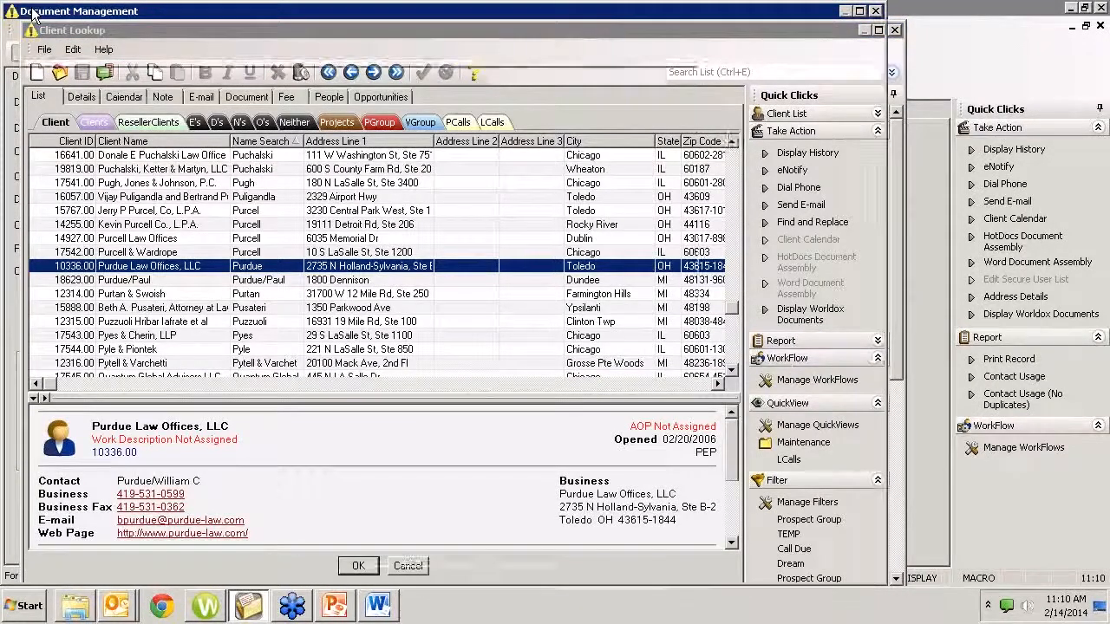
key(Tab)
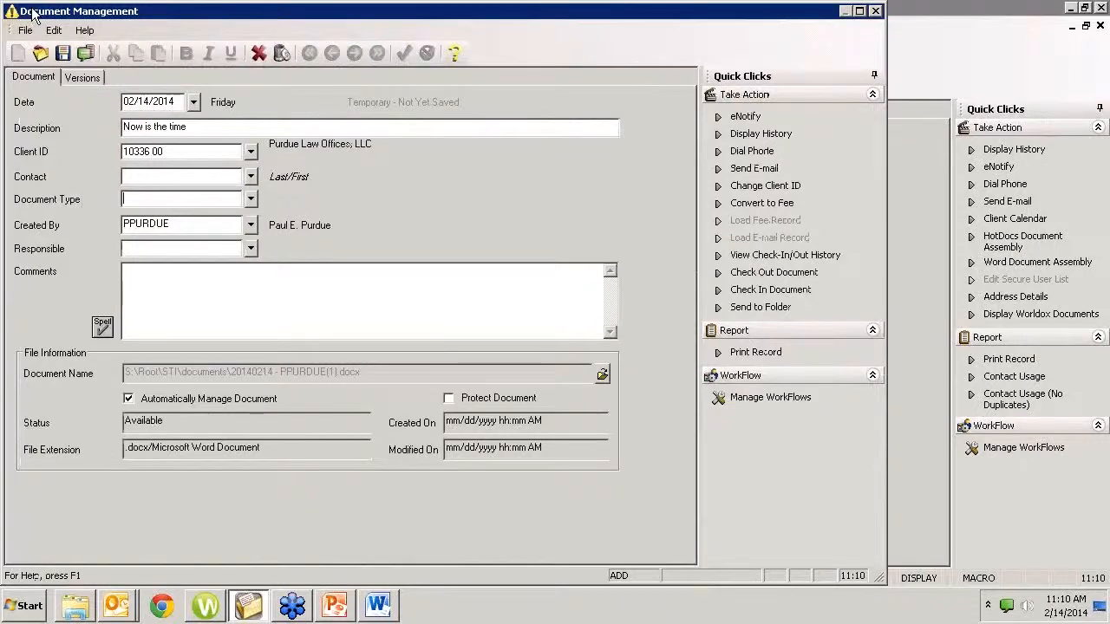
Set the document type to LTTR (Letter), enter the responsible user's ID, and save the document record
click(251, 199)
double_click(187, 279)
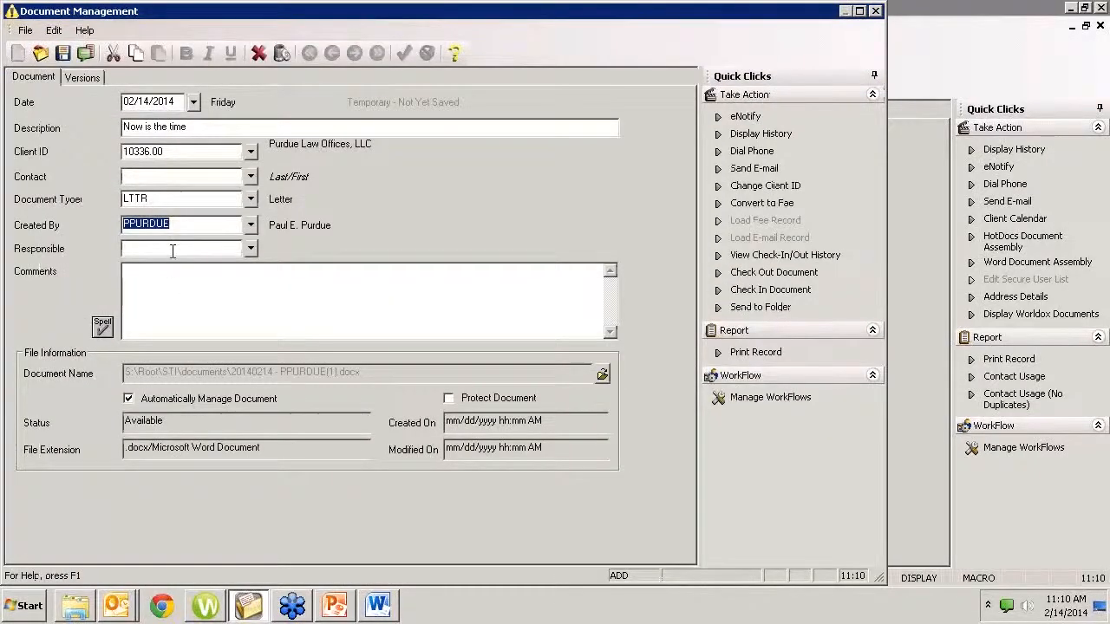
click(173, 249)
text(ppURDUE)
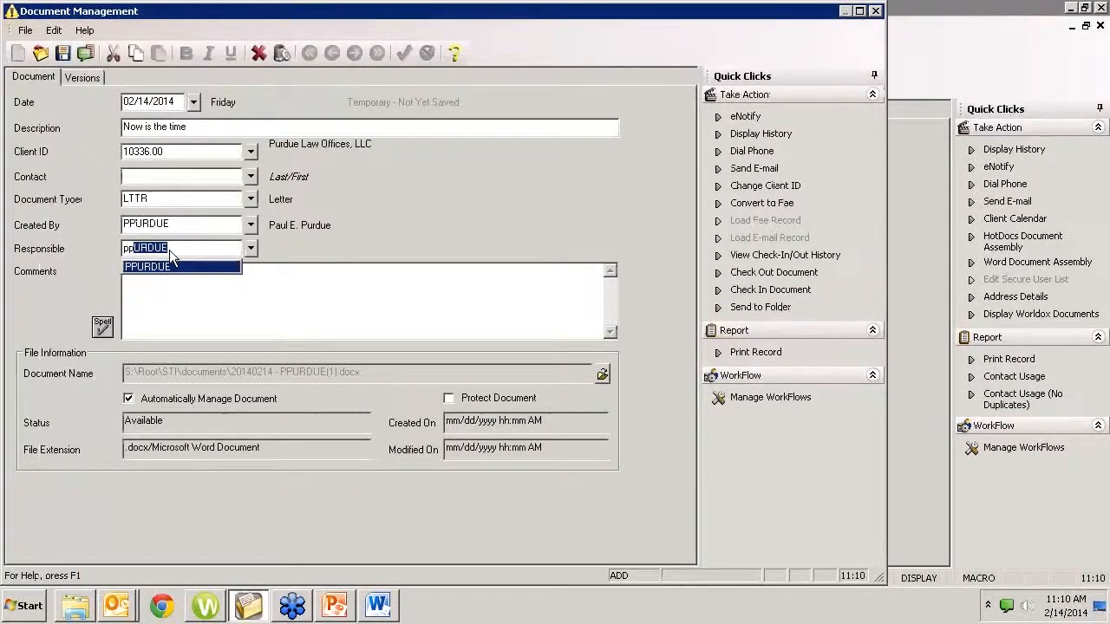
key(Tab)
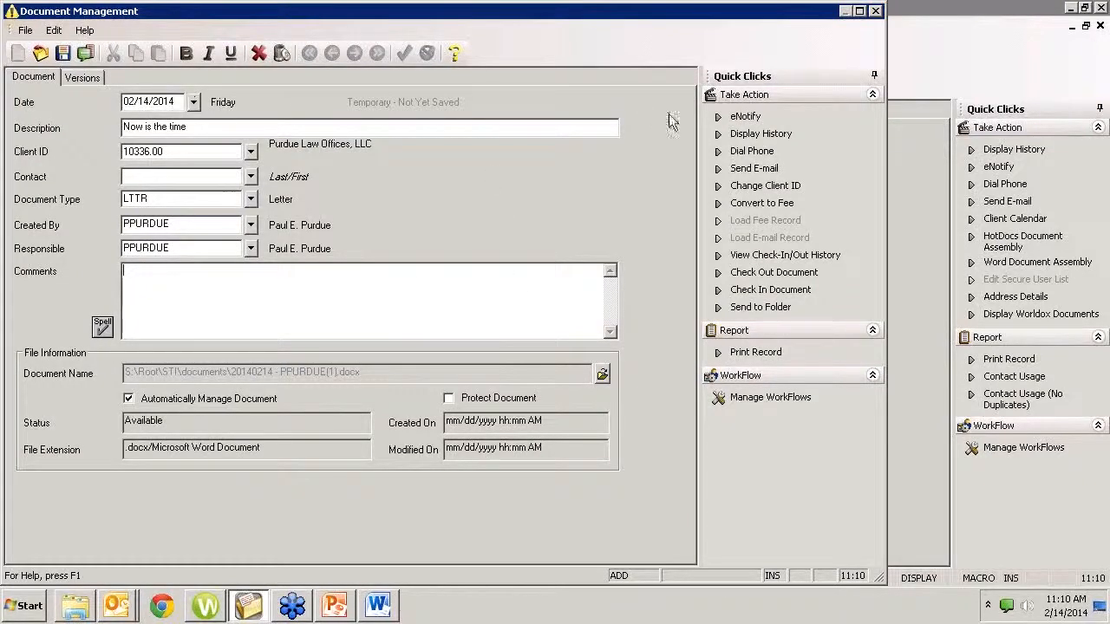
click(64, 53)
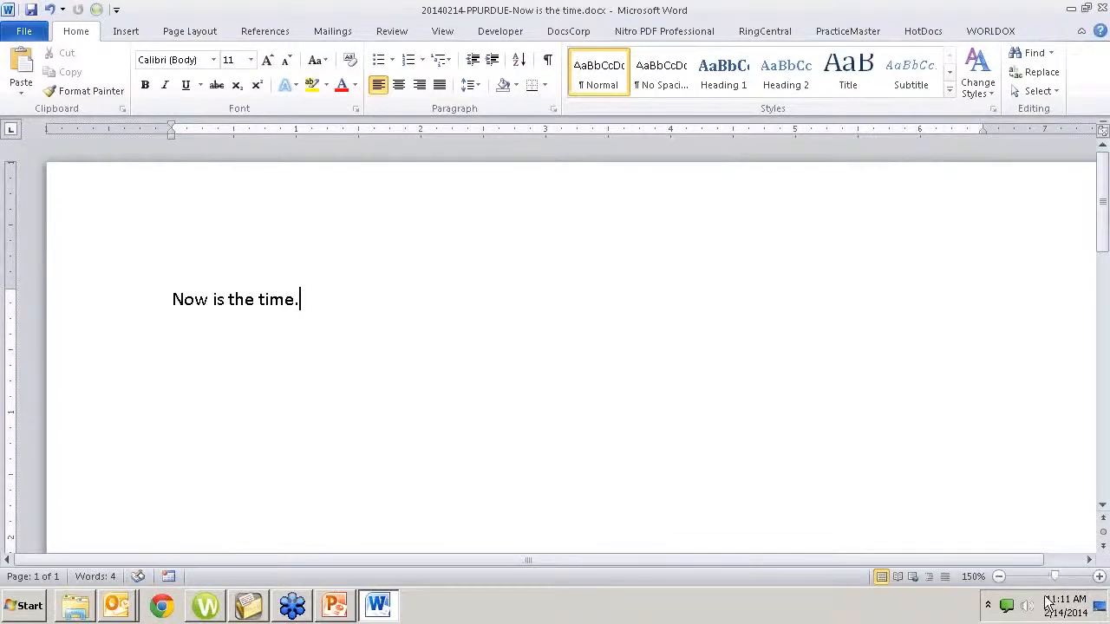
Switch to PracticeMaster and view the Windows Explorer extension options in the toolbar plug-ins settings
mouse_move(1047, 605)
click(247, 606)
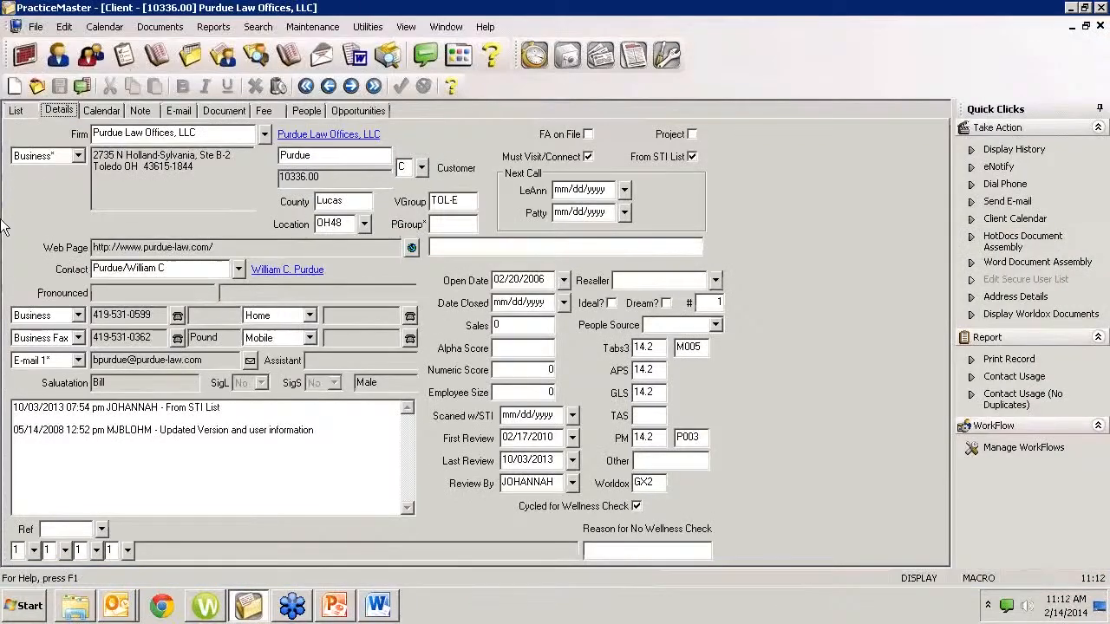
click(312, 27)
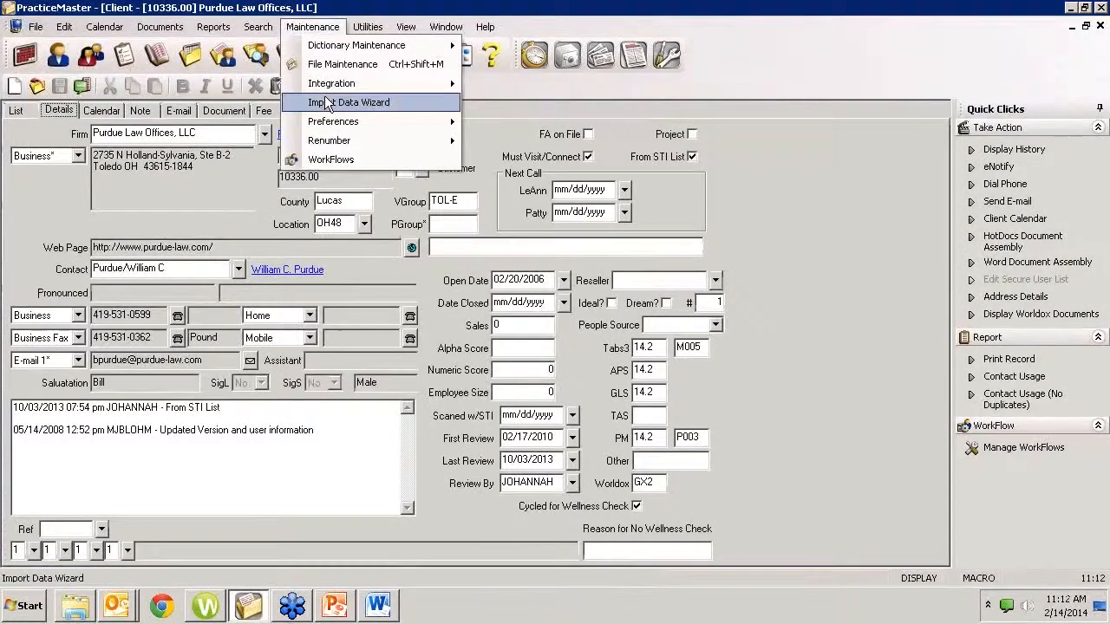
mouse_move(326, 84)
click(522, 102)
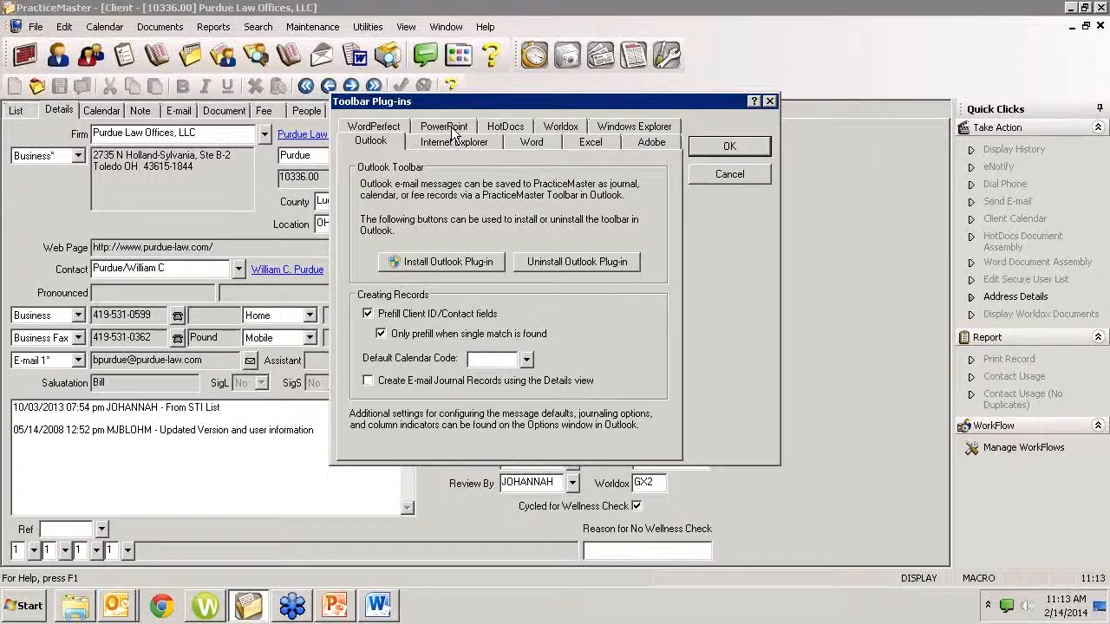
click(629, 128)
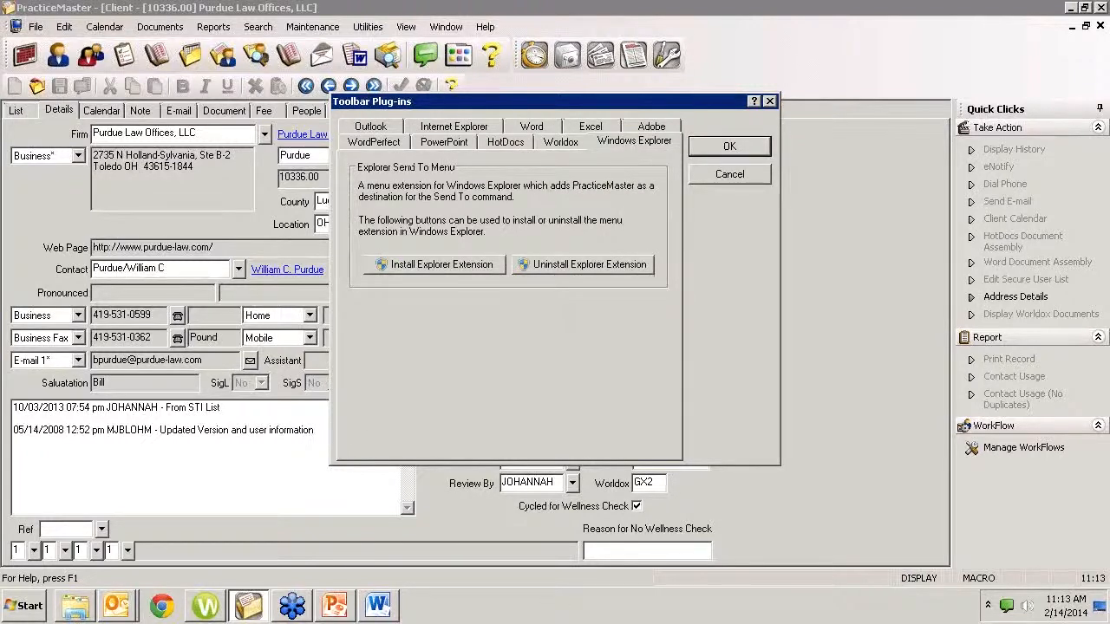
Send crossedarms.JPG from Windows Explorer to PracticeMaster as a new Document Management record, cancel the record, and close the plug-in settings
click(78, 610)
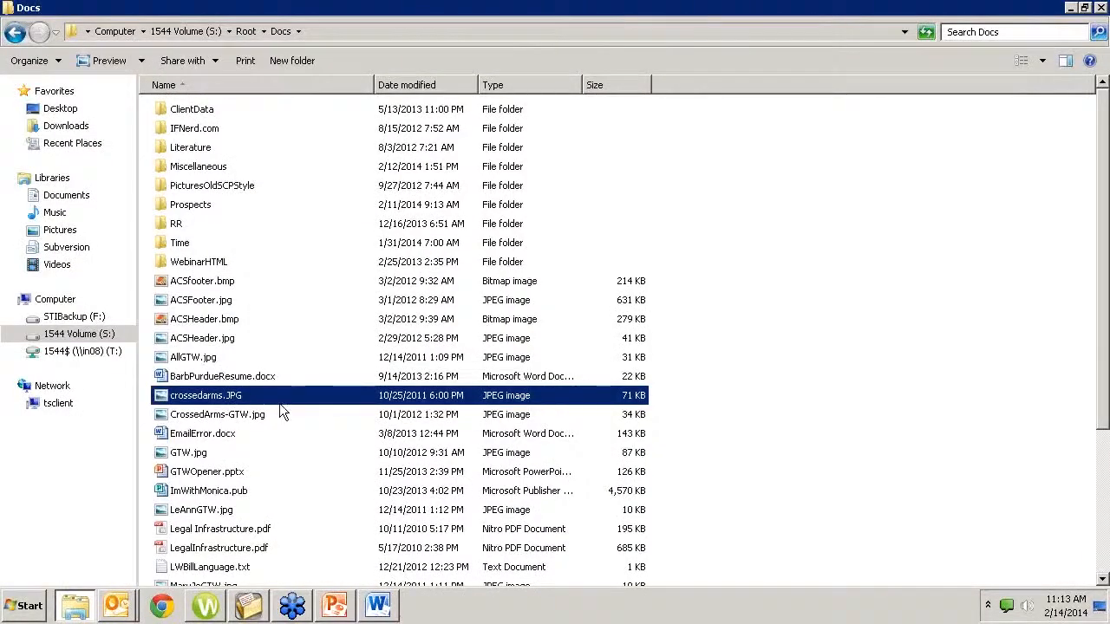
mouse_move(275, 400)
right_click(212, 398)
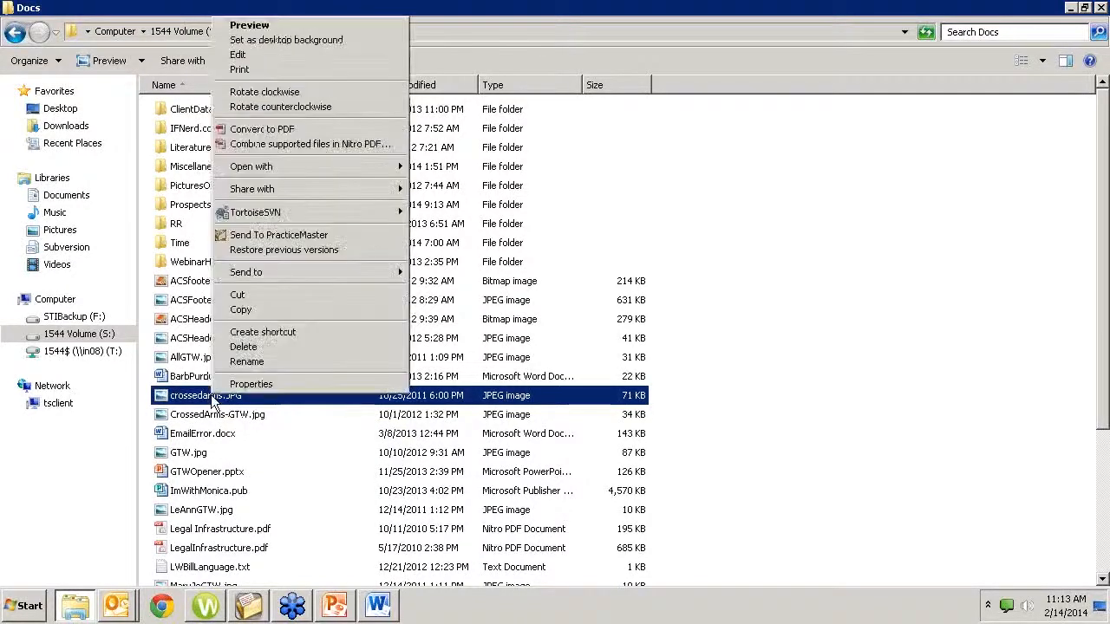
click(281, 231)
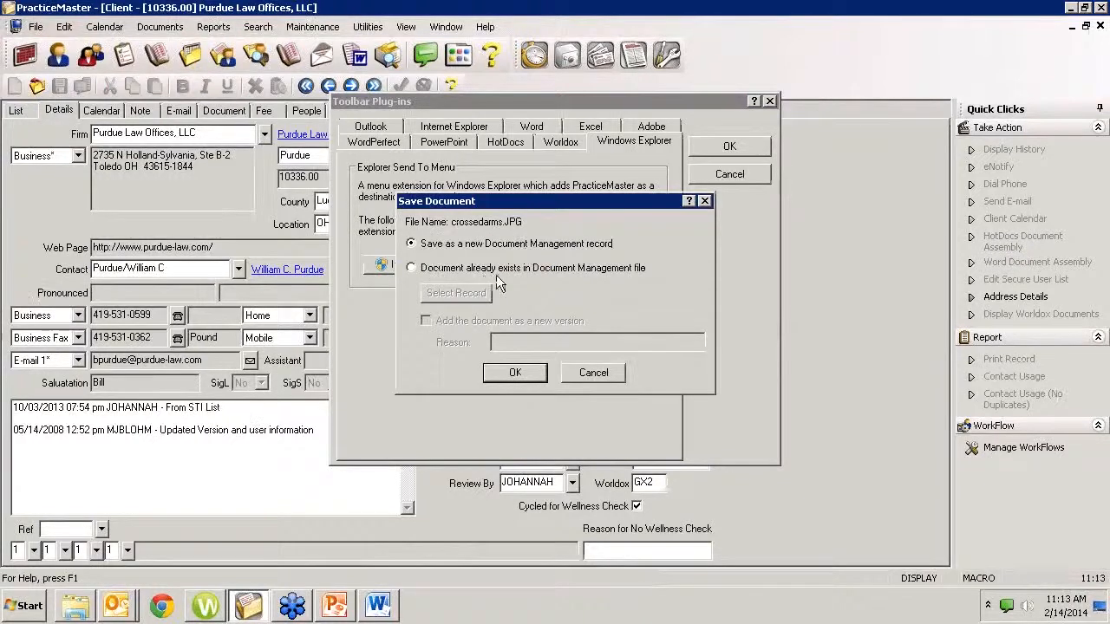
click(508, 375)
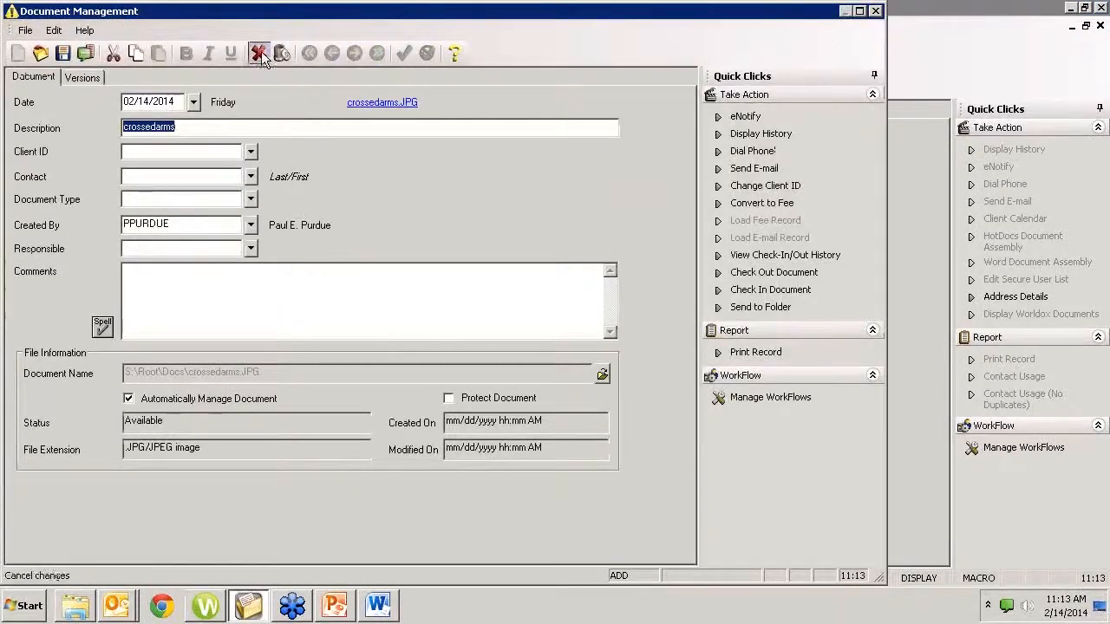
click(261, 51)
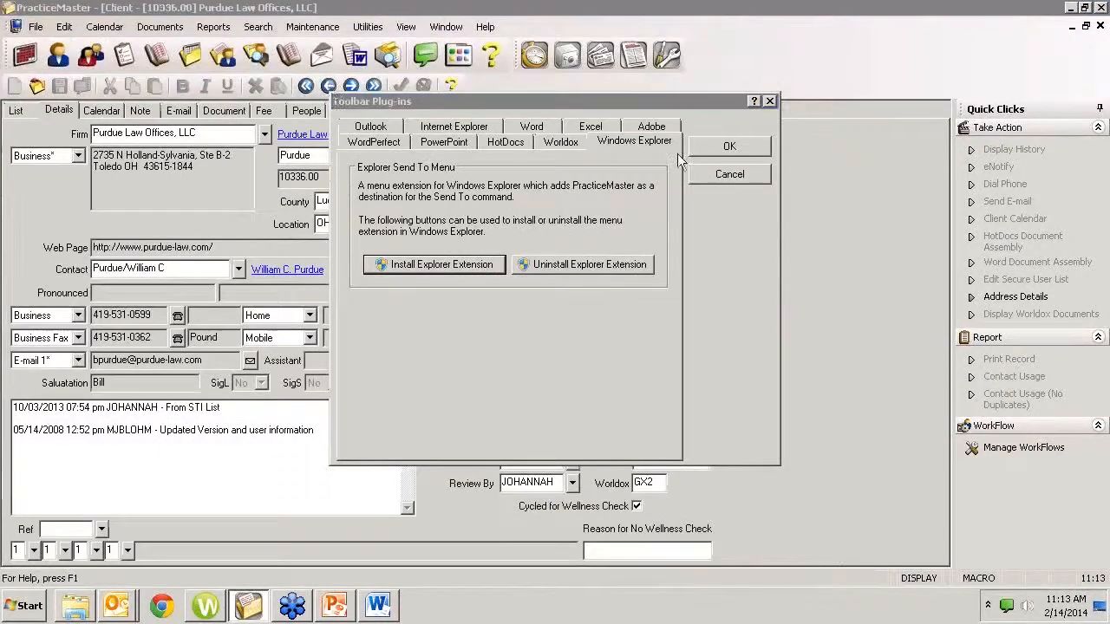
click(725, 173)
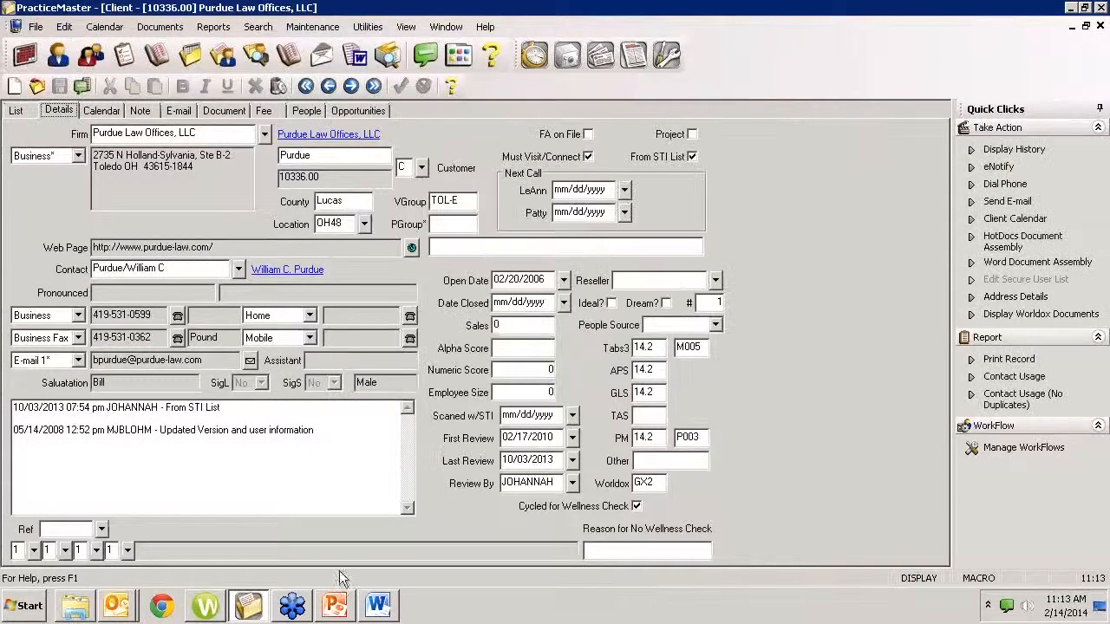
Open PracticeMaster's customization options for browsing and view the document management settings
click(377, 605)
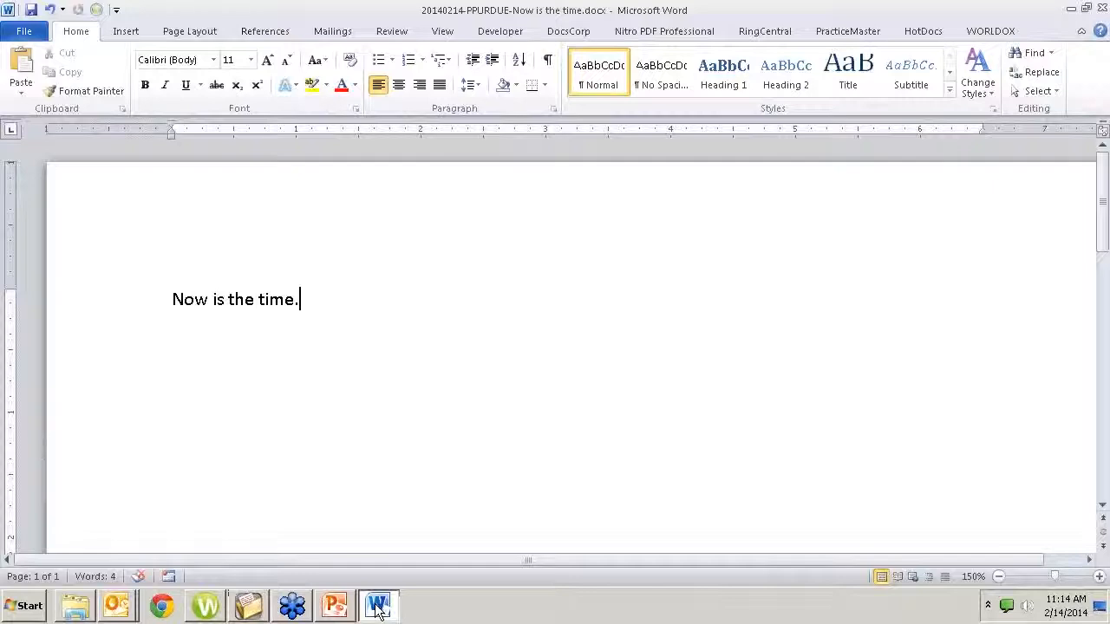
click(252, 609)
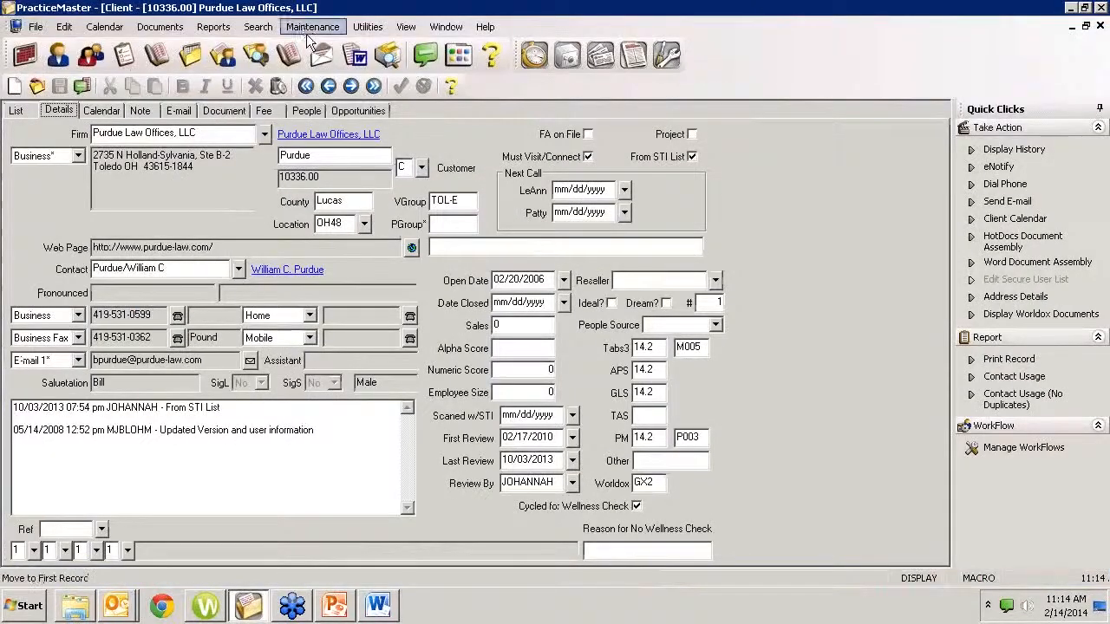
click(368, 26)
click(381, 54)
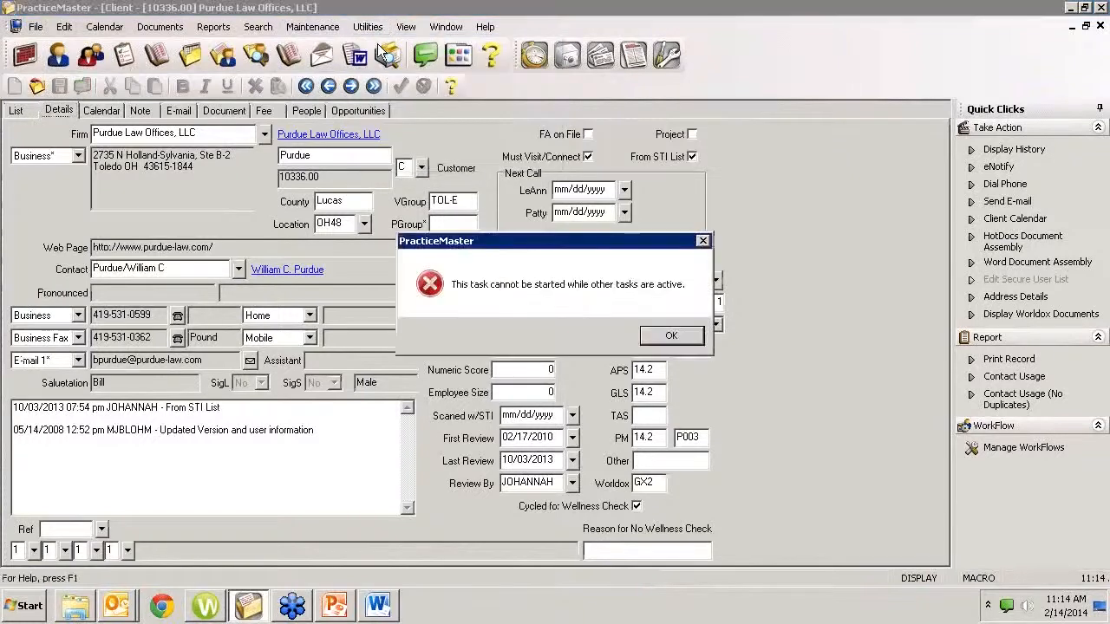
click(666, 338)
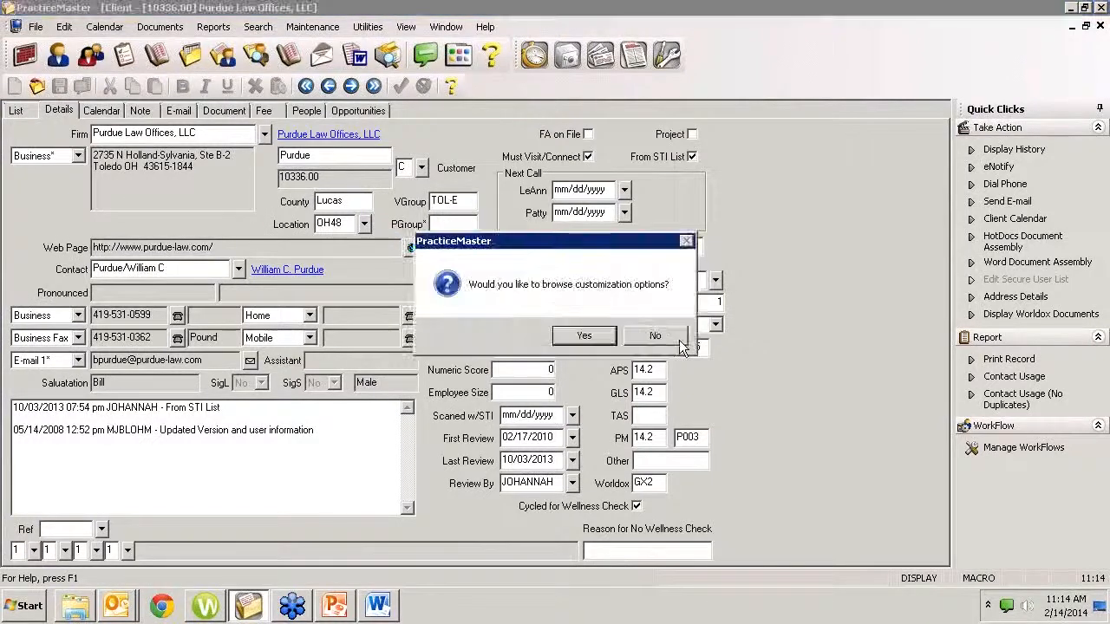
click(655, 340)
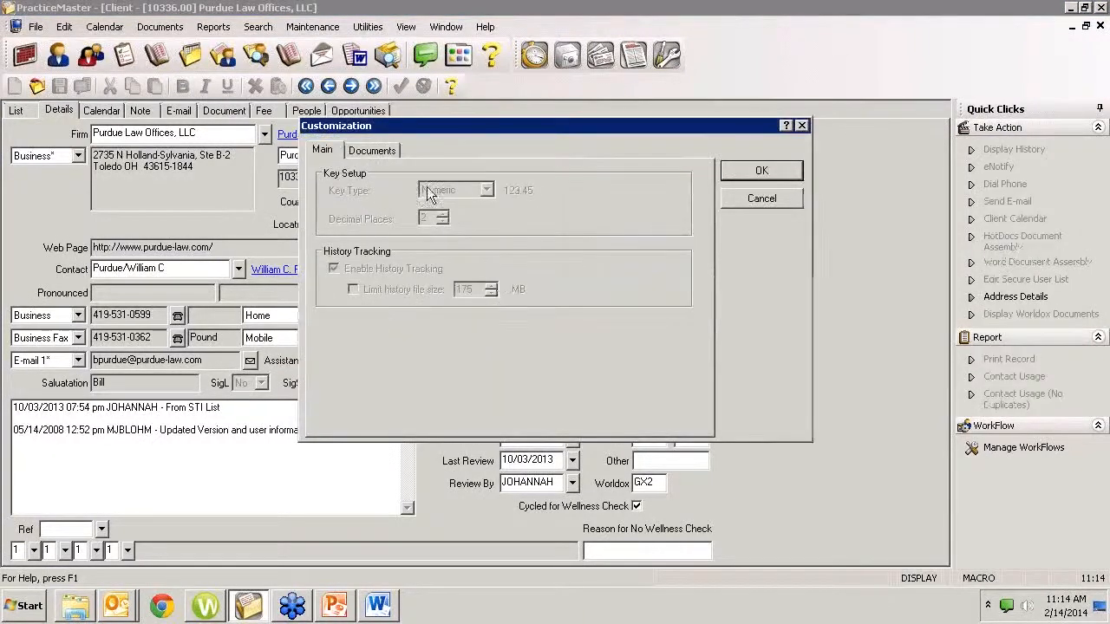
click(381, 152)
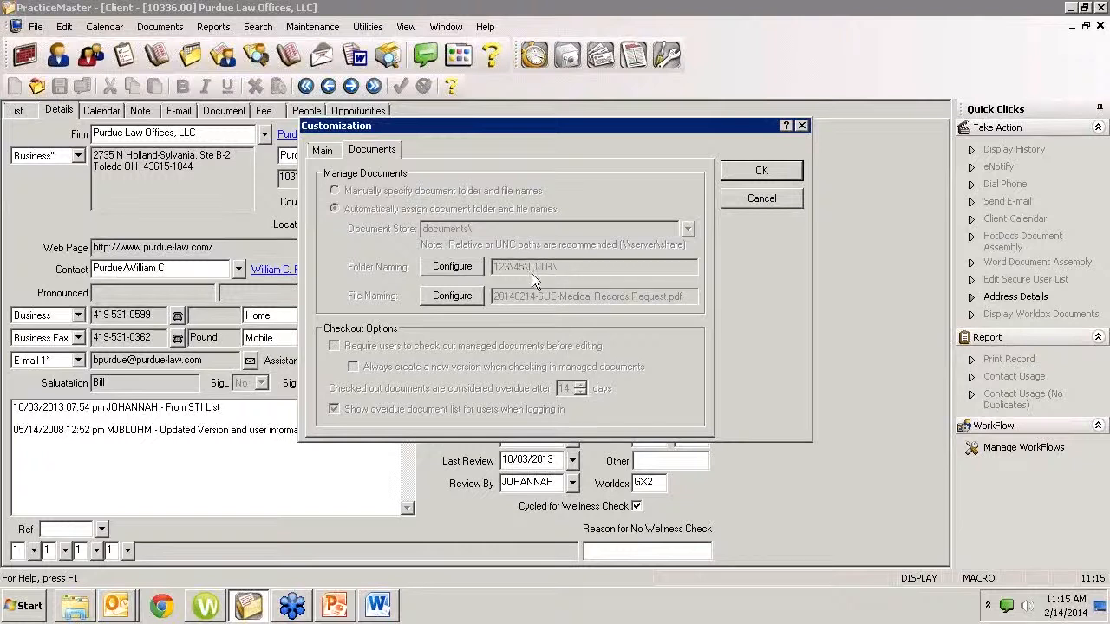
Examine the folder naming levels for managed documents, and close the naming and customization options without changes
click(468, 270)
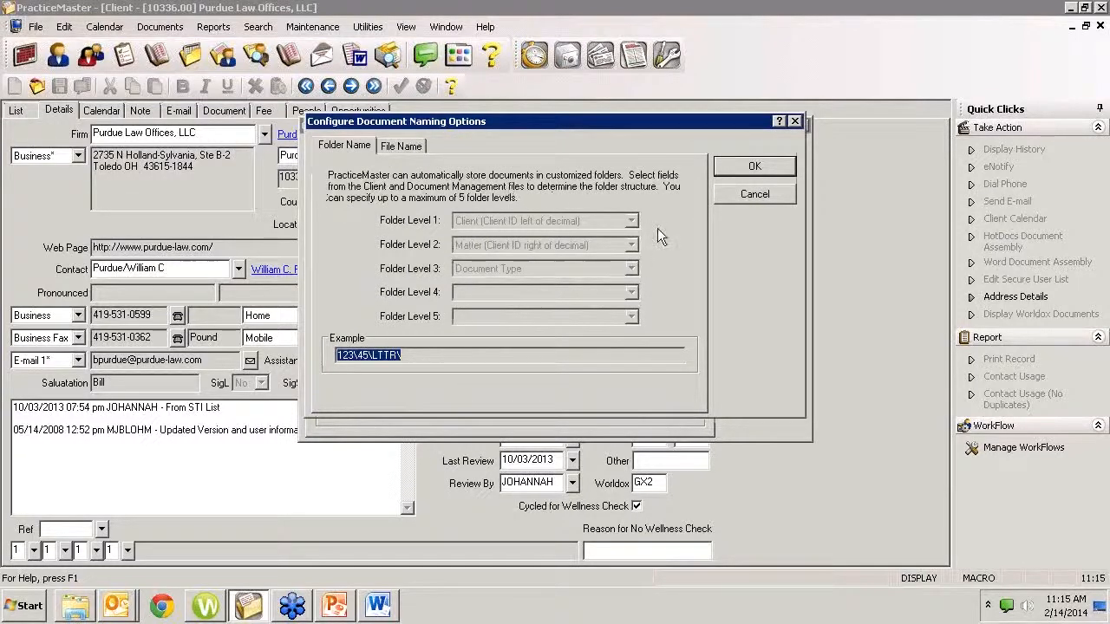
click(751, 193)
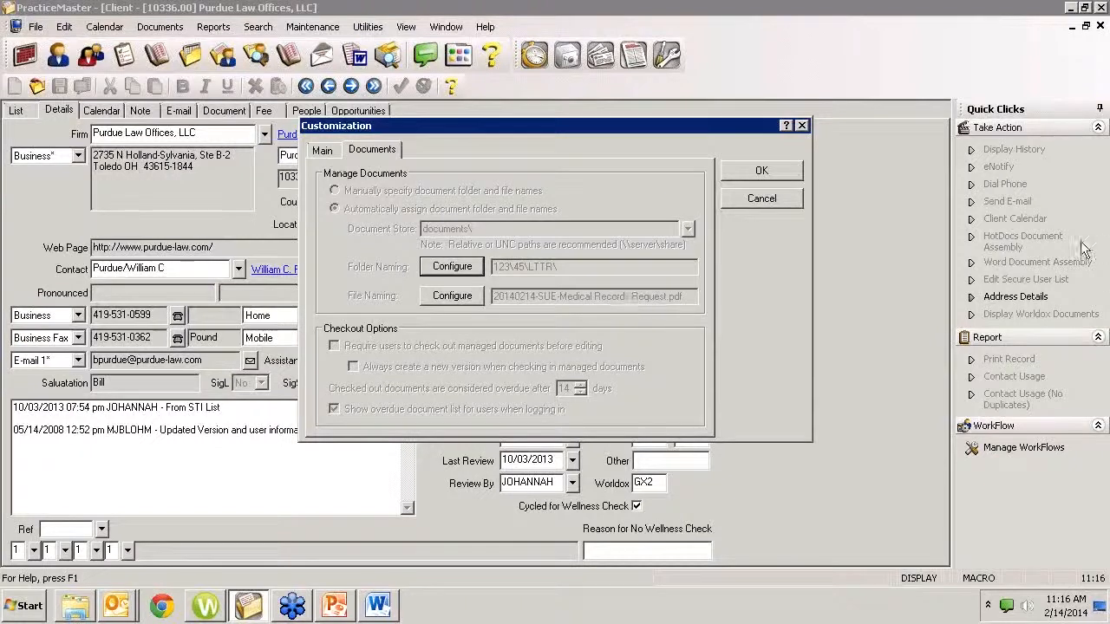
click(757, 197)
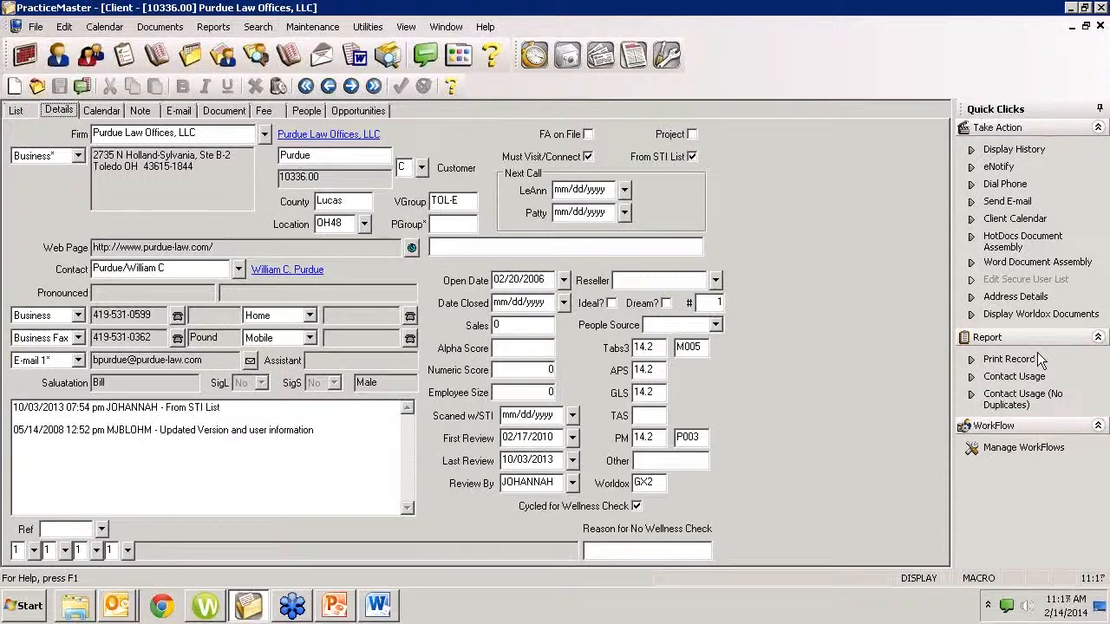
Switch to Word, save the document, and check its storage folder through Save As, cancelling without saving a copy
click(379, 607)
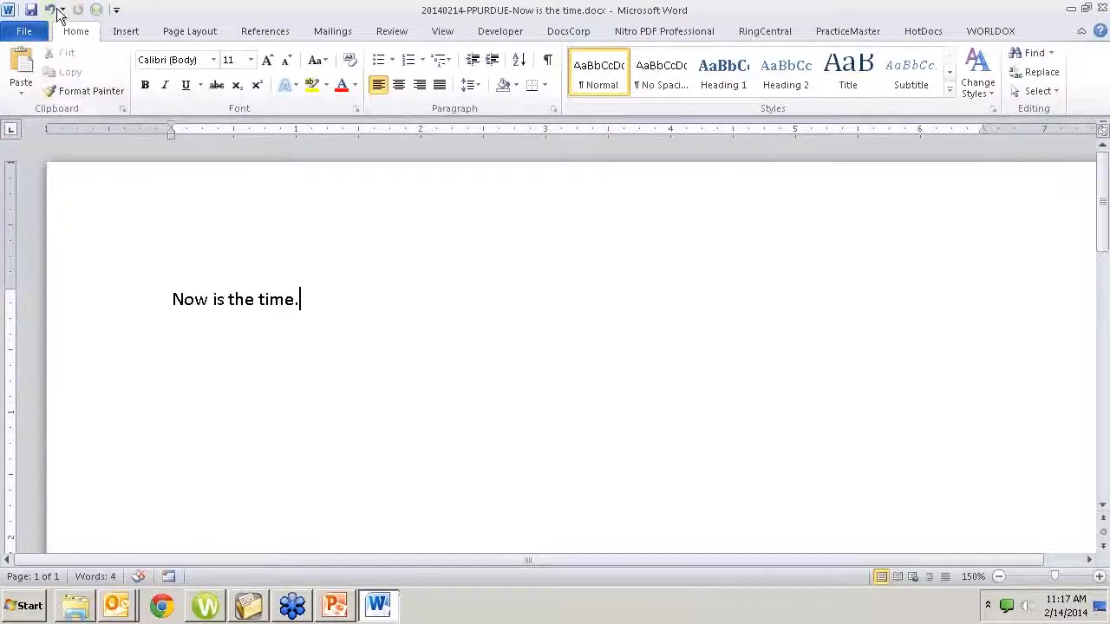
click(37, 11)
click(24, 31)
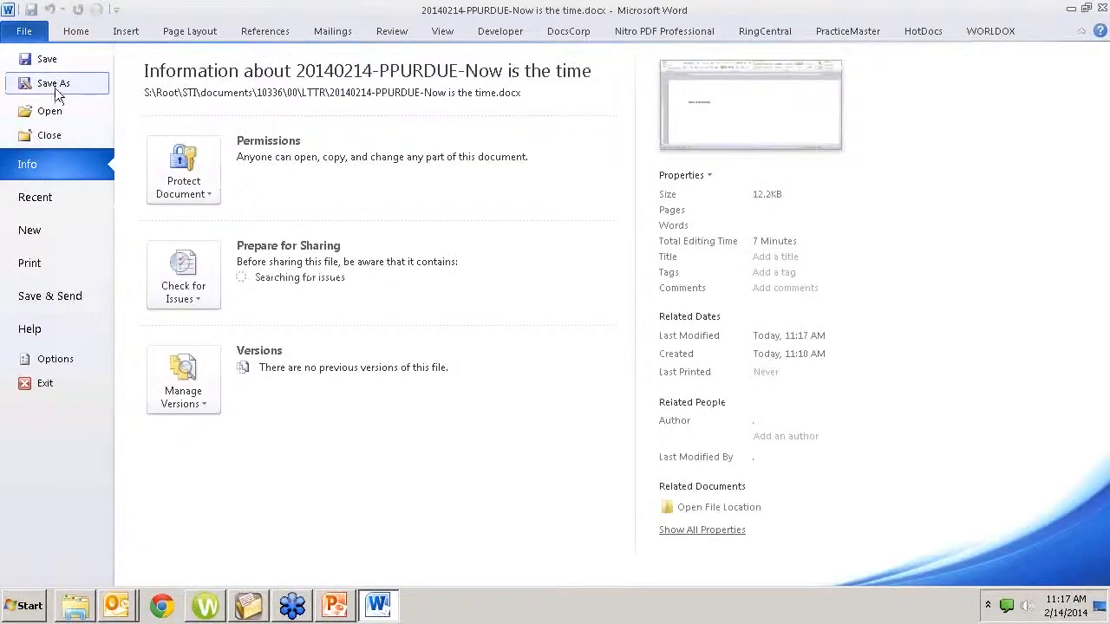
click(56, 86)
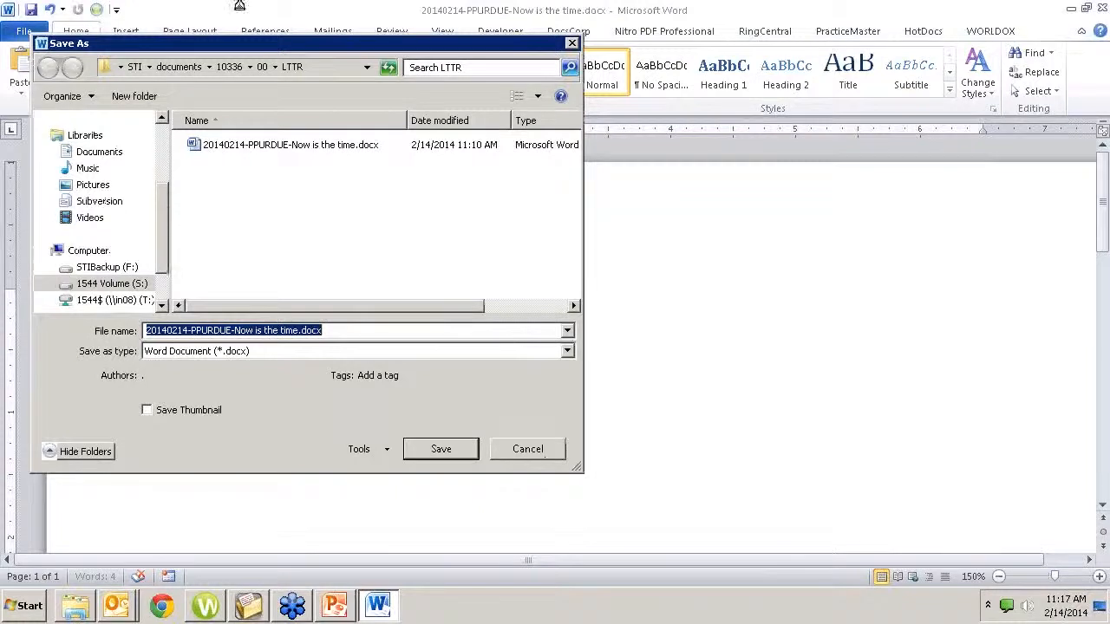
click(529, 464)
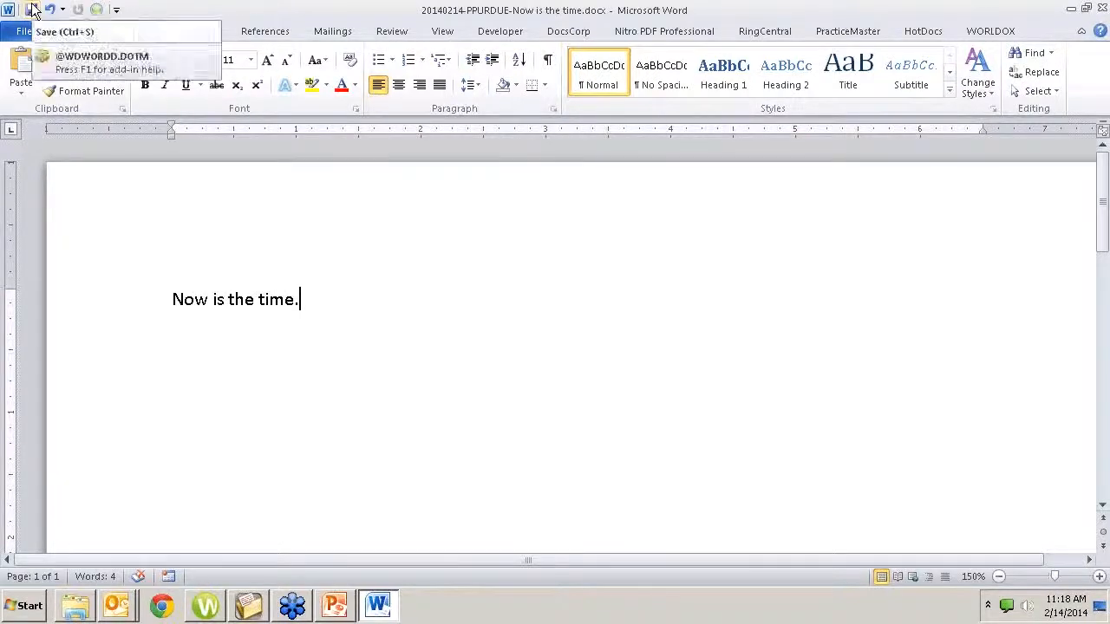
Save the Word document to its existing PracticeMaster record without adding a new version, open the record, and close it
click(852, 29)
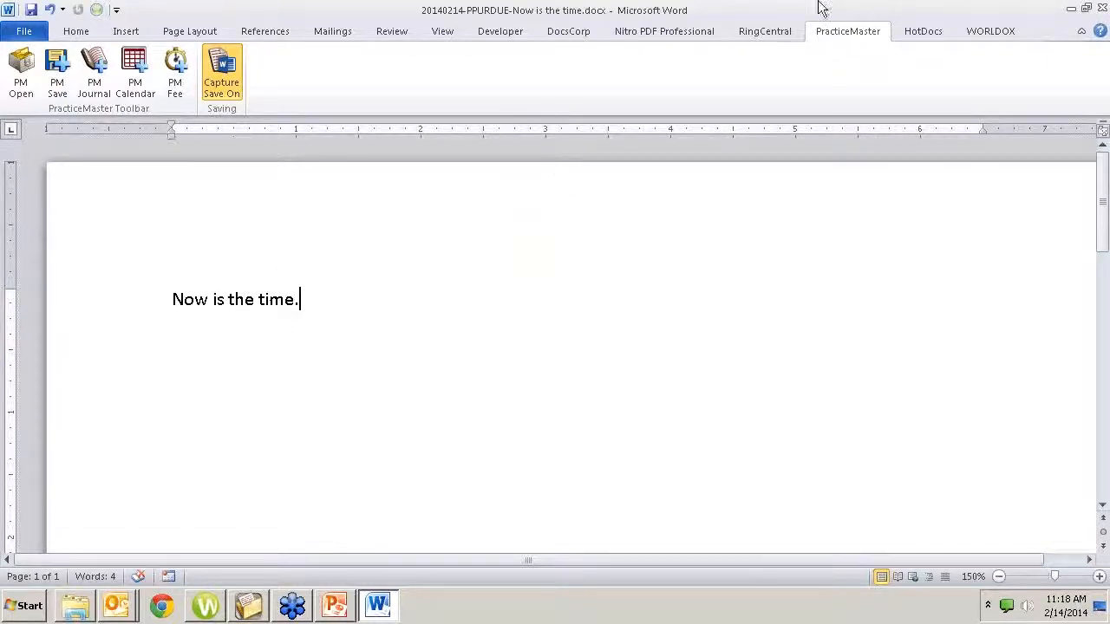
click(58, 76)
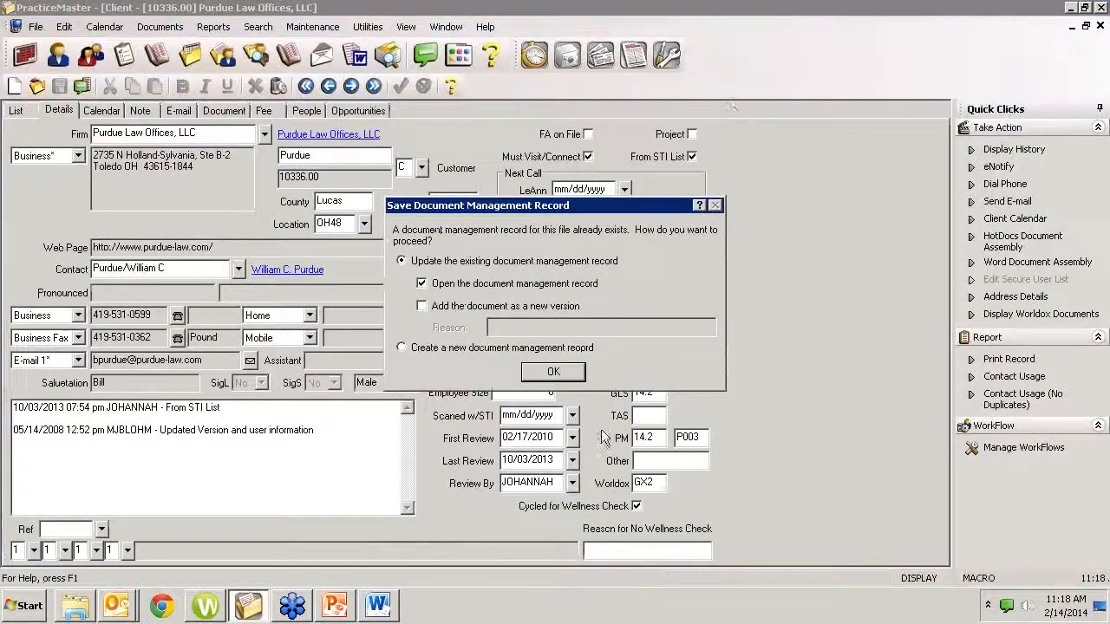
click(472, 309)
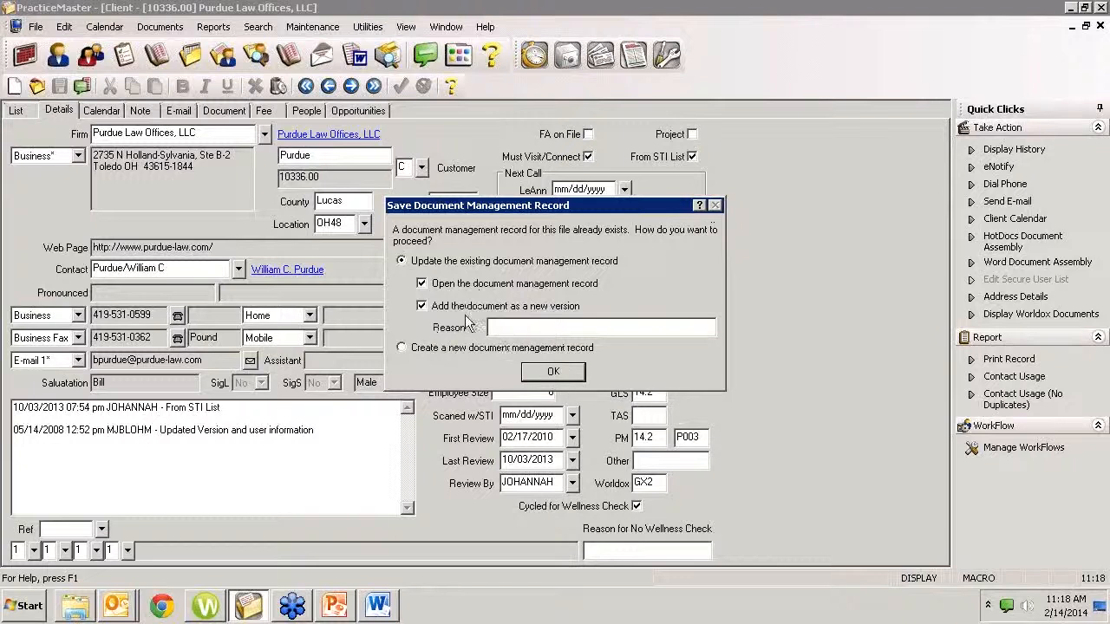
click(421, 306)
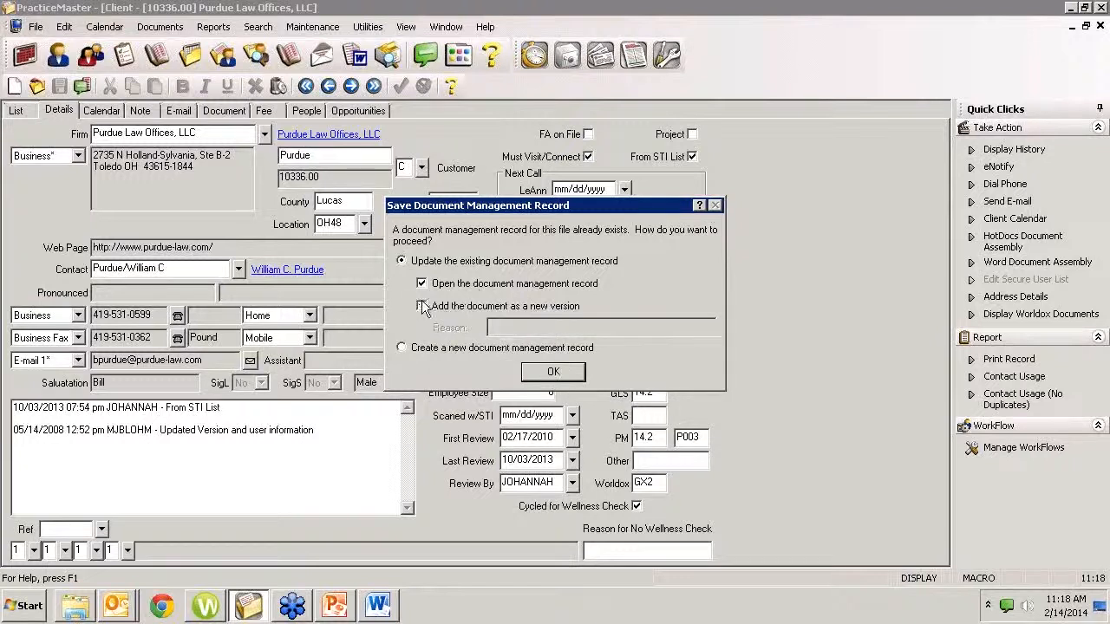
click(553, 373)
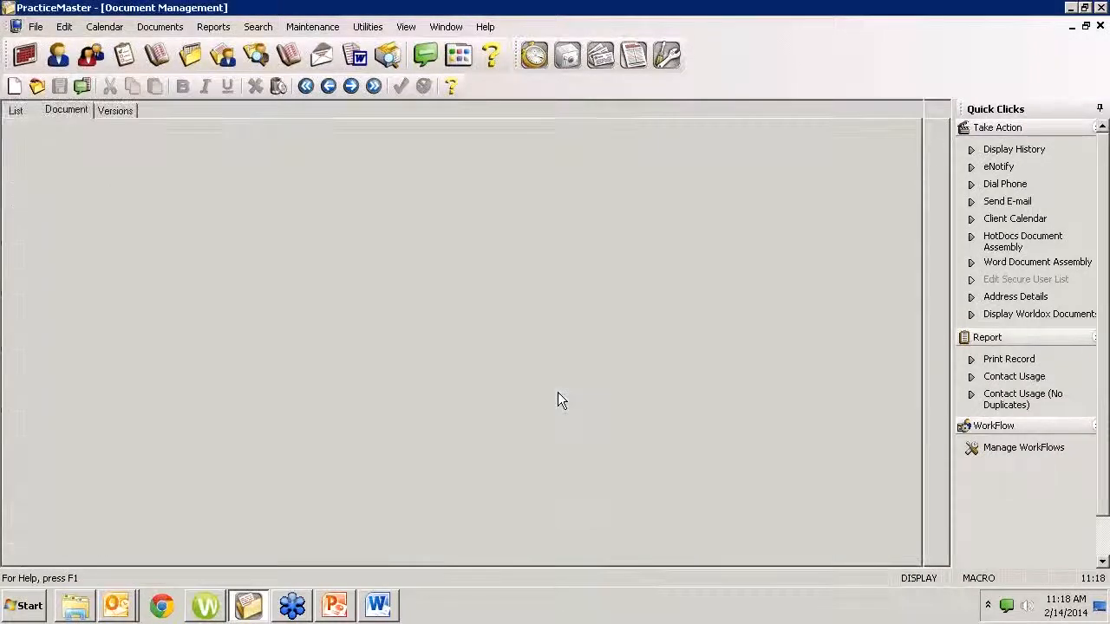
click(1101, 27)
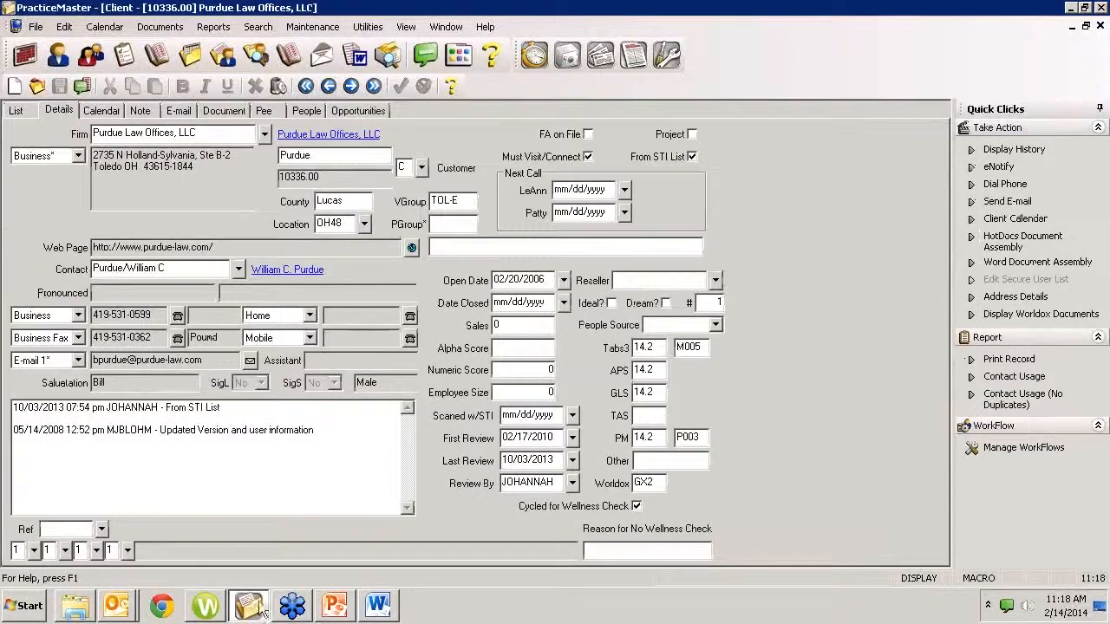
Switch to Word and insert "not" before "the time" so the sentence reads "Now is not the time."
click(378, 607)
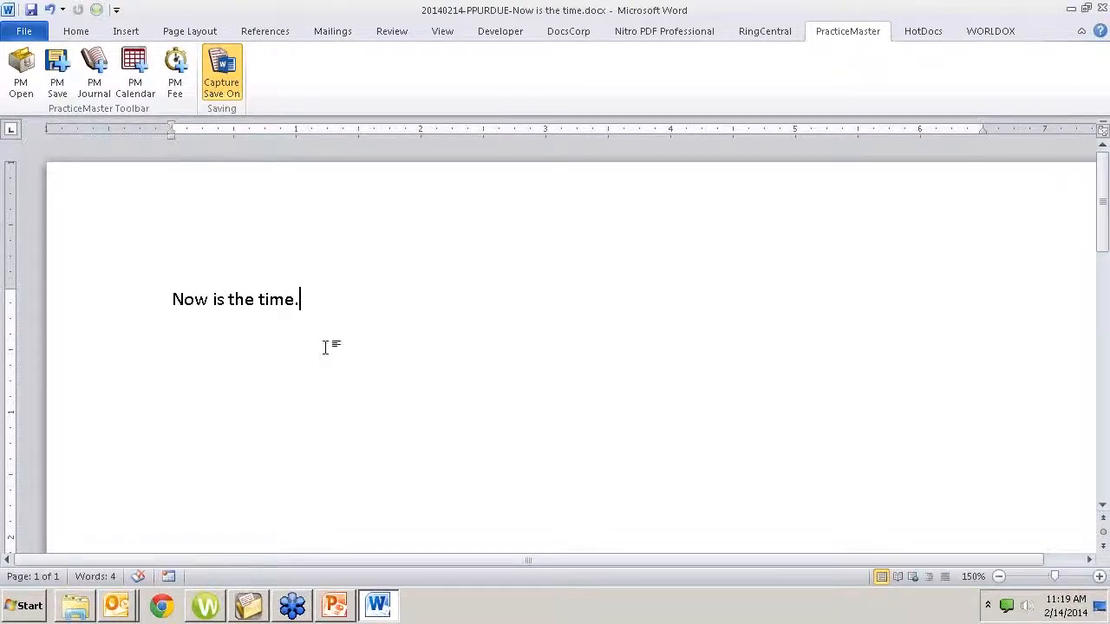
key(ctrl+Left)
key(ctrl+Left)
key(ctrl+Left)
text(not)
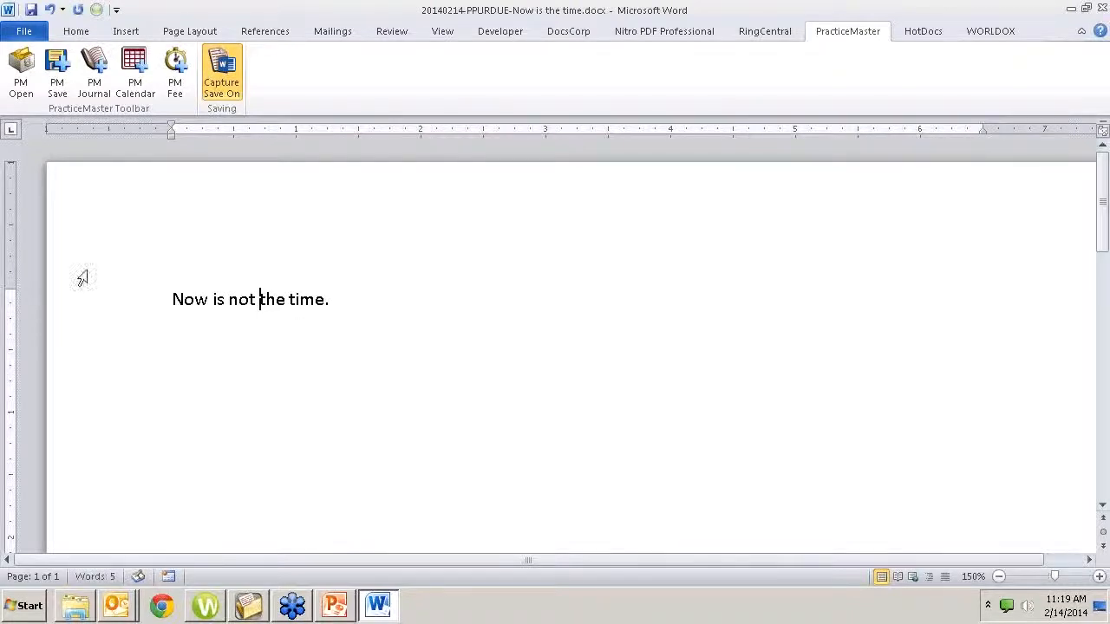
Save the edited document to its existing PracticeMaster record as a new version, giving the author's changes as the reason, and view its prior versions
click(57, 65)
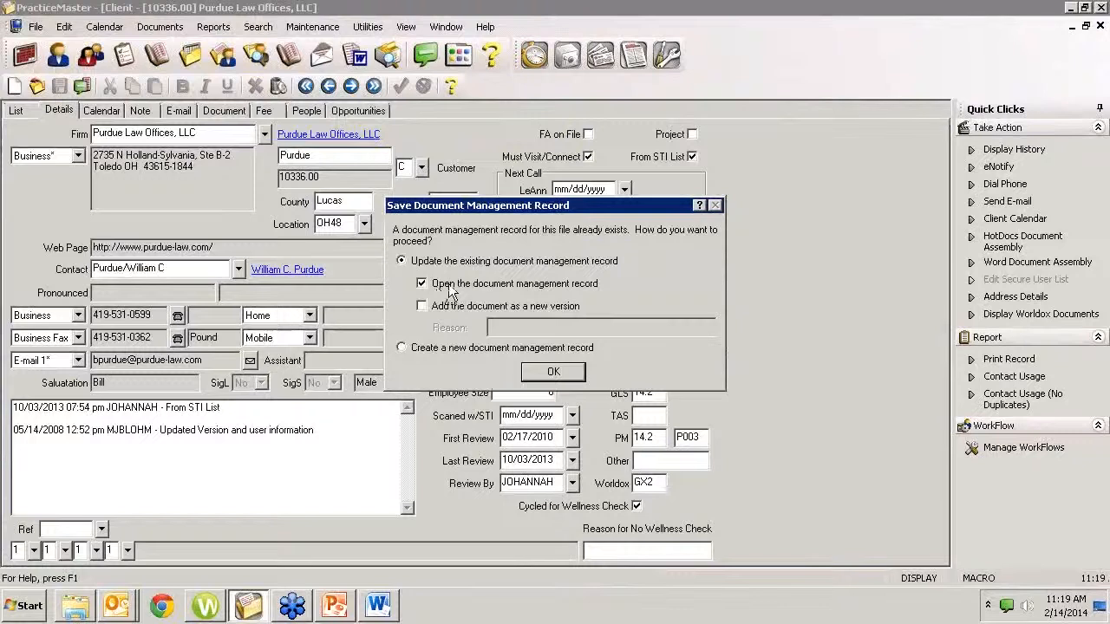
click(422, 307)
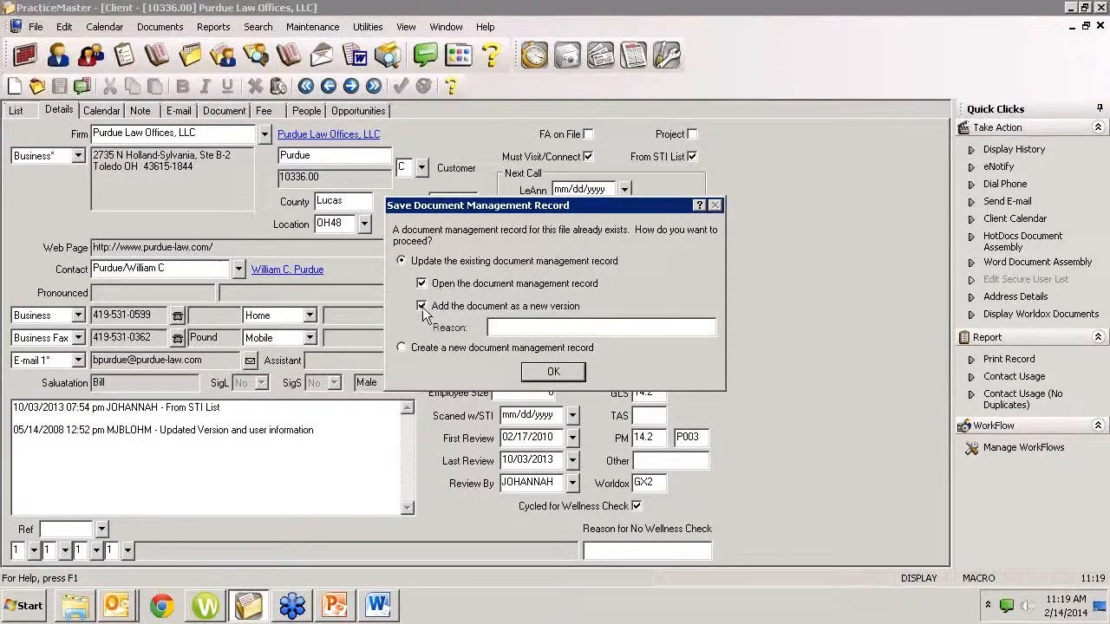
click(518, 329)
text(Second Draft)
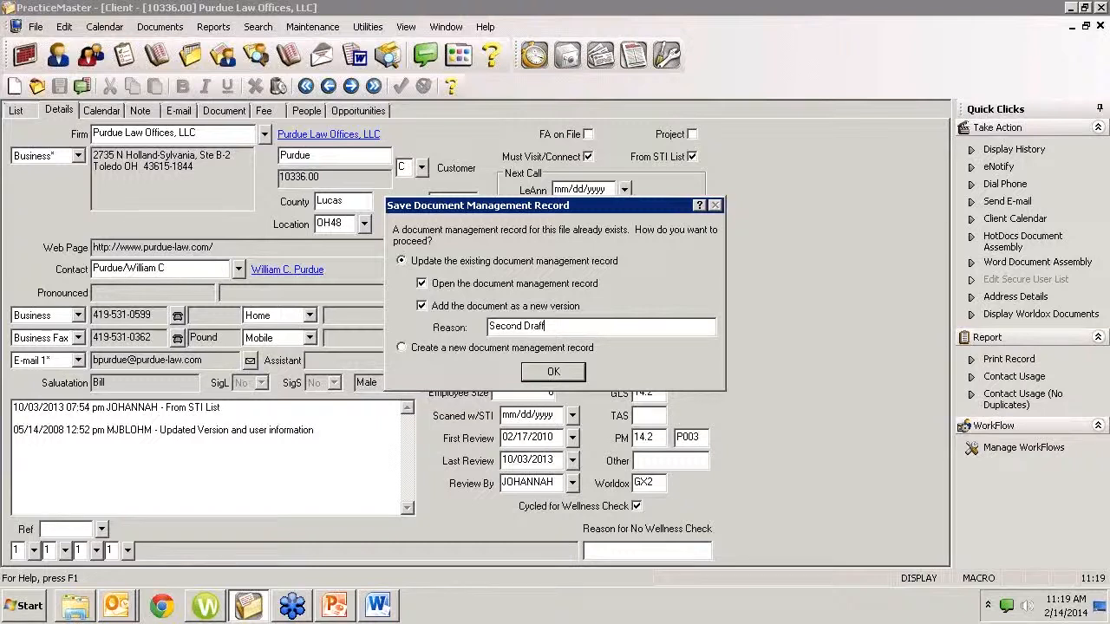
key(shift+Home)
text(Paul's Changes)
click(553, 372)
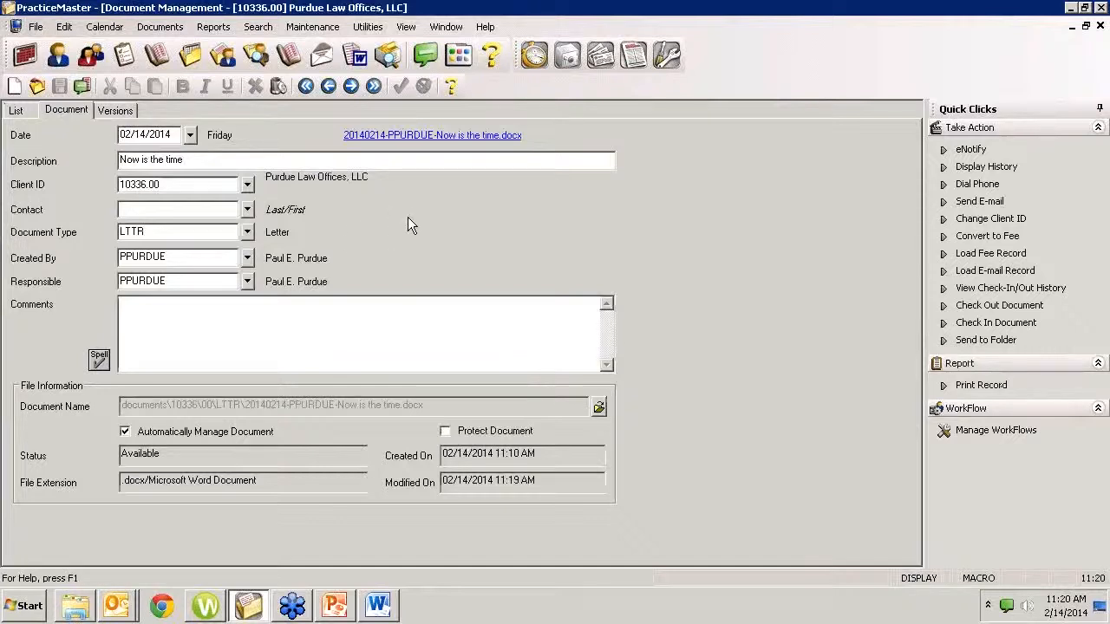
click(114, 113)
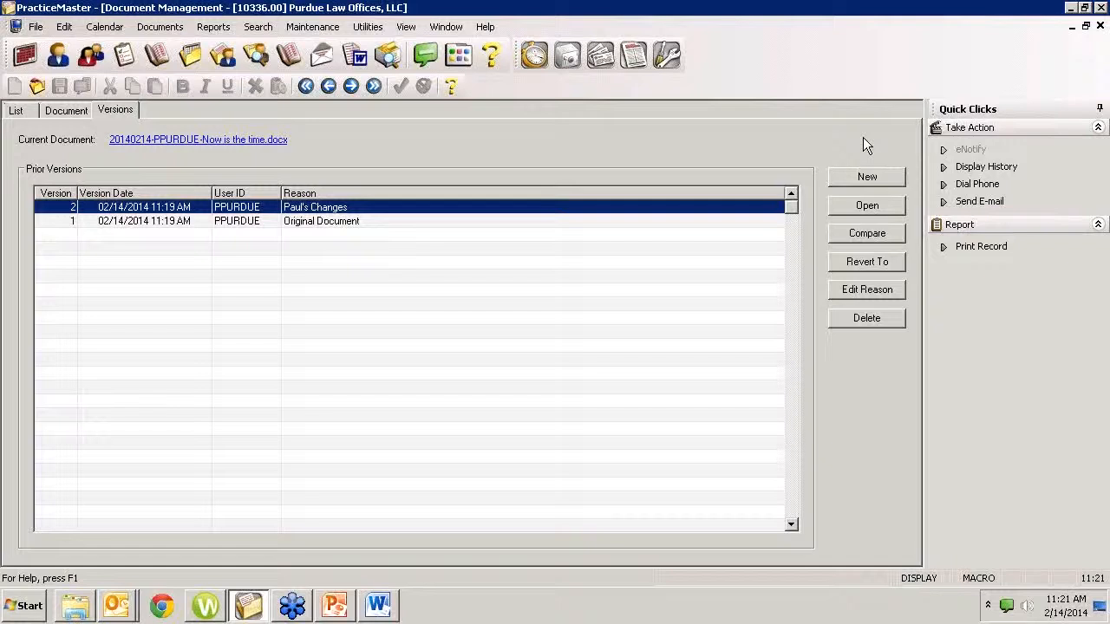
Send all PDFs in Windows Explorer's Literature folder to PracticeMaster, examine the multiple-document import options, and cancel the import
click(86, 608)
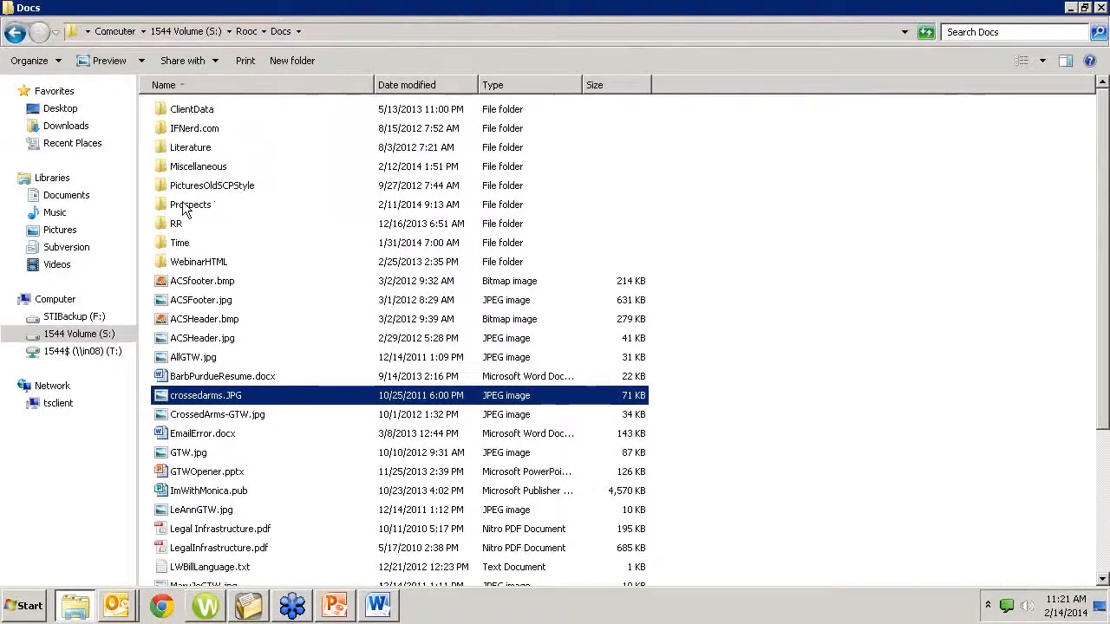
double_click(196, 149)
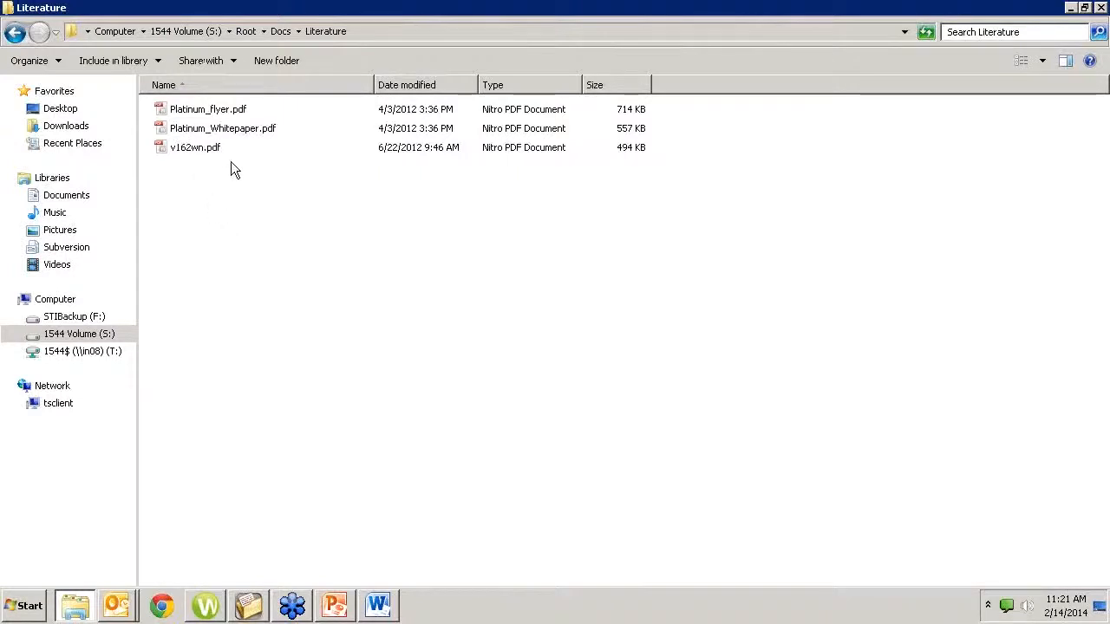
key(ctrl+a)
right_click(230, 137)
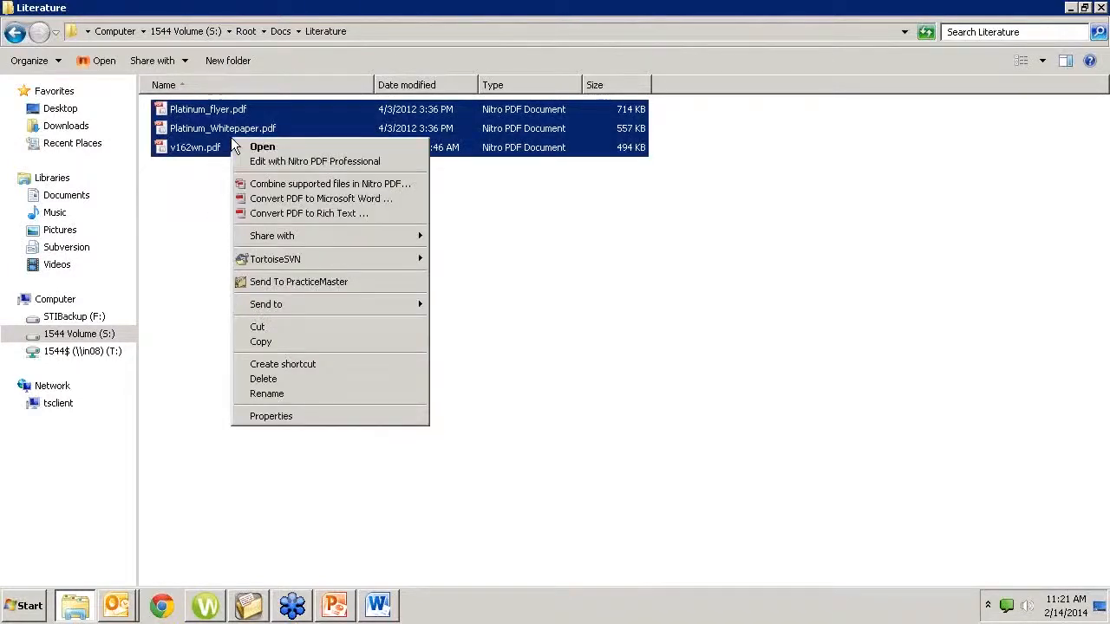
click(278, 282)
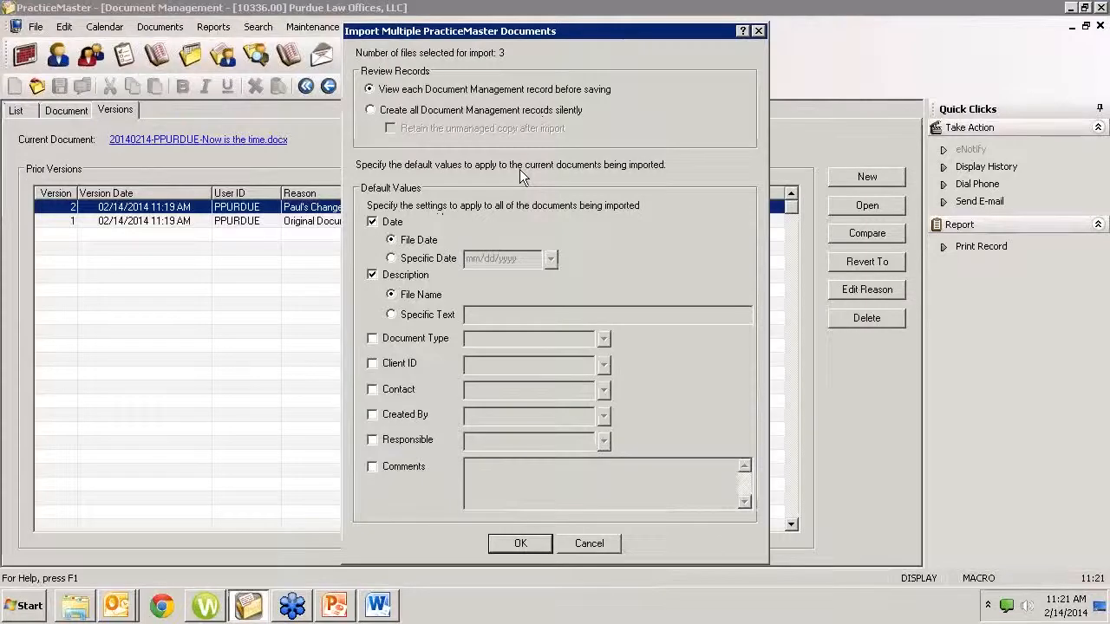
click(589, 545)
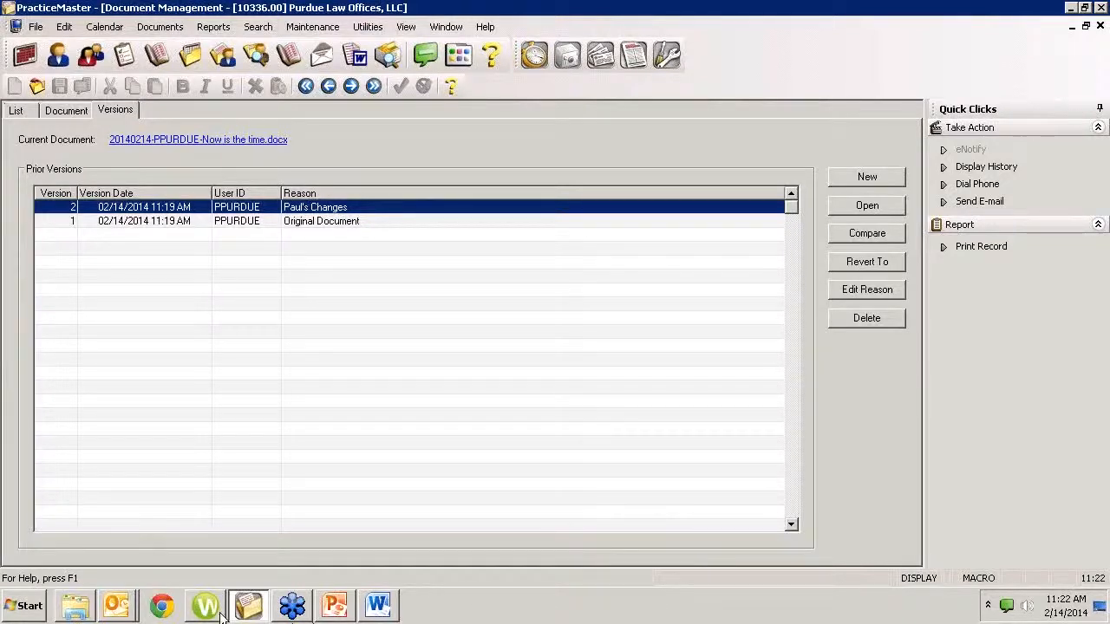
Switch briefly to Chrome and back to PracticeMaster, and close the document management record to return to the client record
click(162, 607)
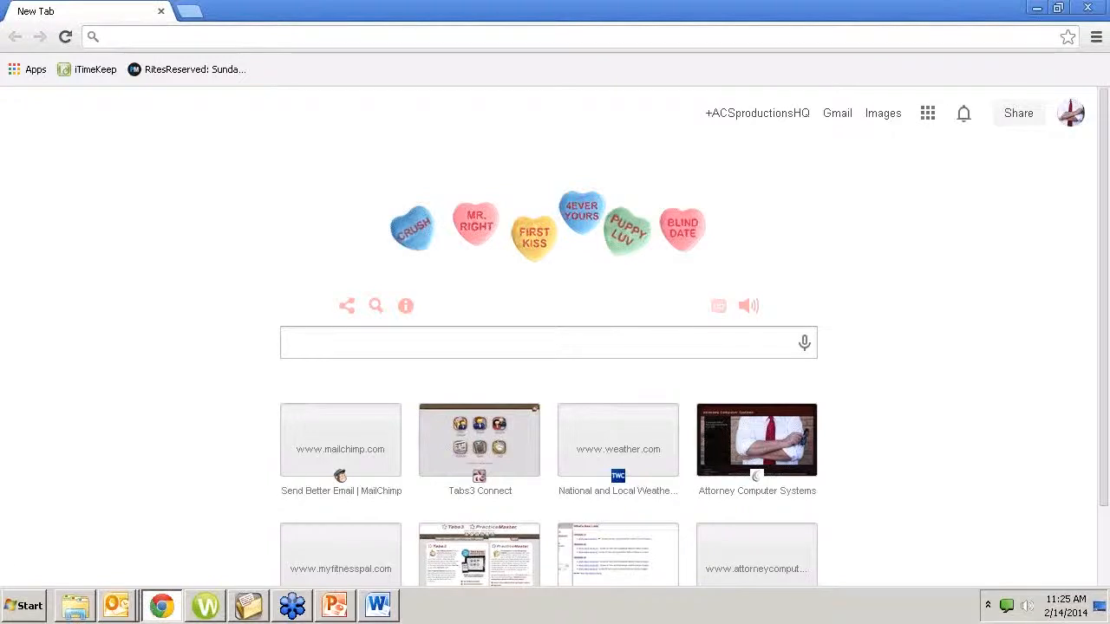
click(243, 604)
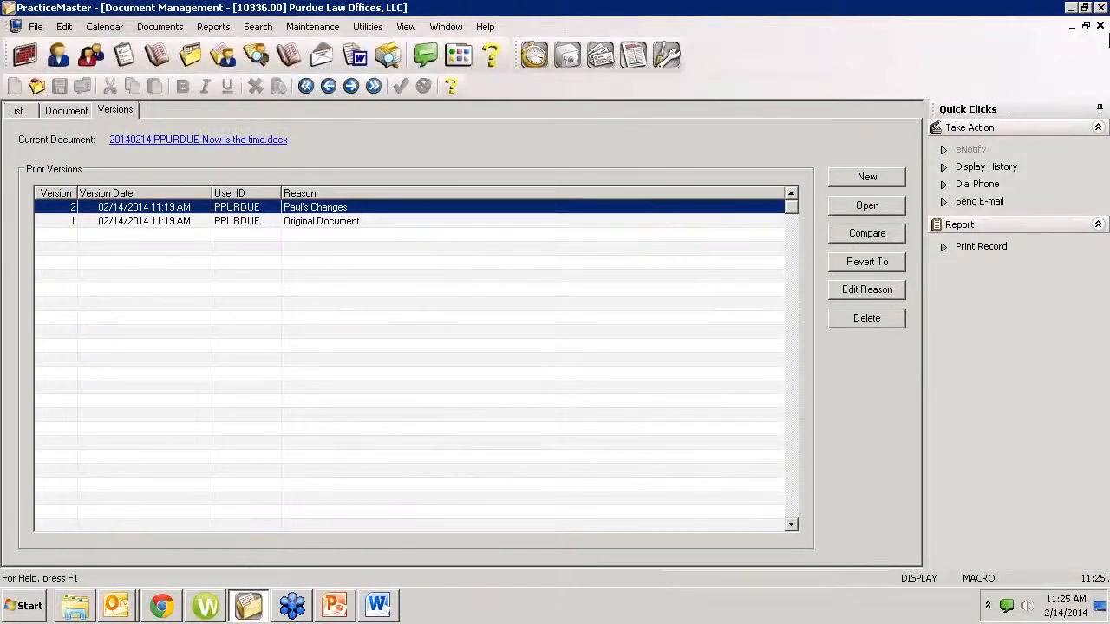
click(1099, 26)
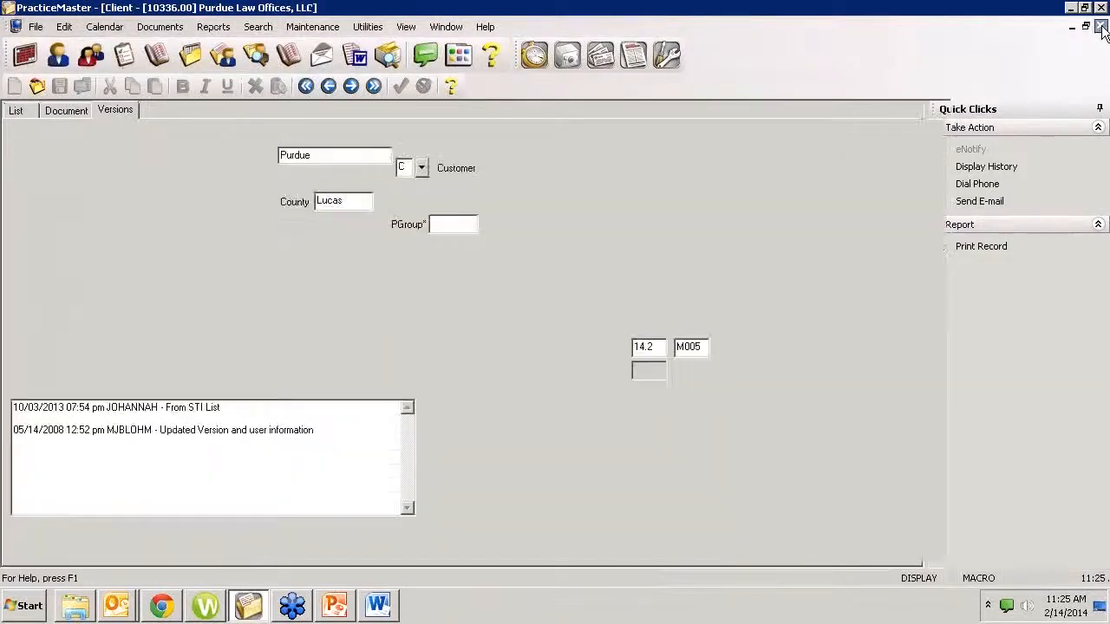
Open the Verify Documents utility for managed documents, read its description, and close it without running the verification
click(301, 29)
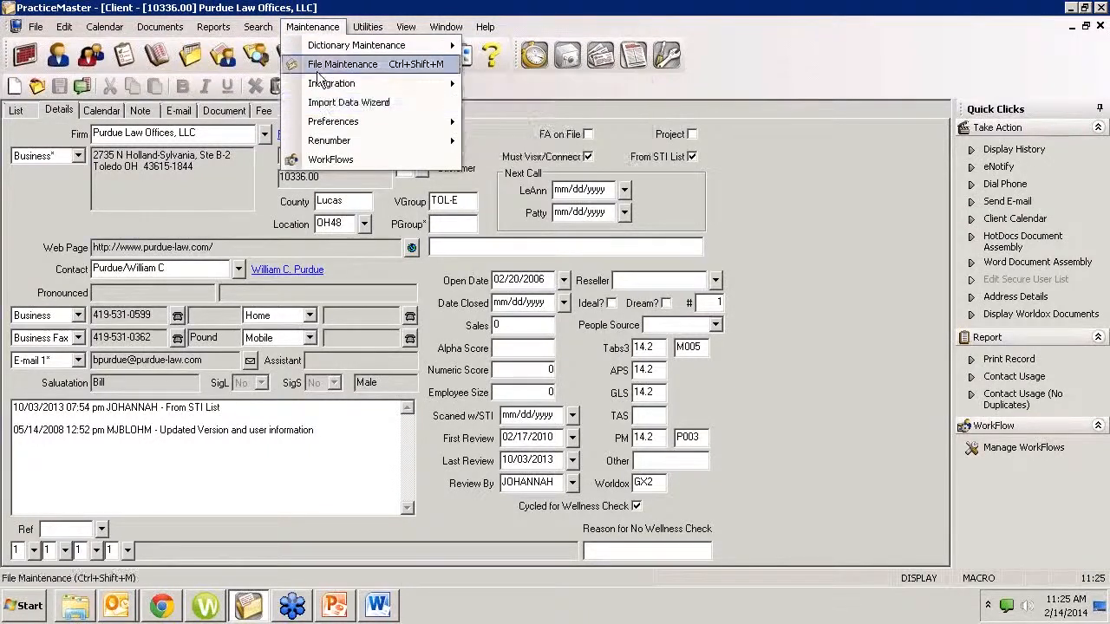
click(896, 49)
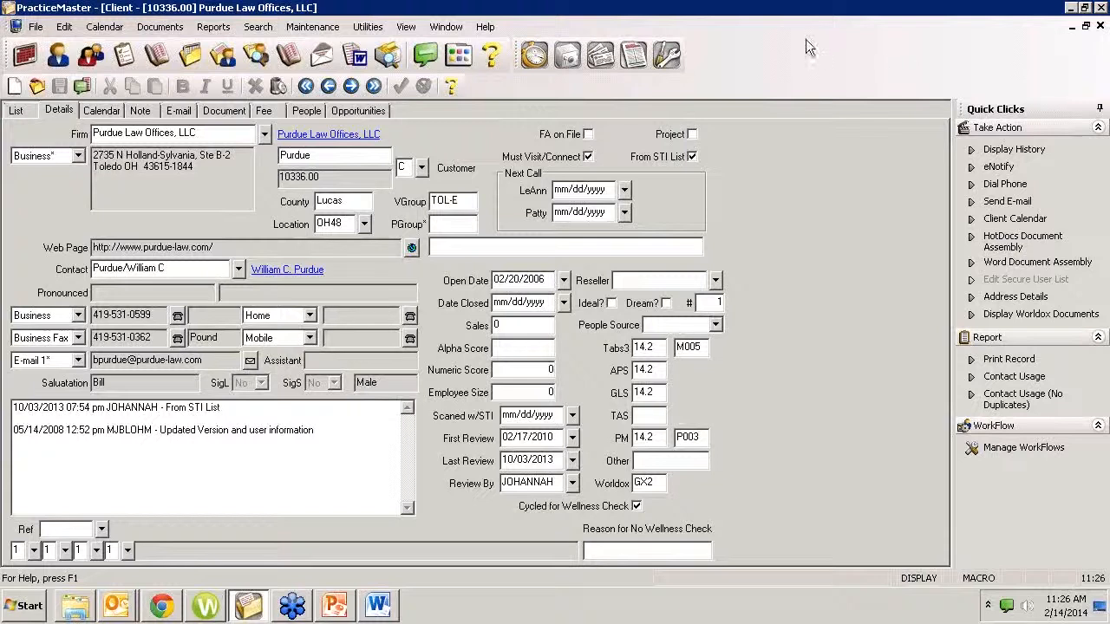
click(368, 28)
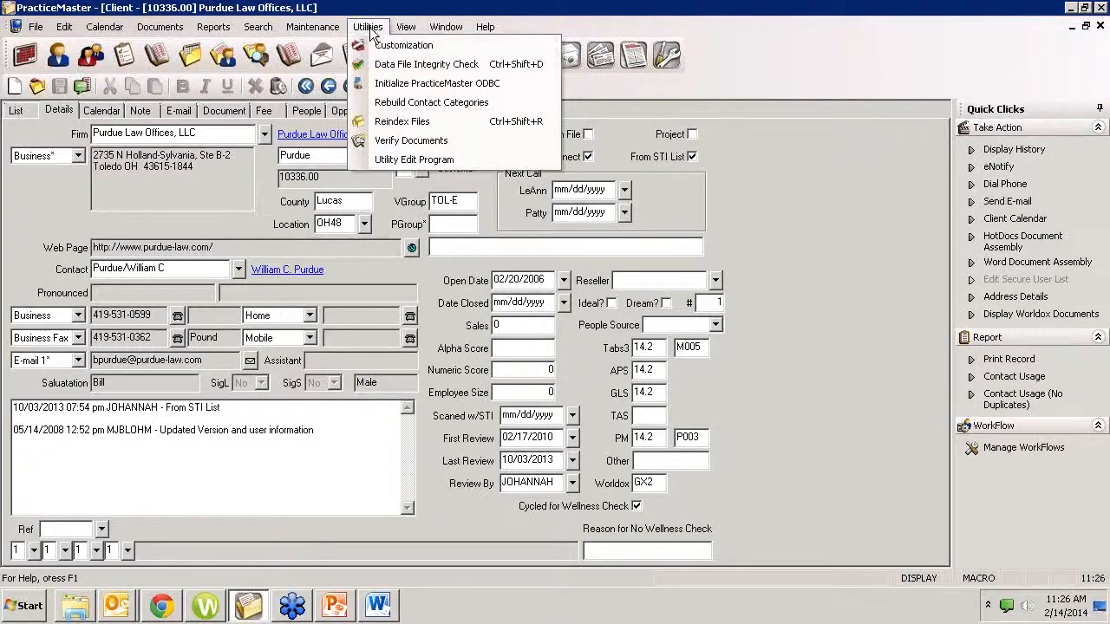
click(417, 140)
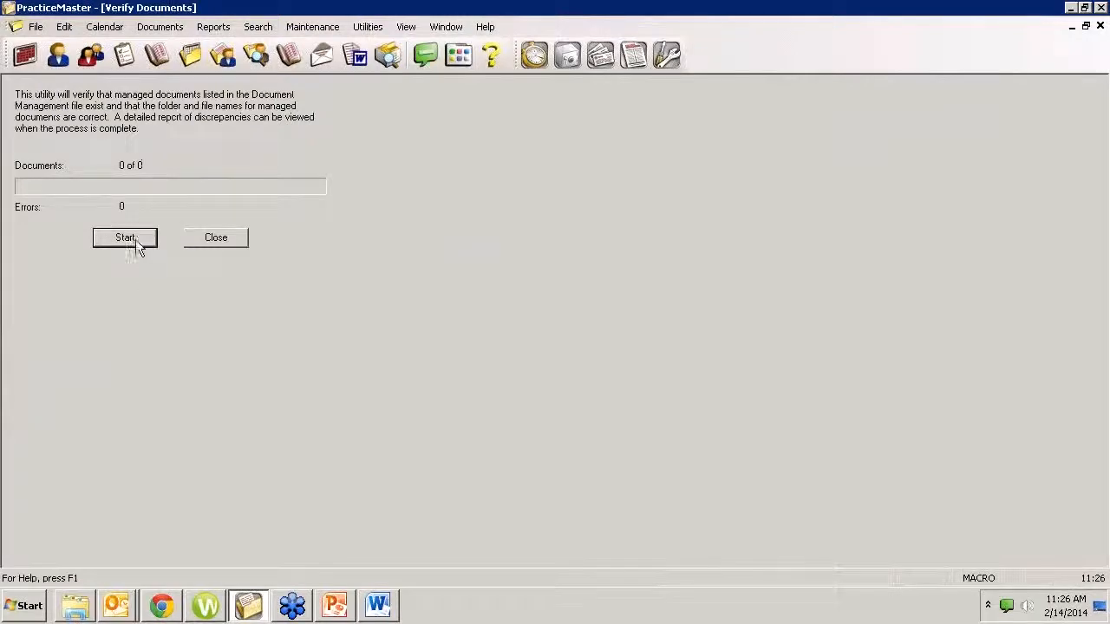
click(224, 239)
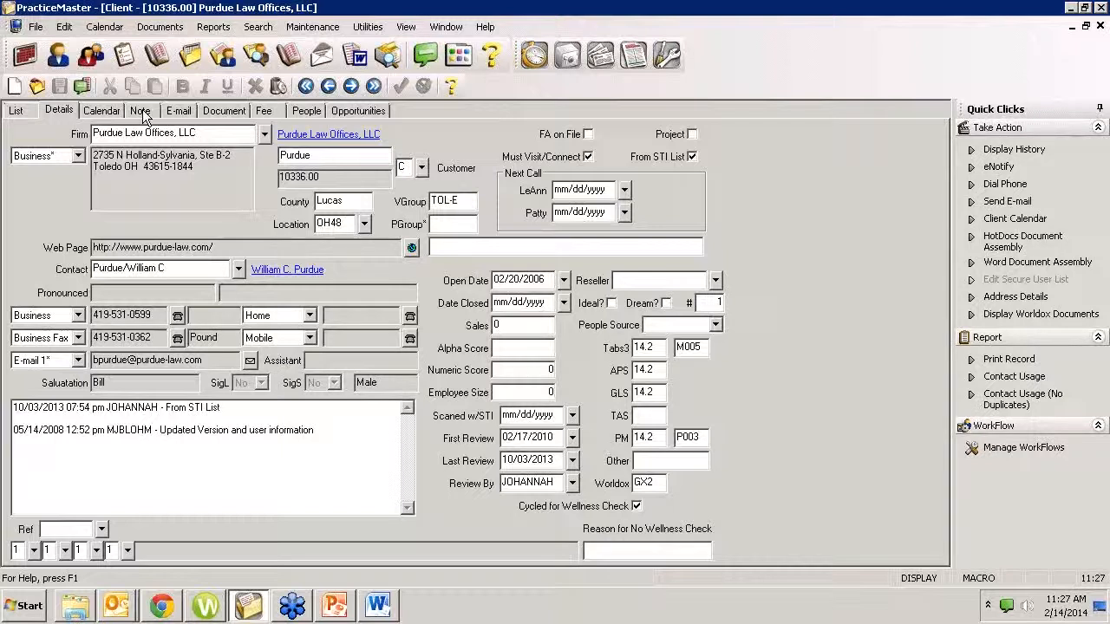
Open the client's Sample Document record, browse the available document types in the lookup, and close the lookup without choosing another type
click(221, 113)
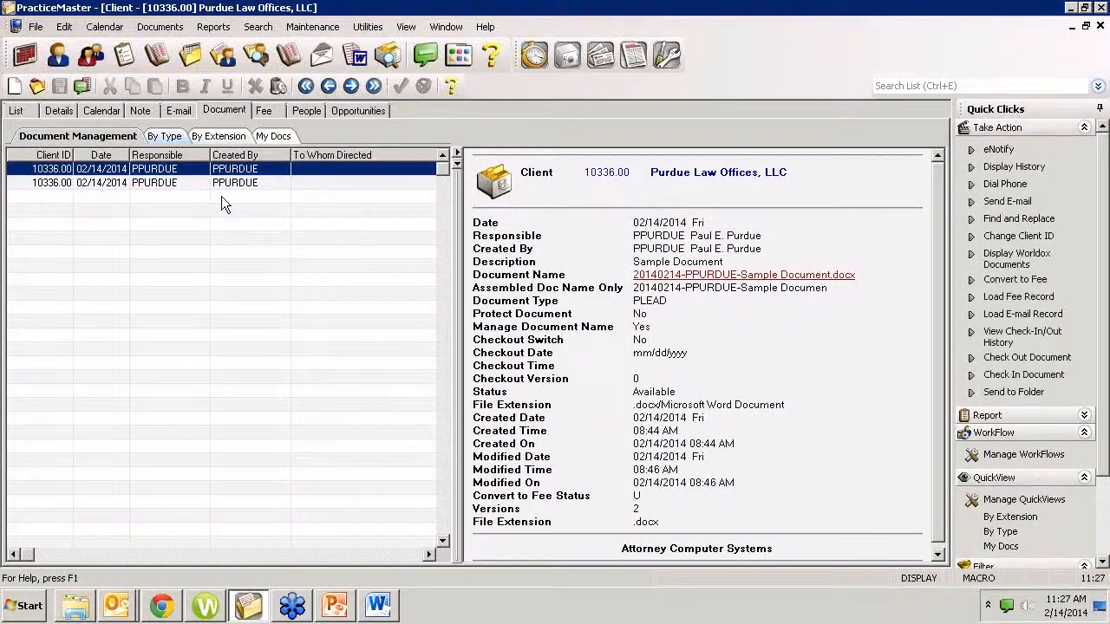
double_click(176, 180)
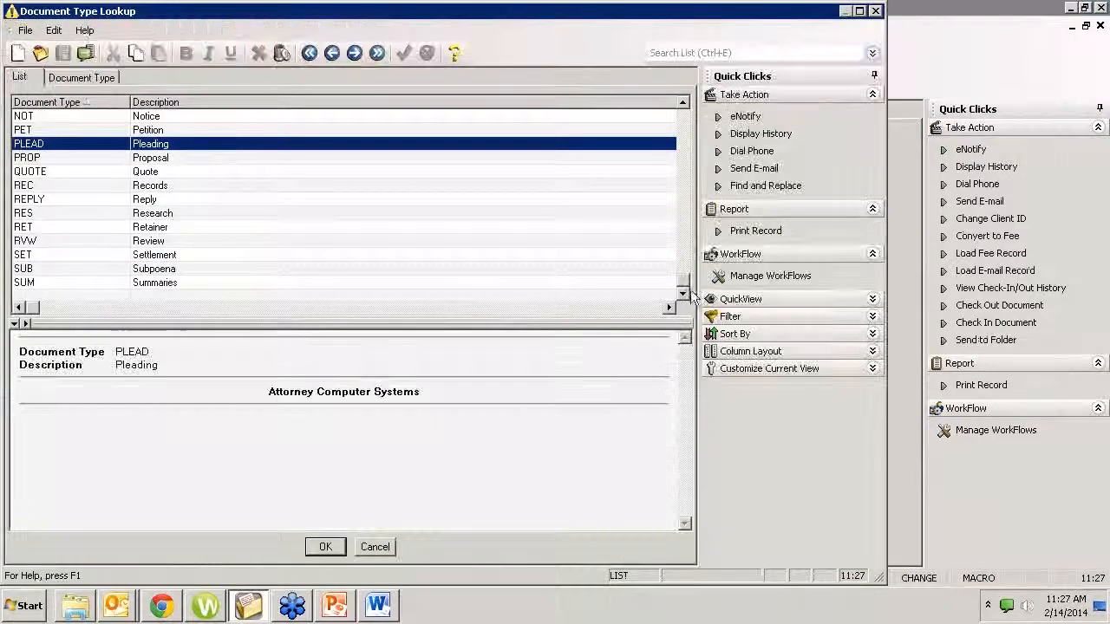
click(672, 227)
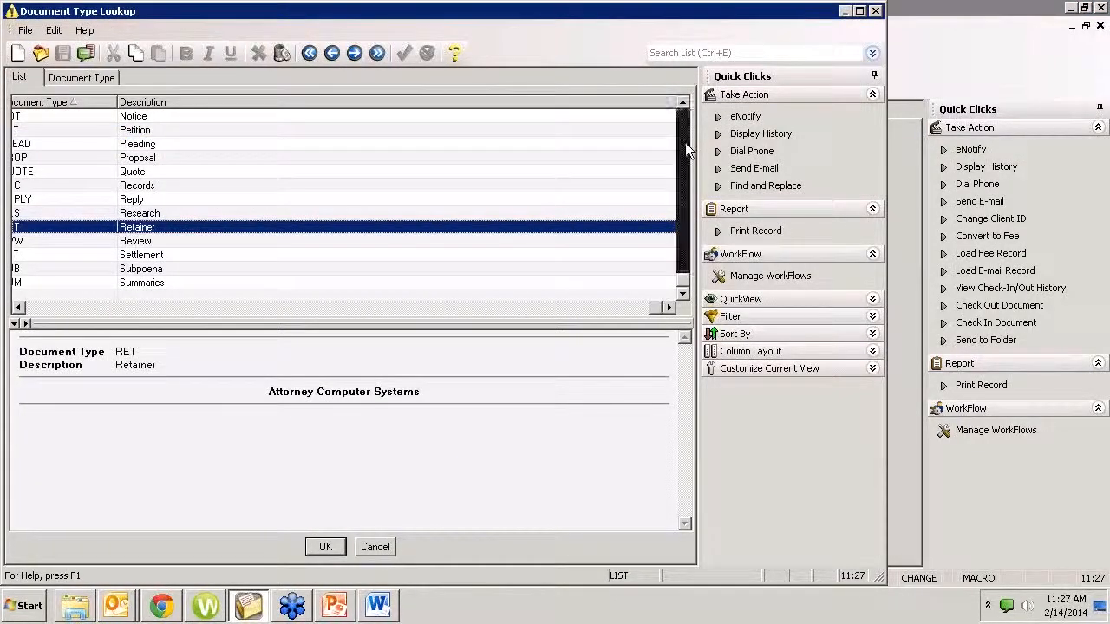
scroll(685, 142, up, 5)
scroll(681, 138, down, 5)
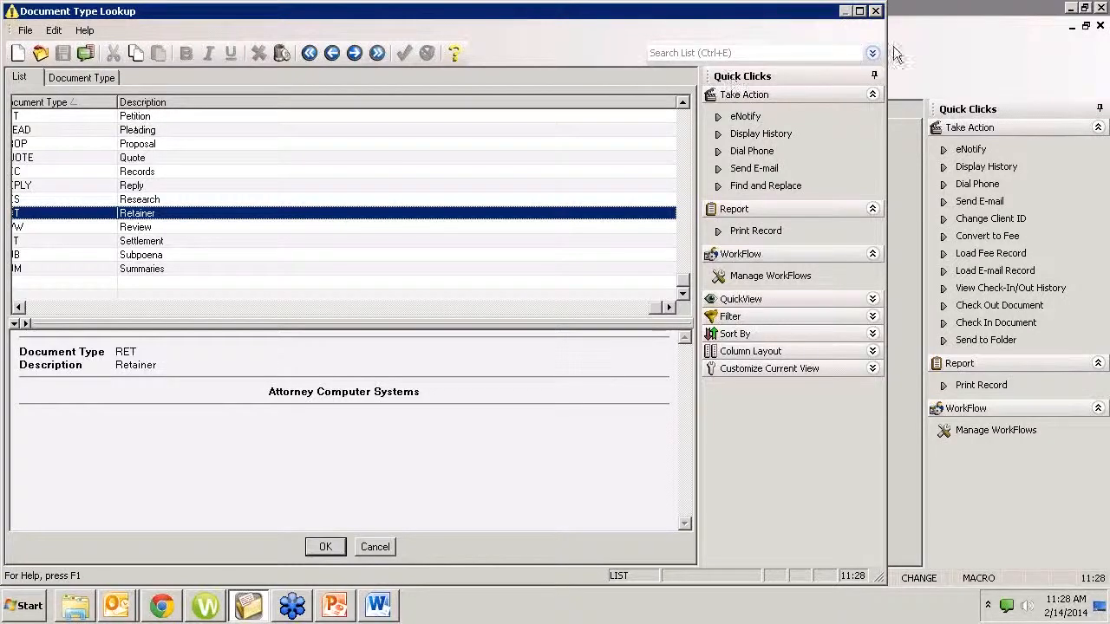
click(875, 11)
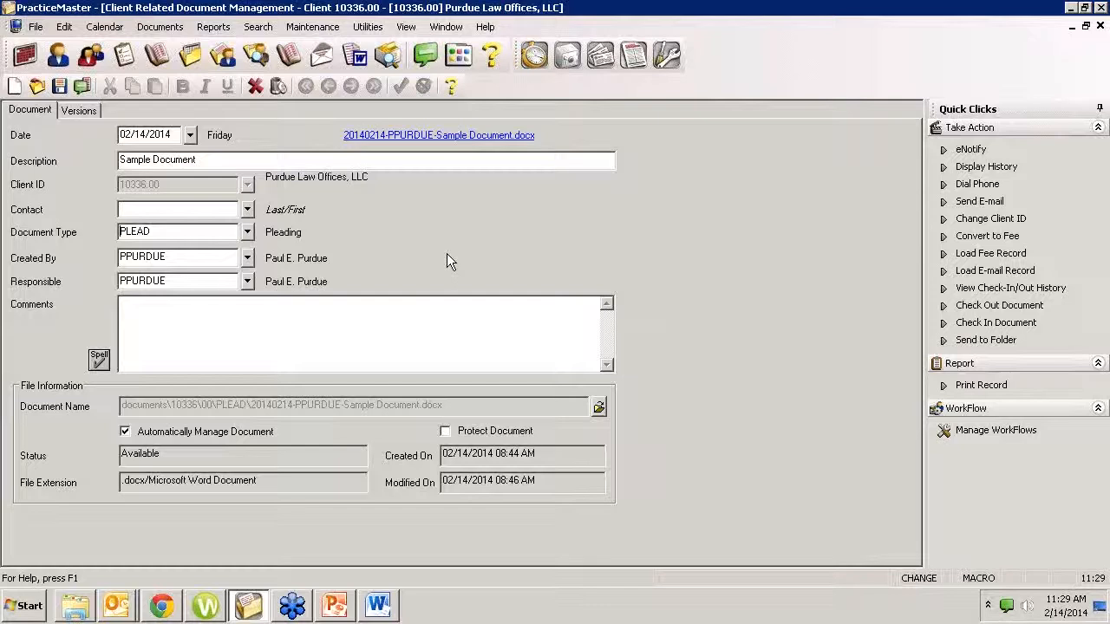
click(152, 159)
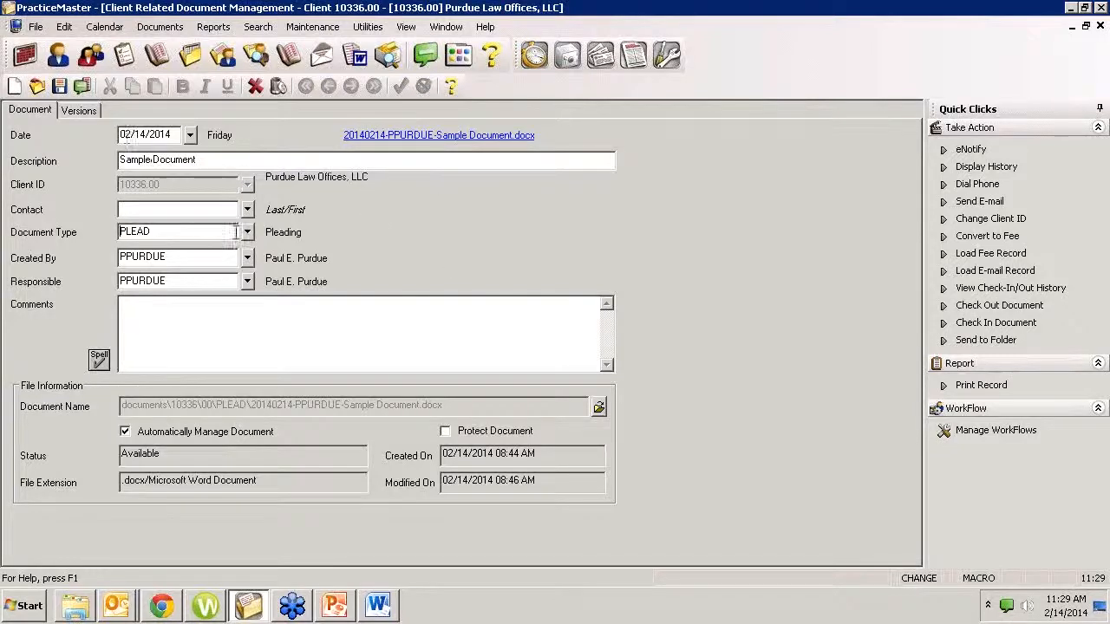
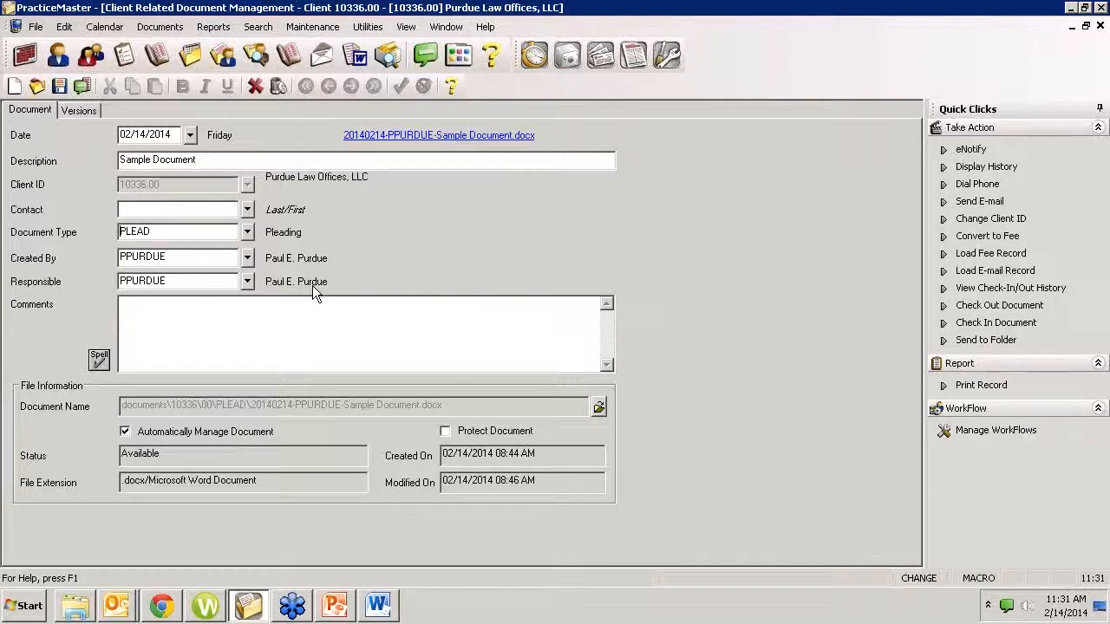
Review the prior versions of the Sample Document record and close the record to return to the client's document list
click(79, 110)
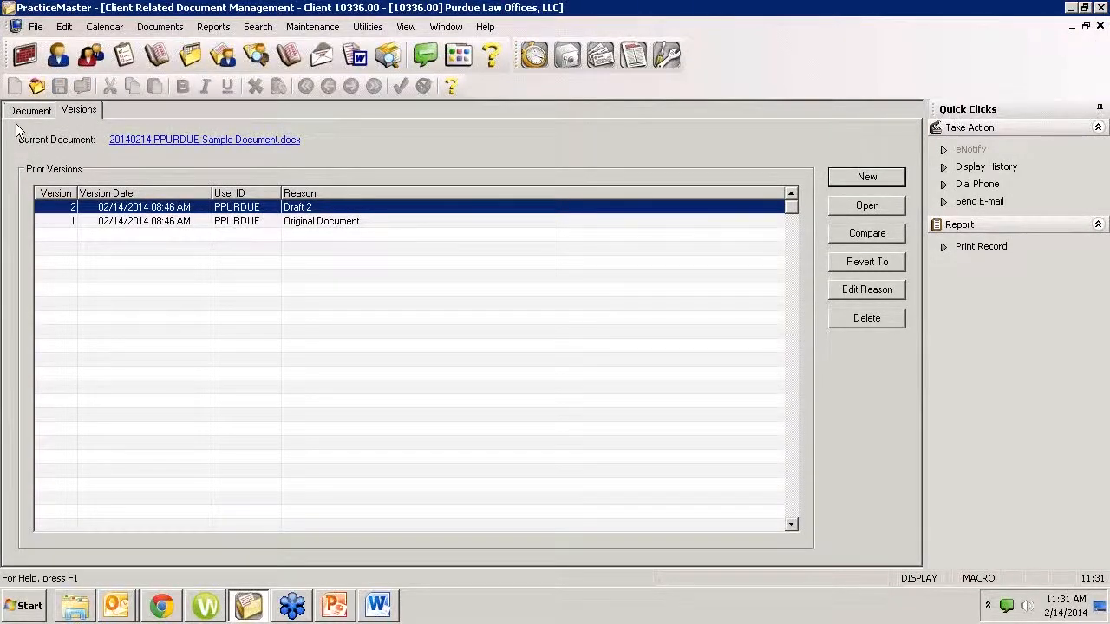
click(40, 112)
click(1099, 27)
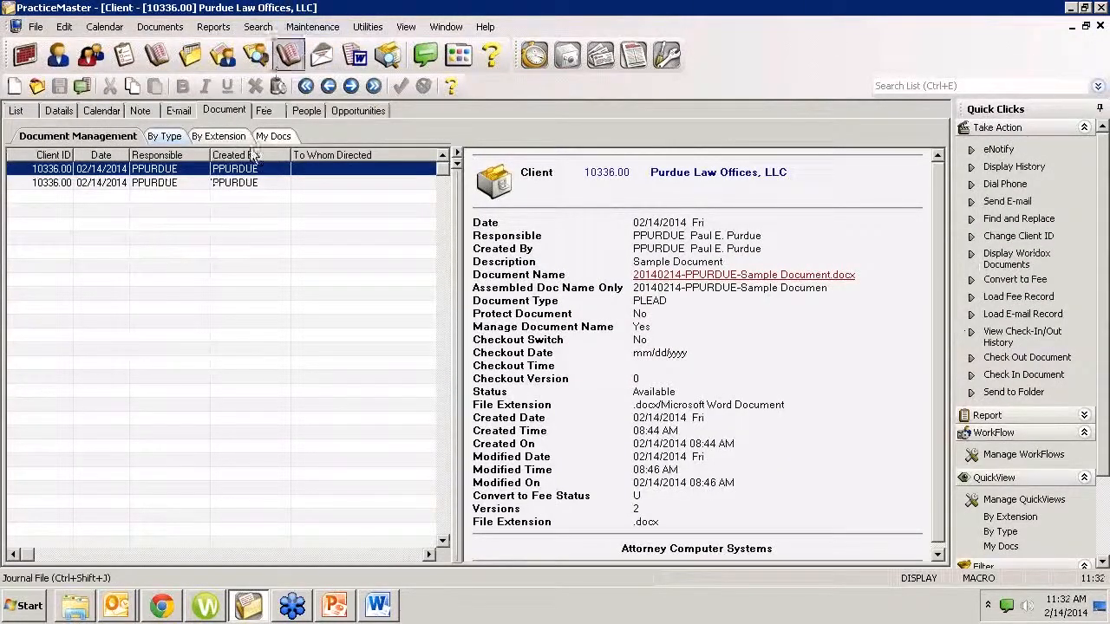
Browse the client's documents through the By Type, By Extension and My Docs QuickViews
click(175, 140)
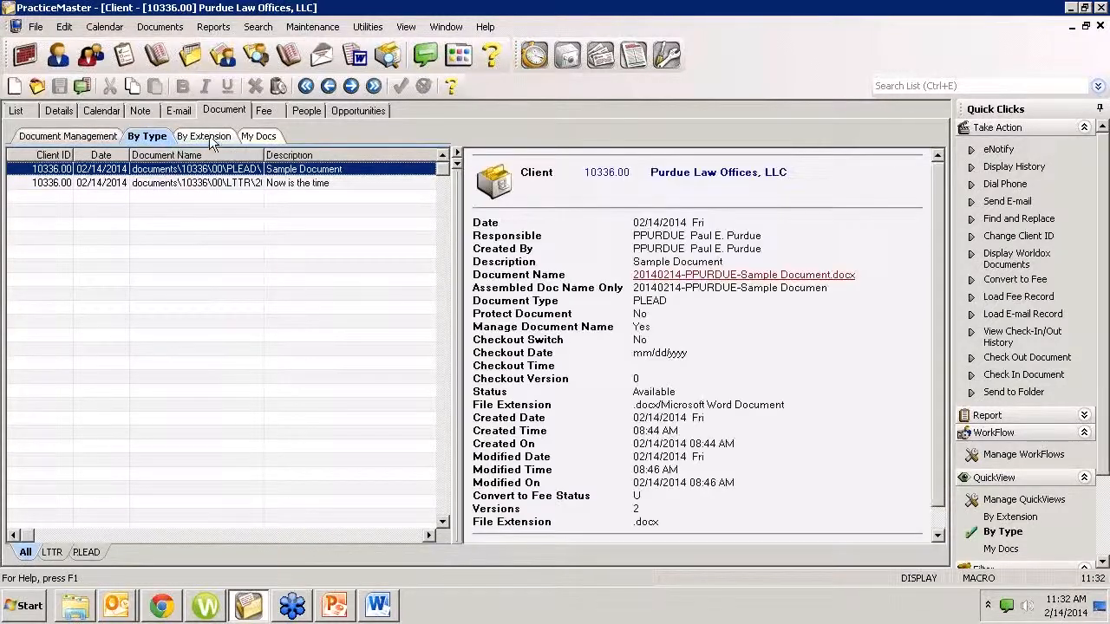
click(207, 138)
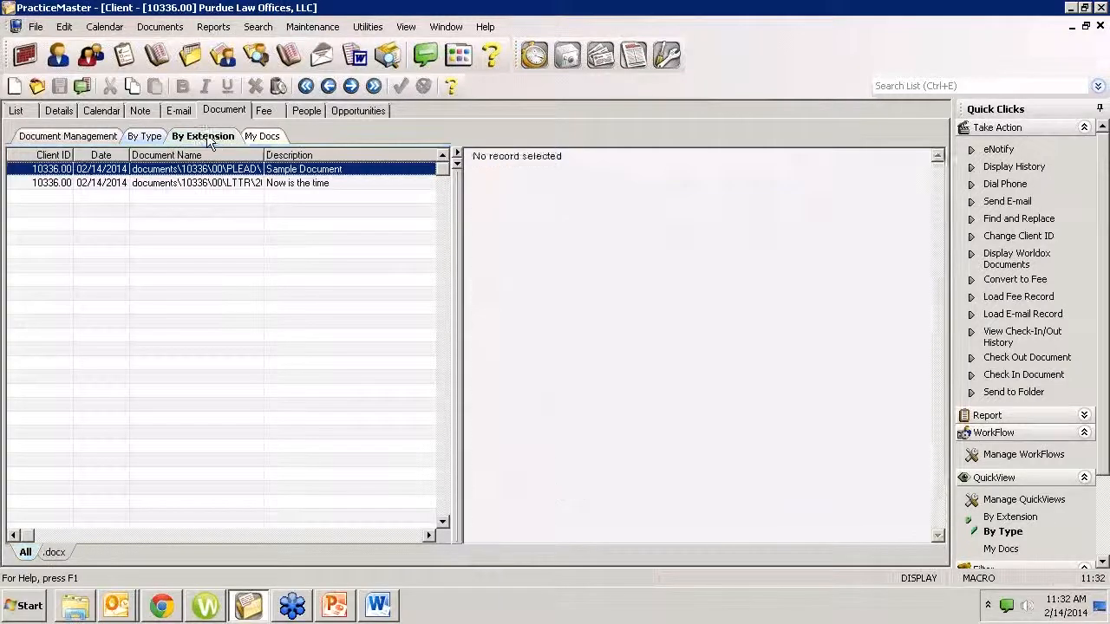
click(259, 138)
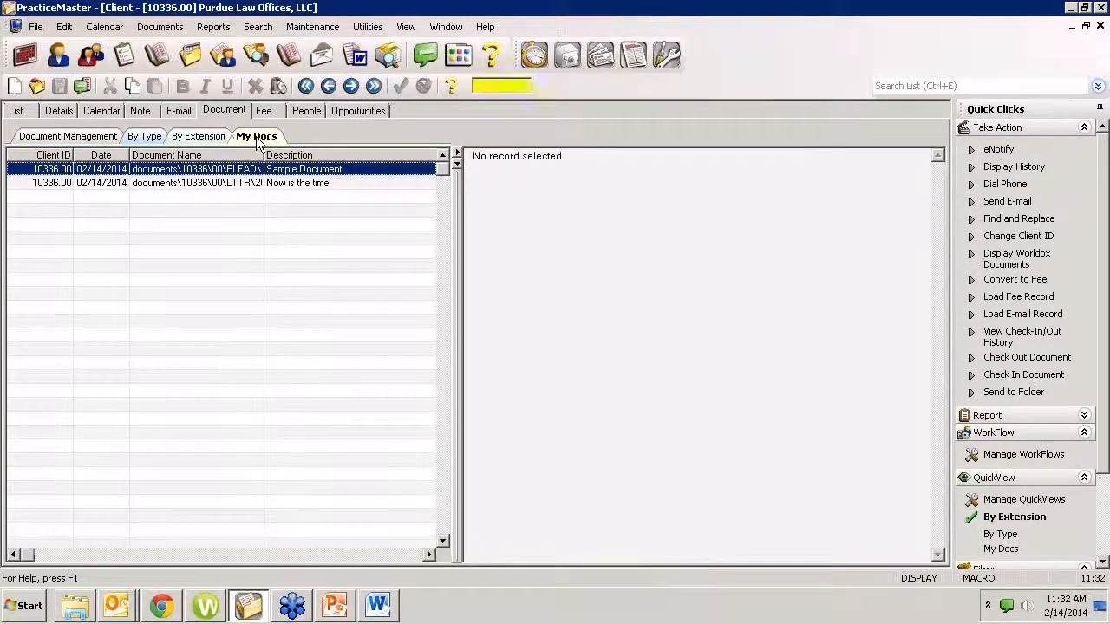
click(145, 138)
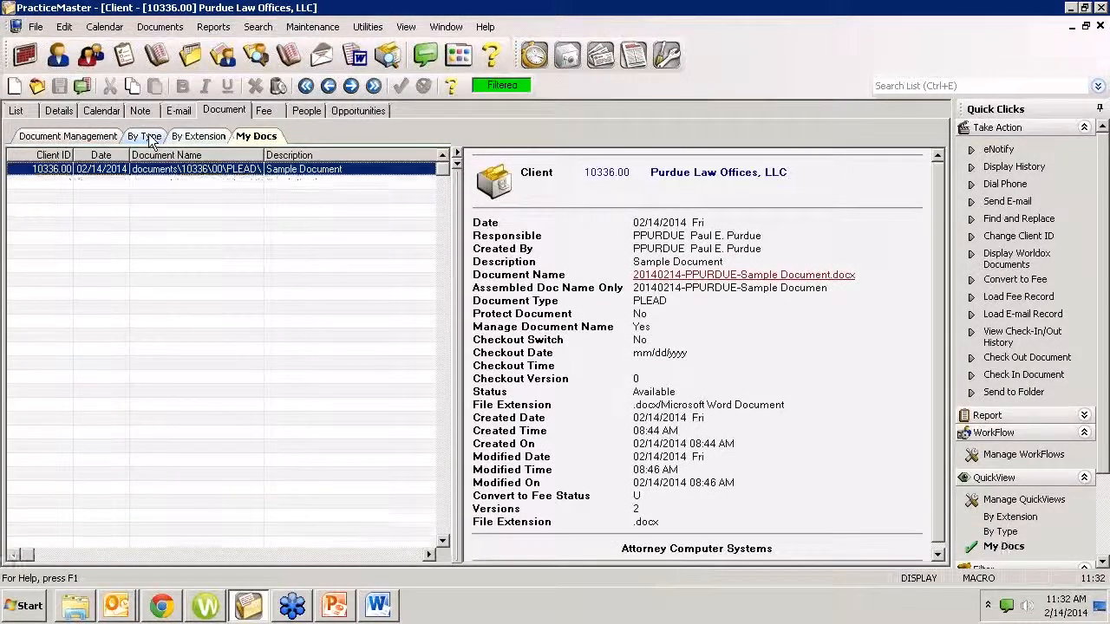
click(192, 139)
click(261, 139)
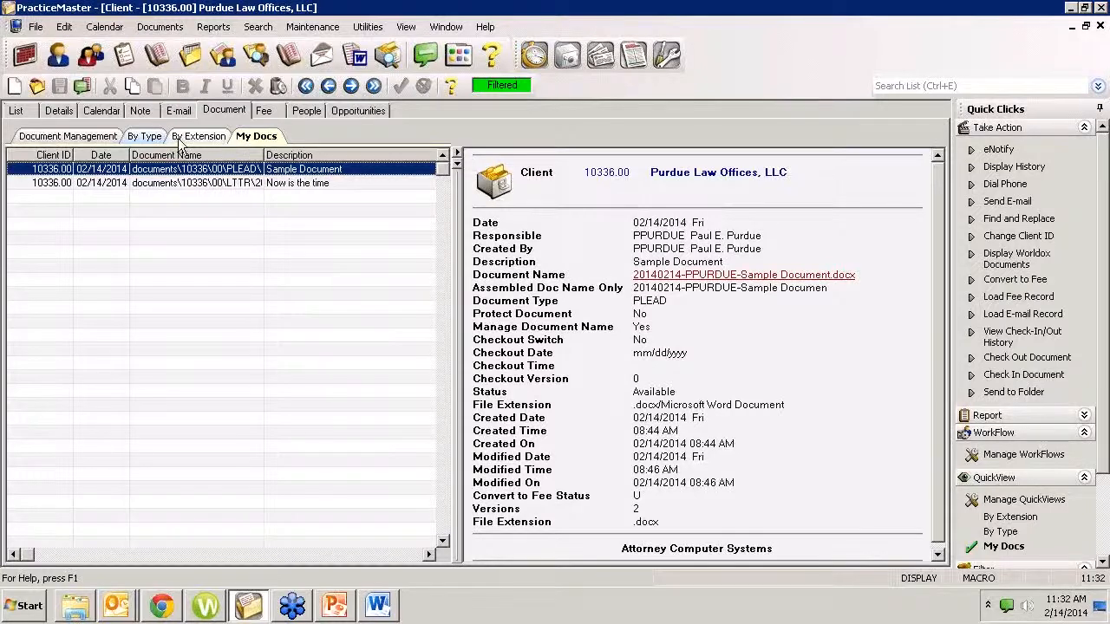
View the client's documents by the LTTR and PLEAD types and by the .docx extension, then show My Docs
click(152, 136)
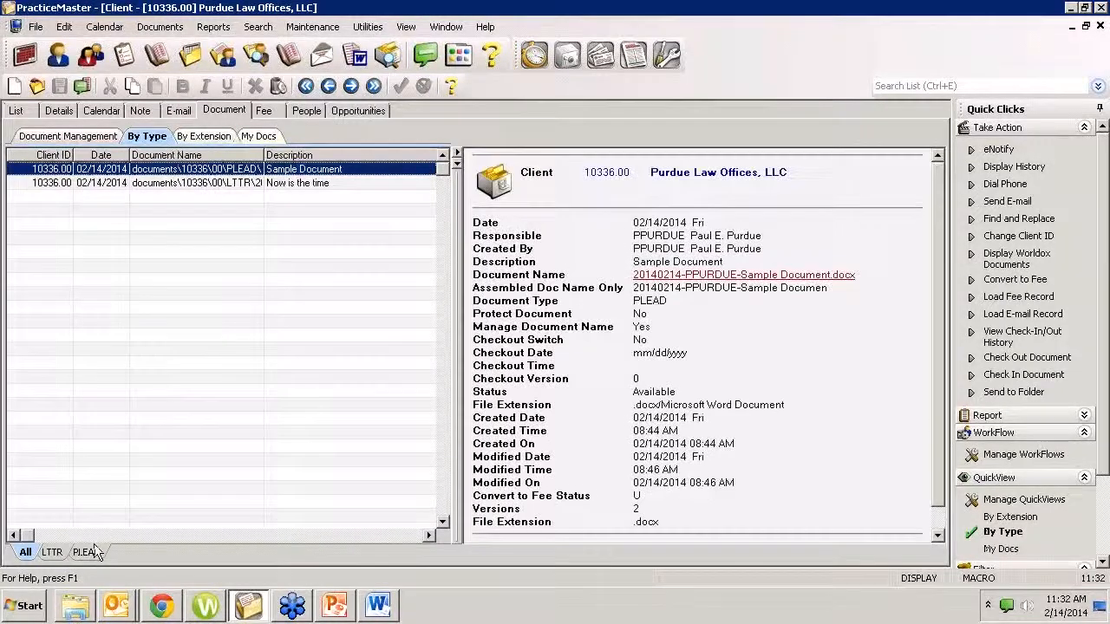
click(52, 552)
click(92, 553)
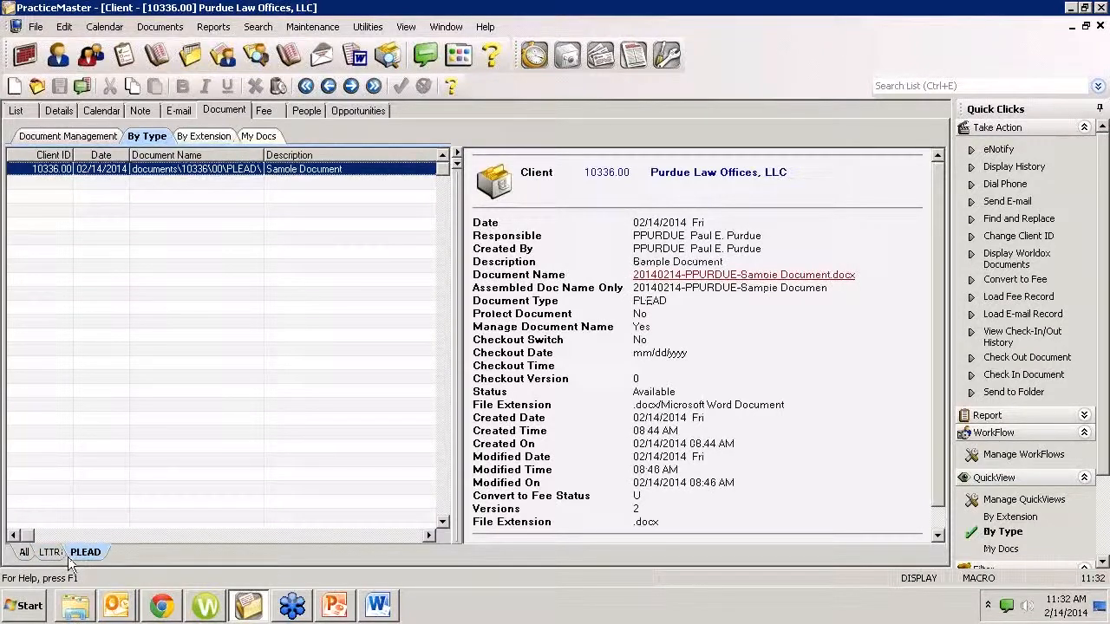
click(205, 137)
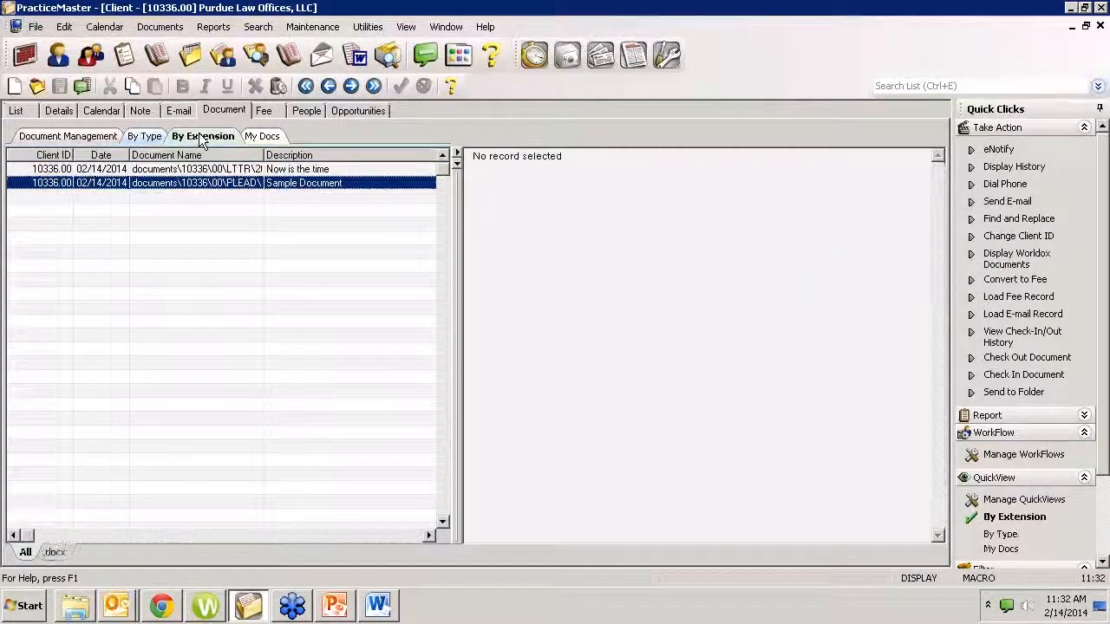
click(53, 553)
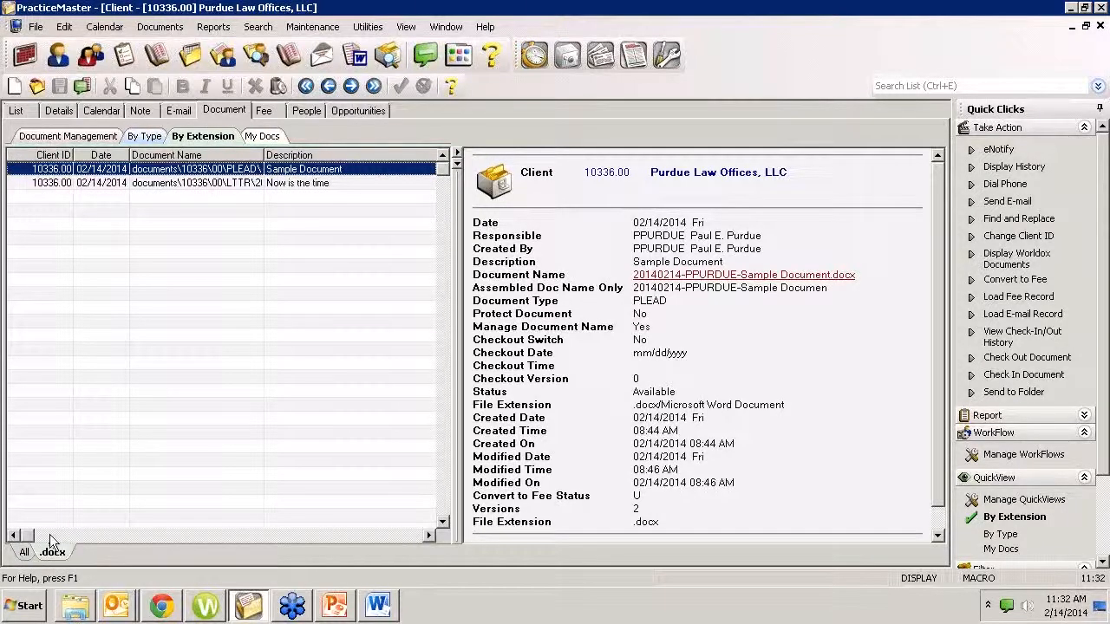
click(261, 136)
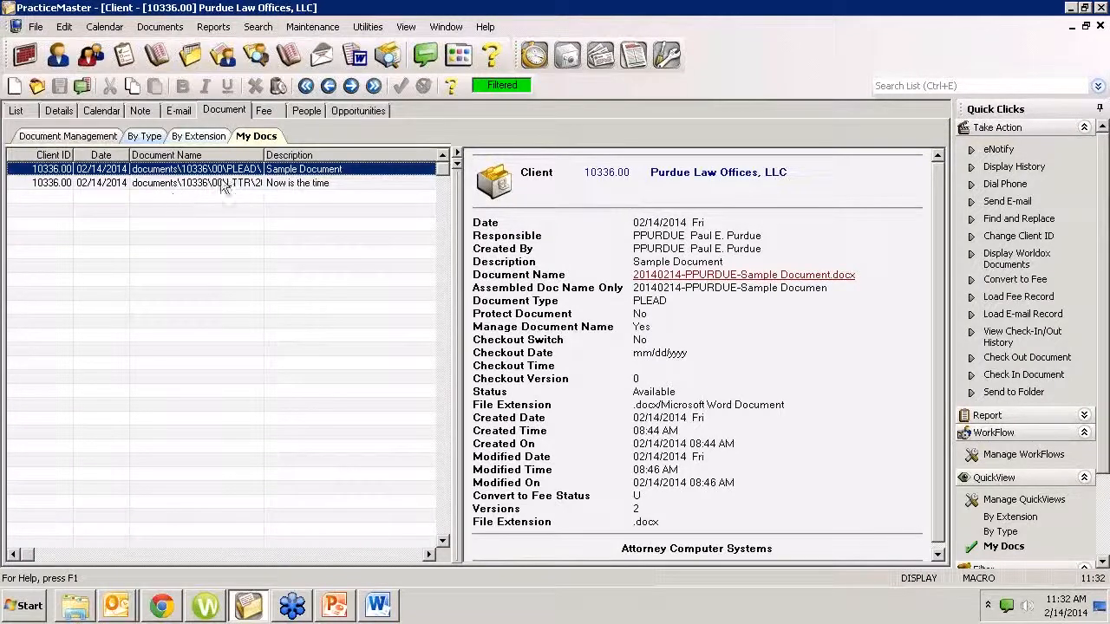
click(171, 614)
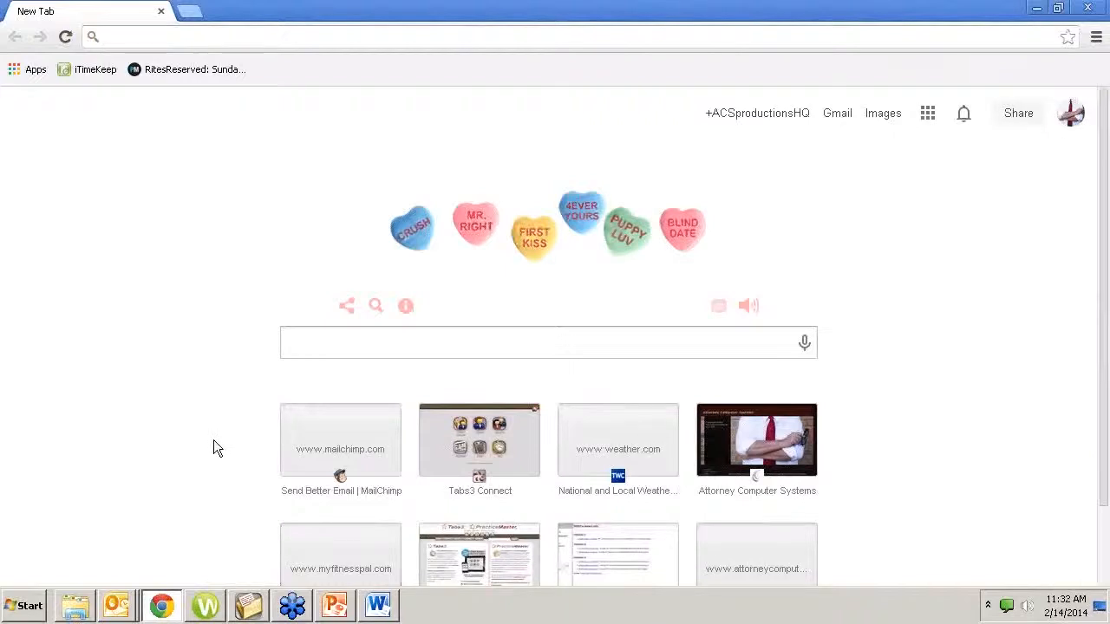
click(164, 38)
text(www.tabs3)
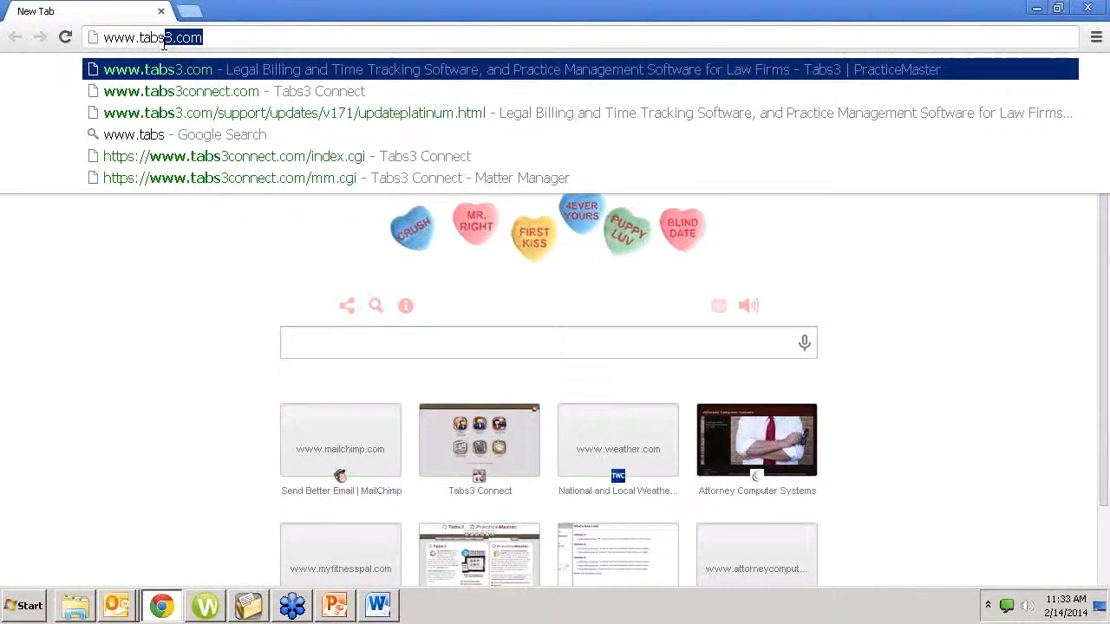
text(conn)
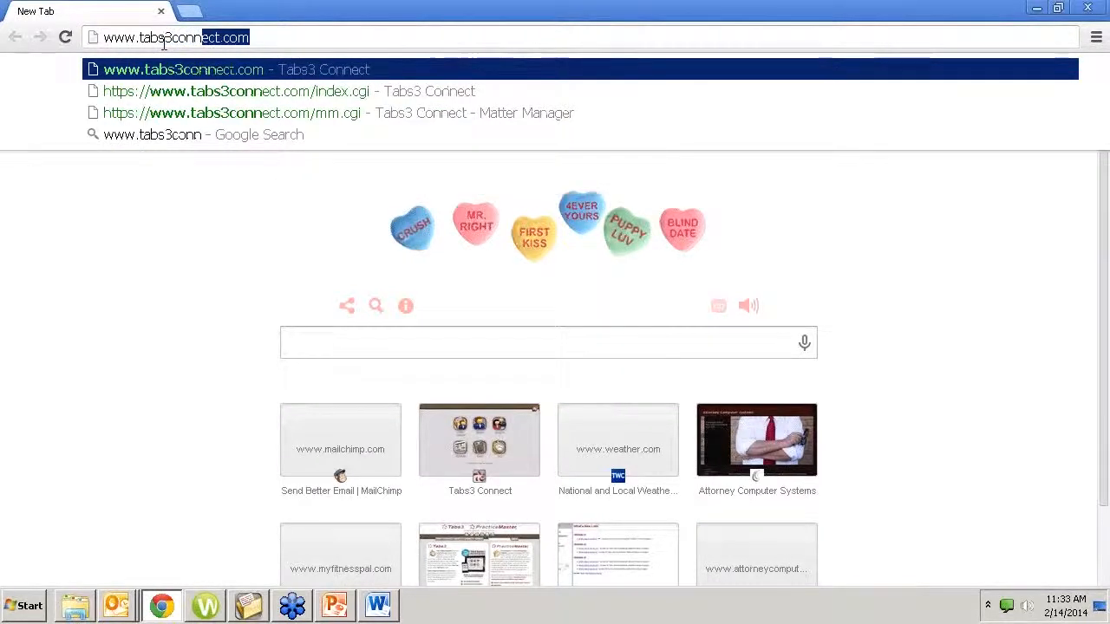
key(Return)
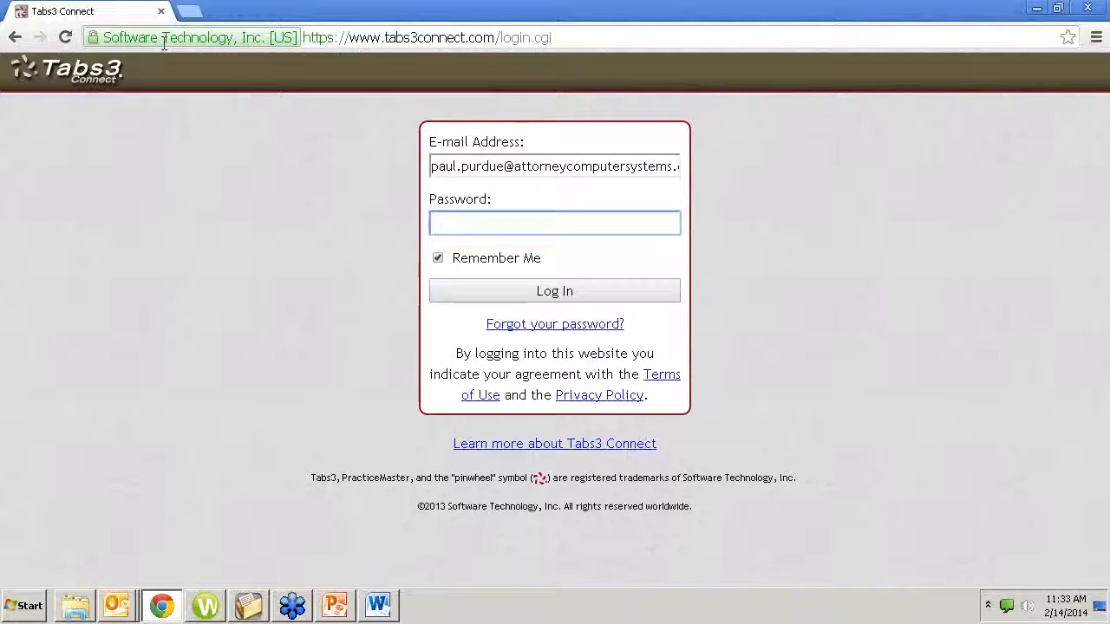
Enter the account password and log in to Tabs3 Connect
text(•••••••••••••)
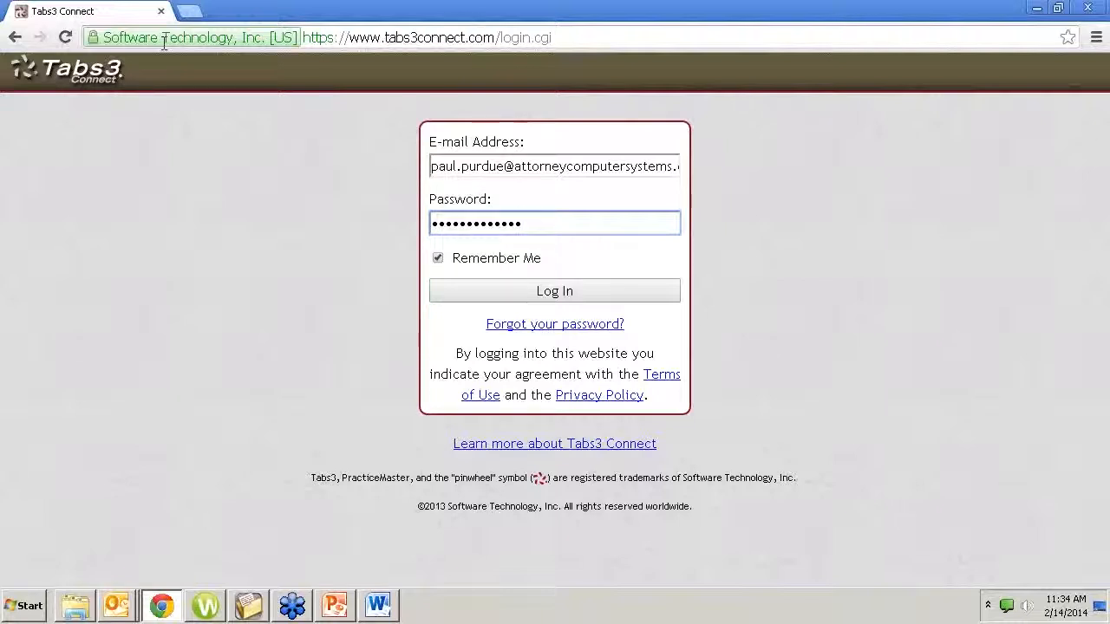
key(Return)
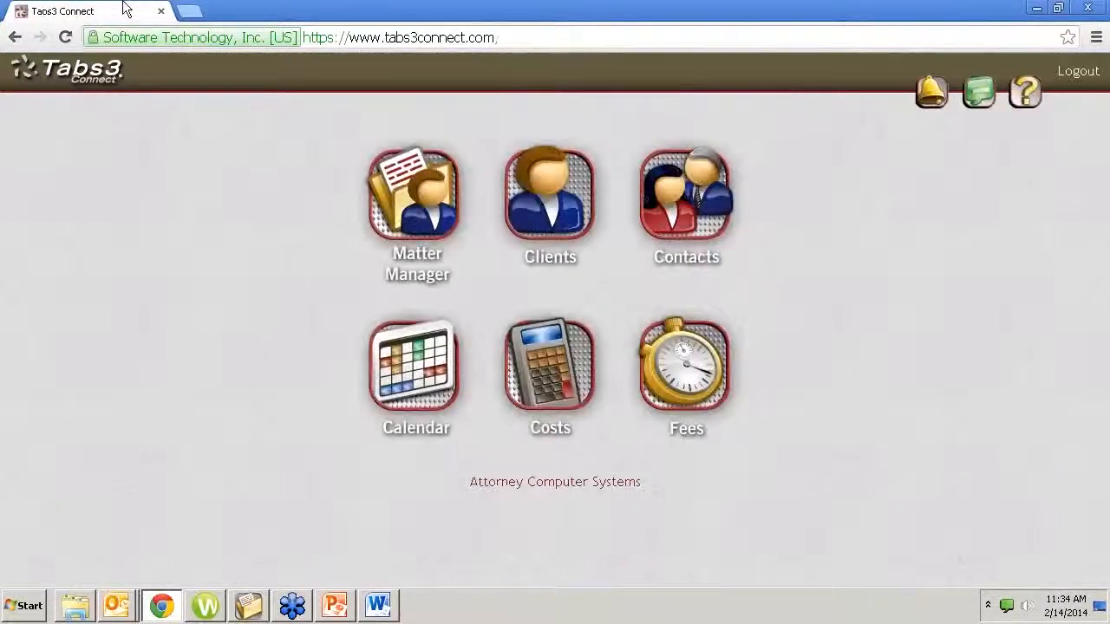
Open Matter Manager, search the clients for "purdue", and select Purdue Law Offices, LLC
click(395, 186)
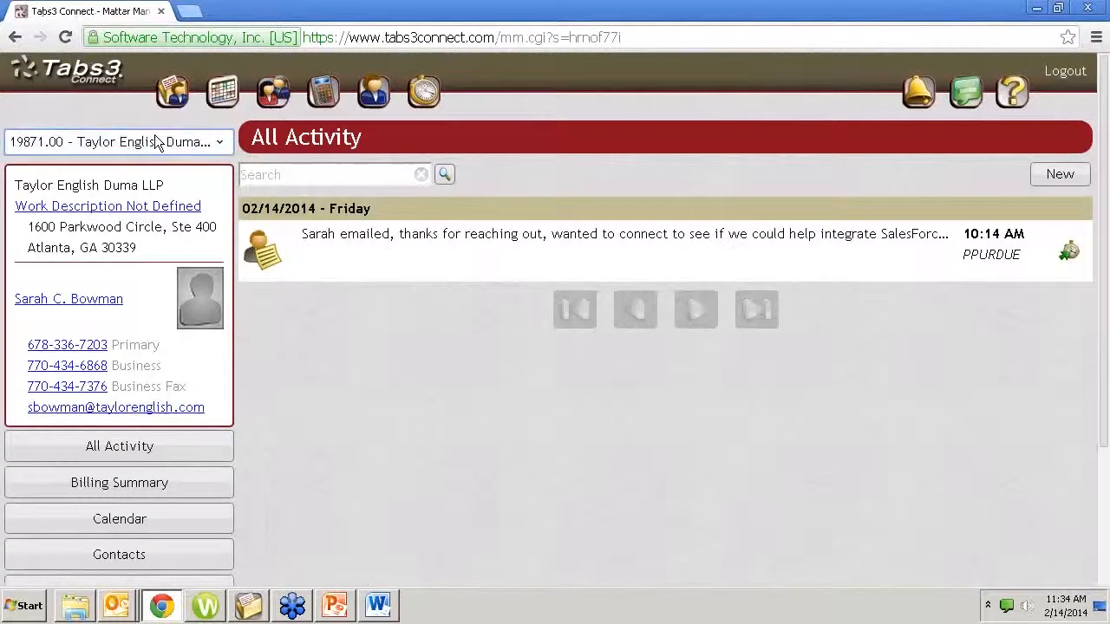
click(155, 140)
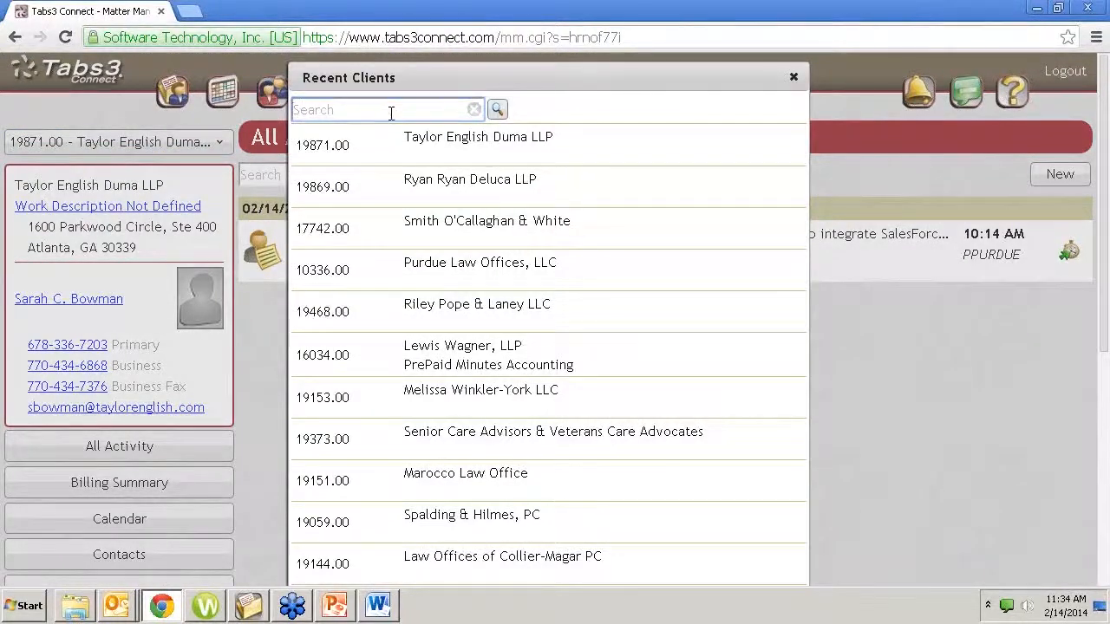
text(purdue)
key(Return)
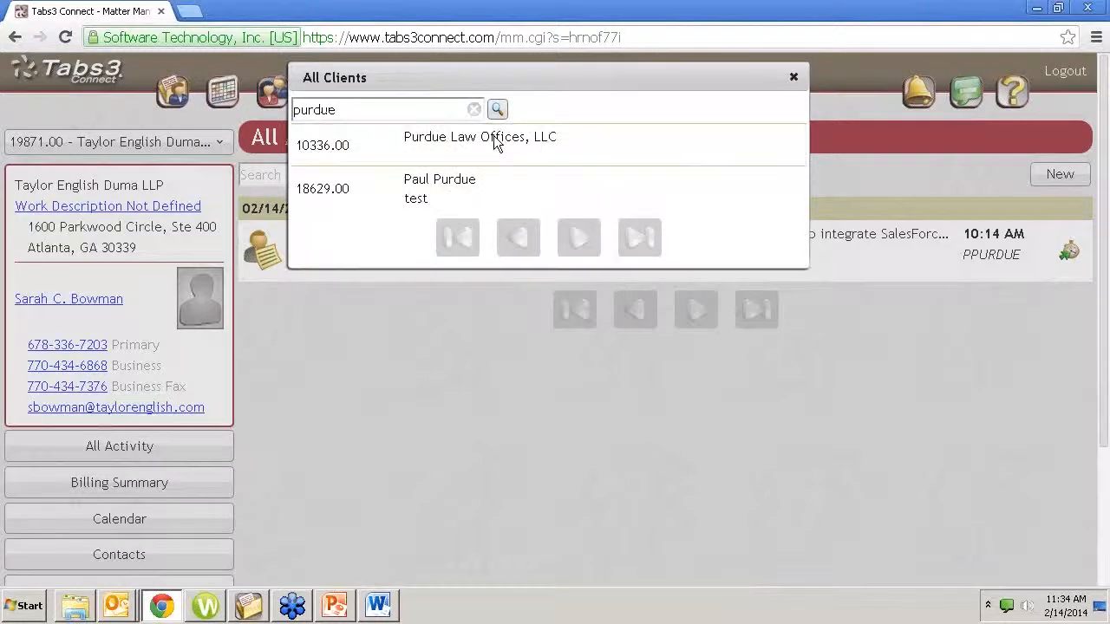
click(474, 140)
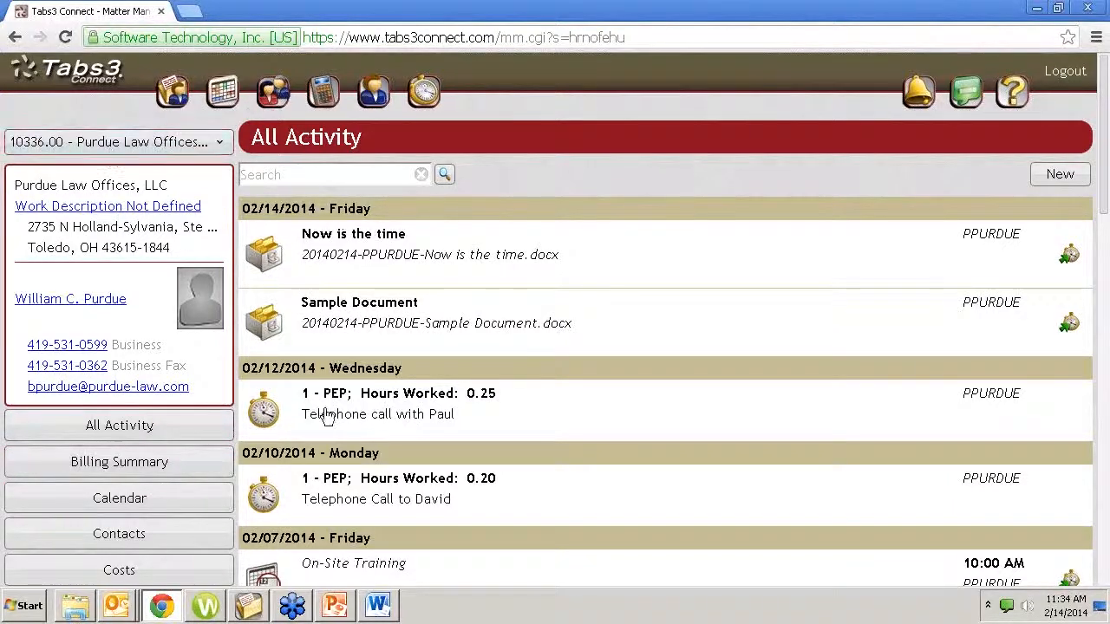
Look through the client's activity list, view only its documents, and return to all activity
scroll(325, 418, down, 4)
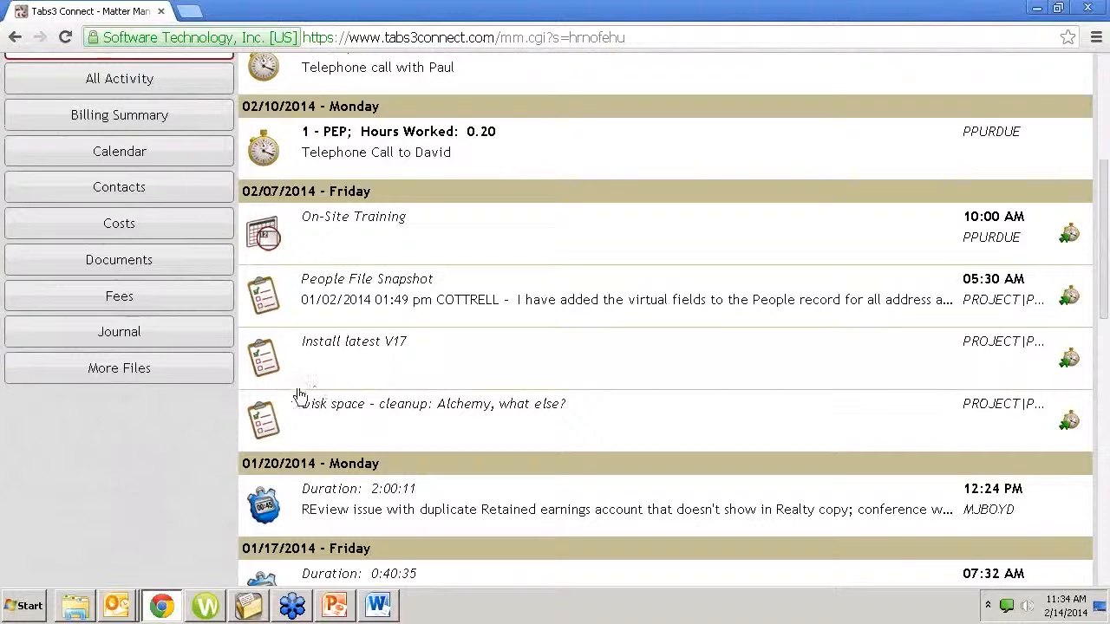
click(136, 263)
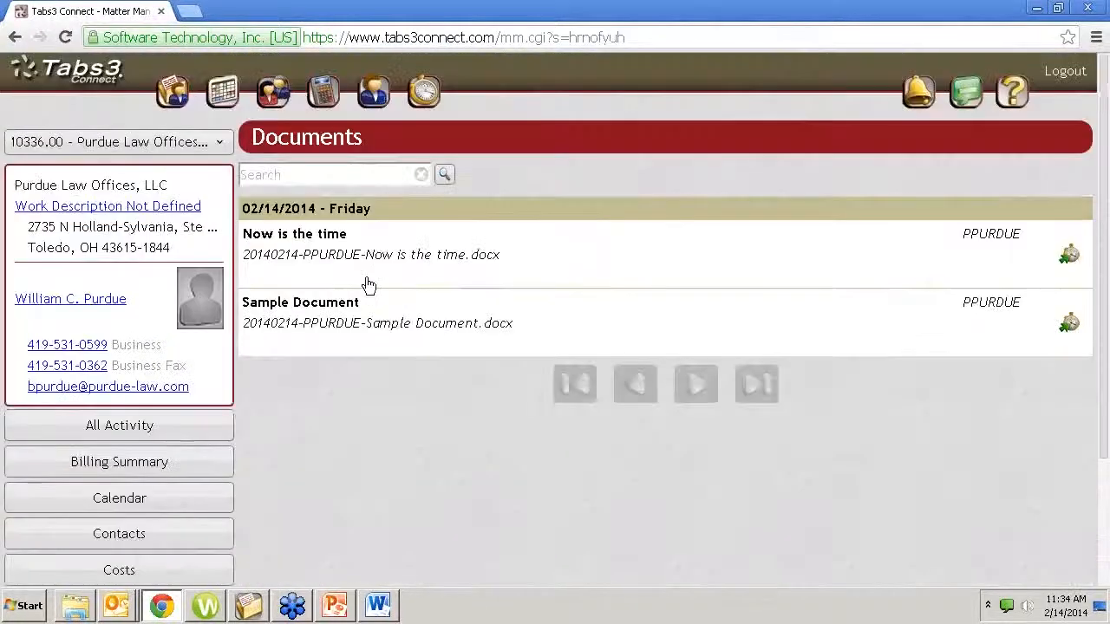
click(165, 438)
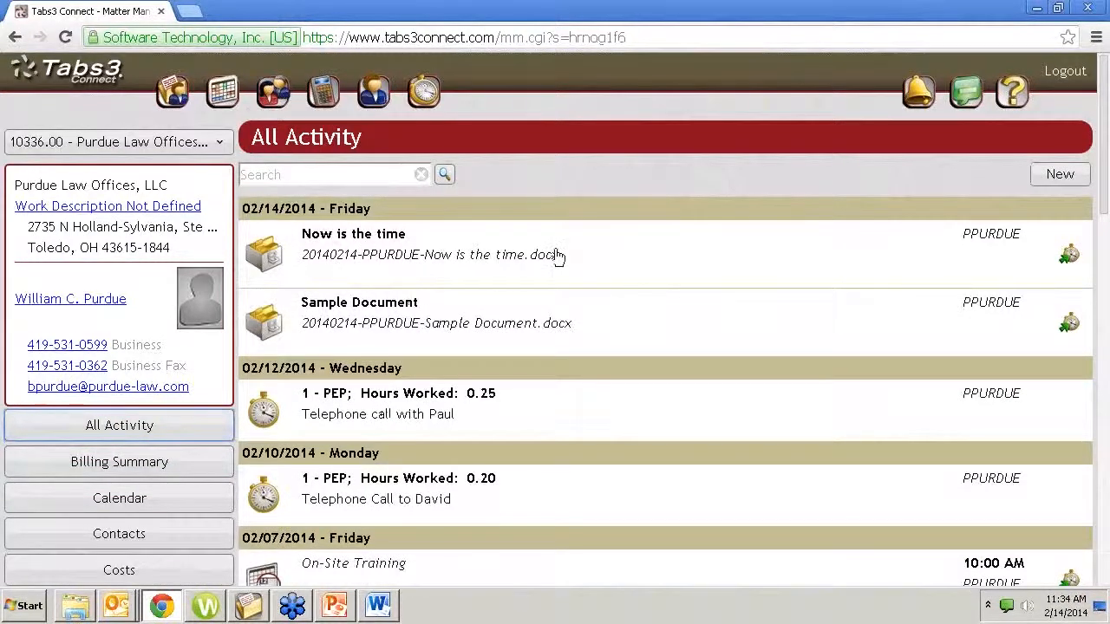
Open the "Now is the time" document entry, view its downloaded .docx file in Word, and close the file
click(384, 258)
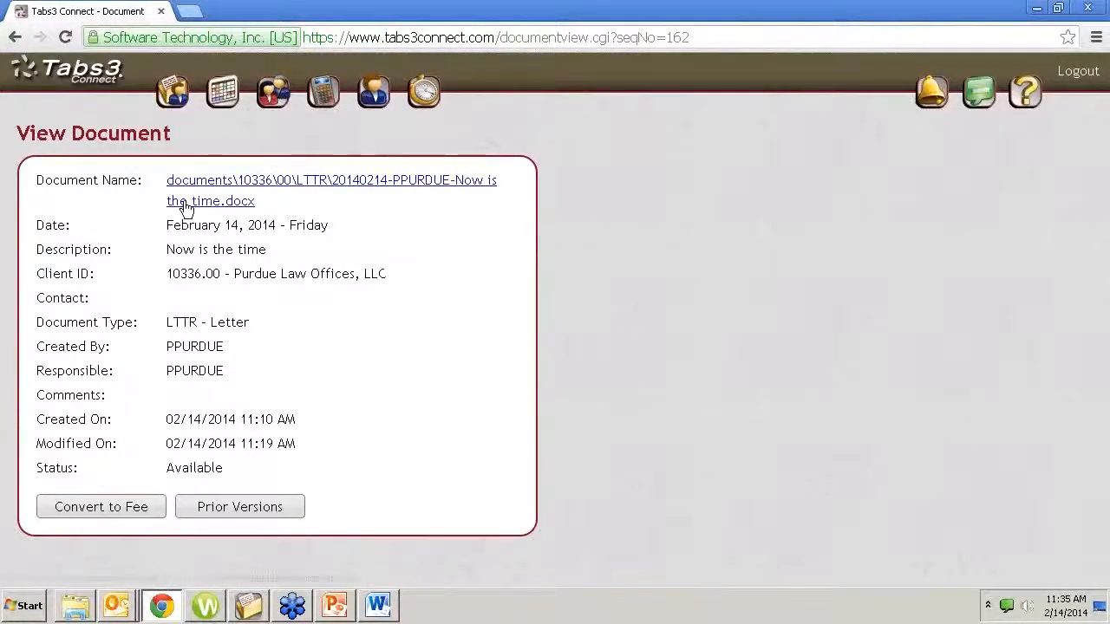
click(241, 188)
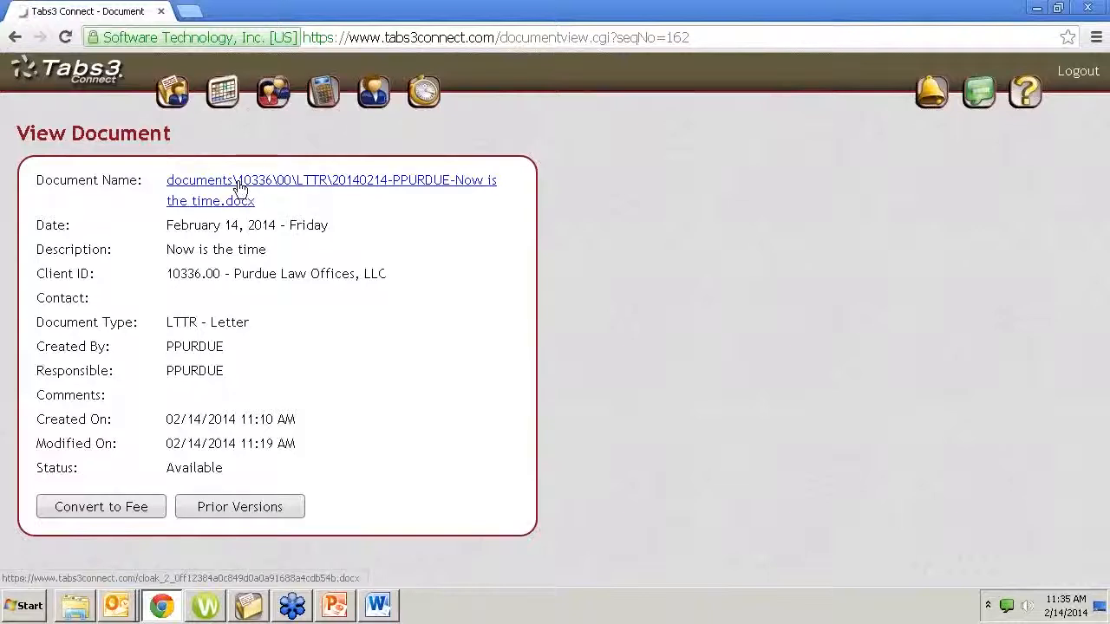
click(108, 568)
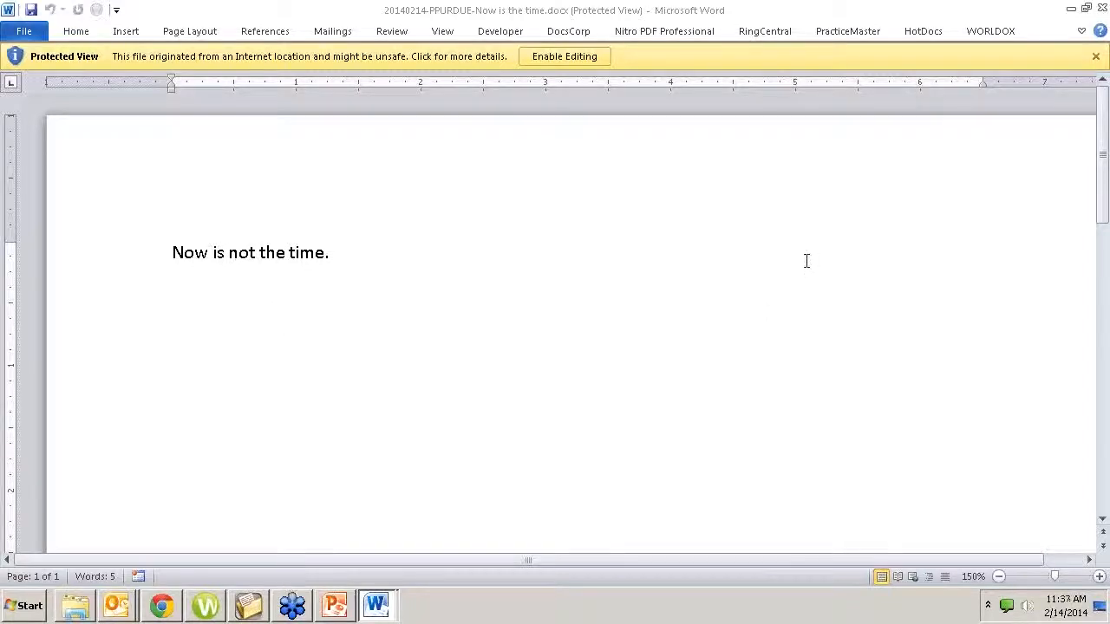
click(1105, 9)
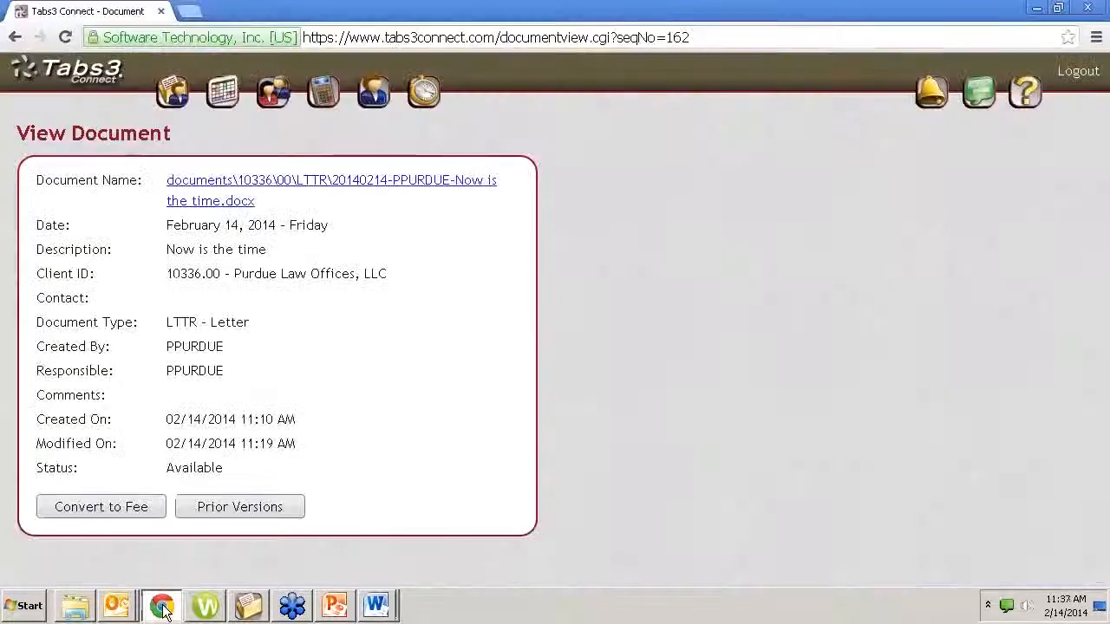
click(499, 38)
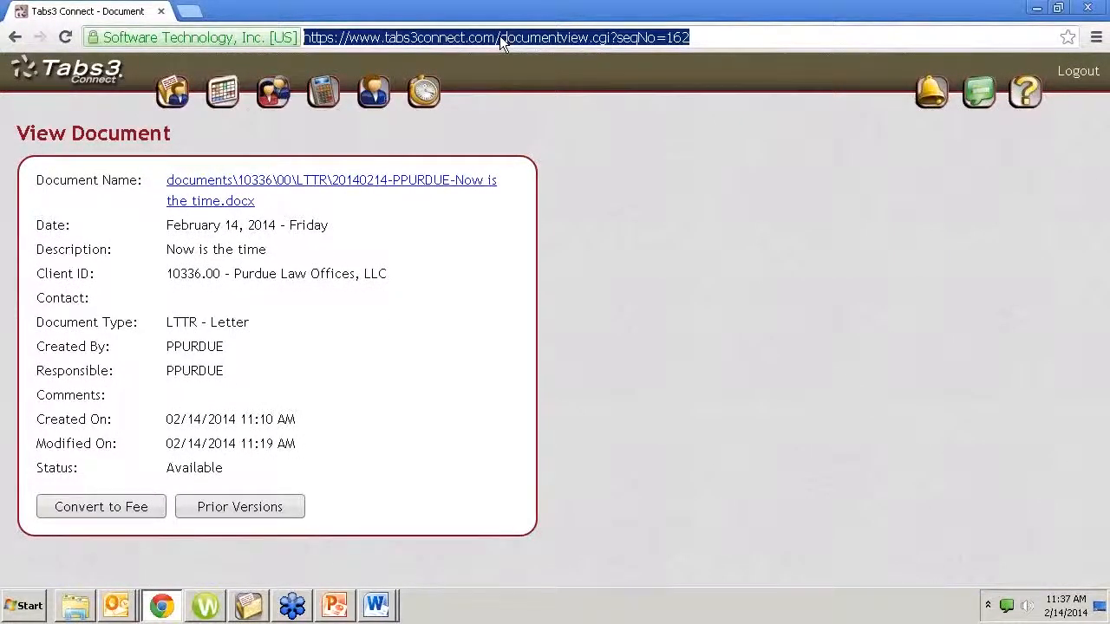
text(www.attorneycomputersystems.com)
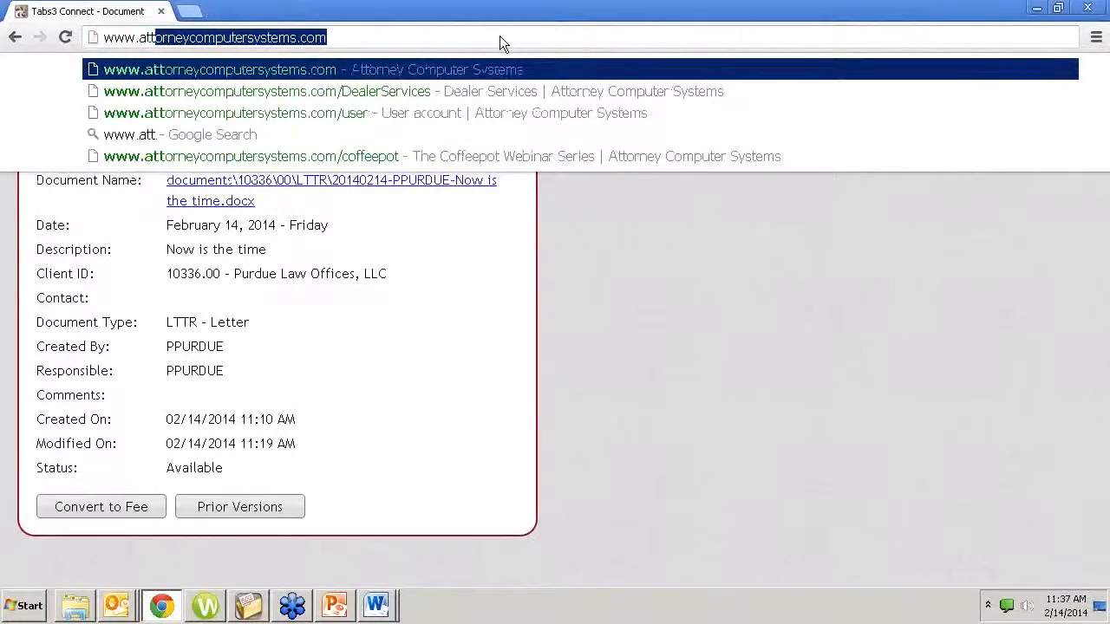
key(Return)
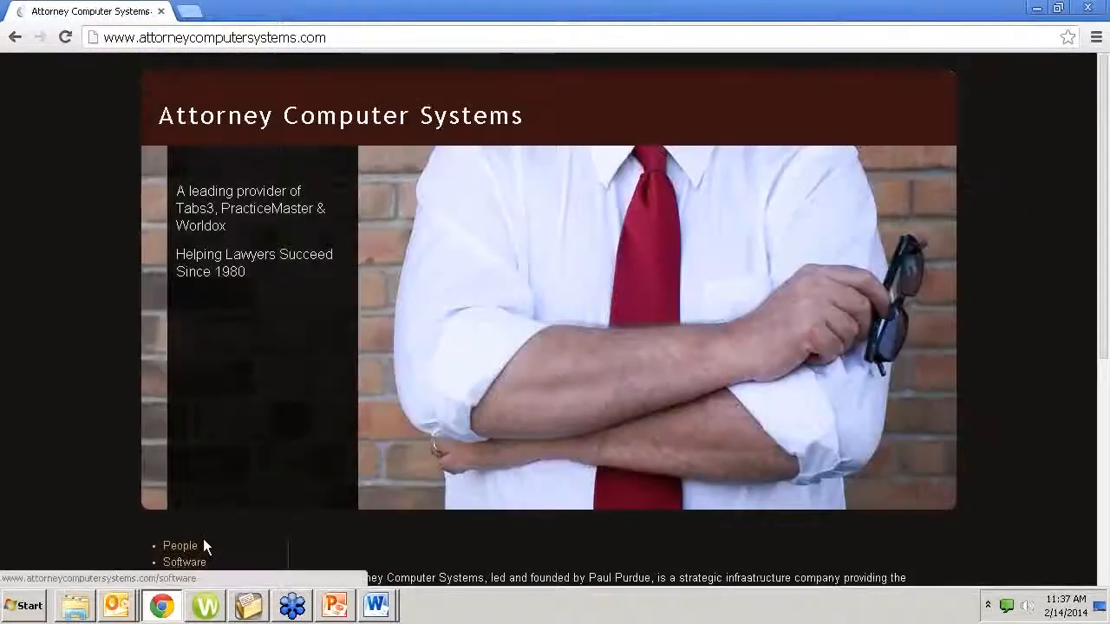
scroll(220, 544, down, 3)
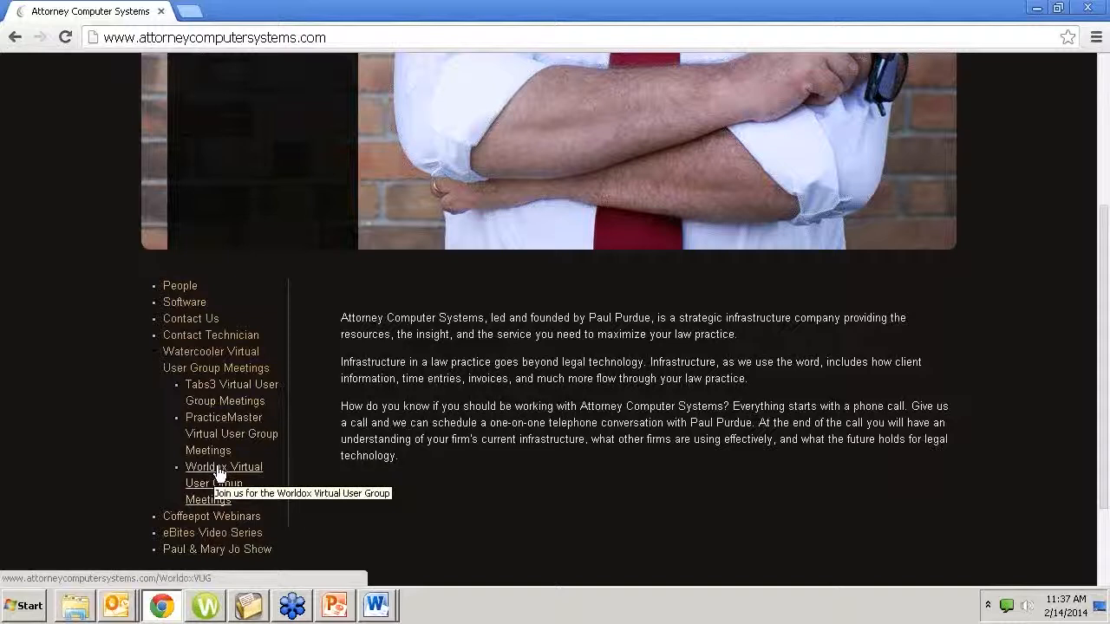
click(195, 516)
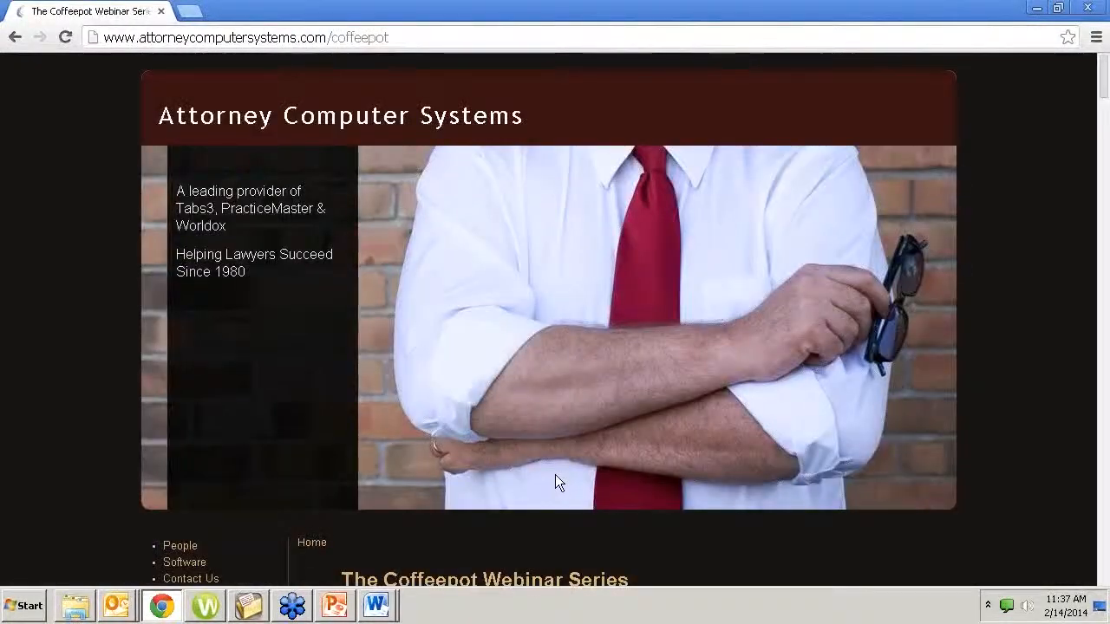
Look through the current and past webinar listings on the Coffeepot Webinar Series page
scroll(555, 476, down, 5)
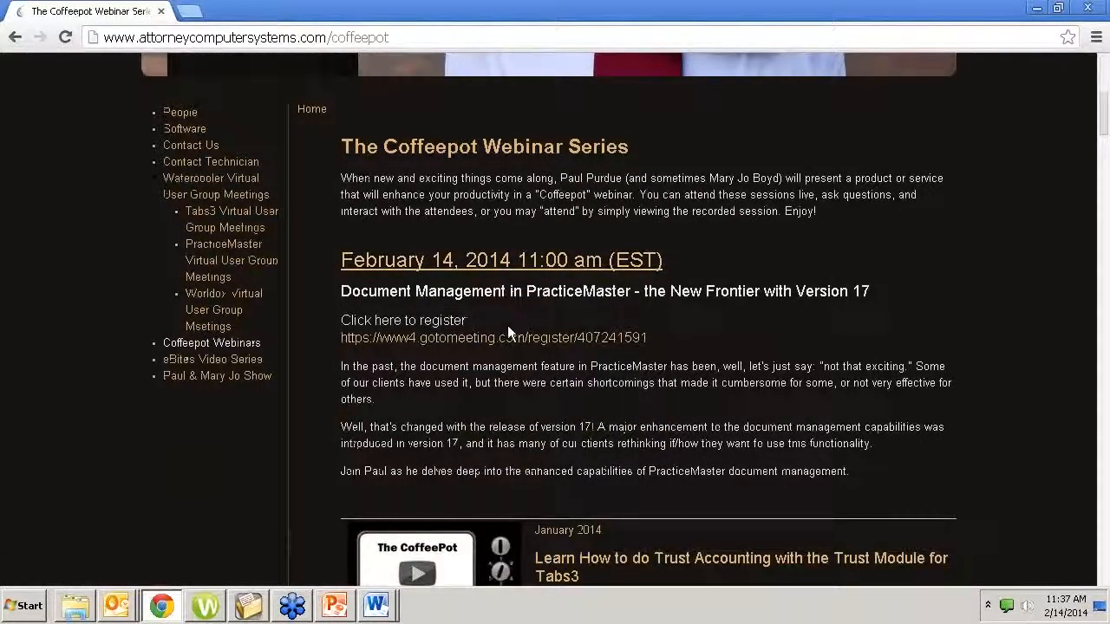
scroll(524, 394, down, 9)
scroll(527, 380, down, 20)
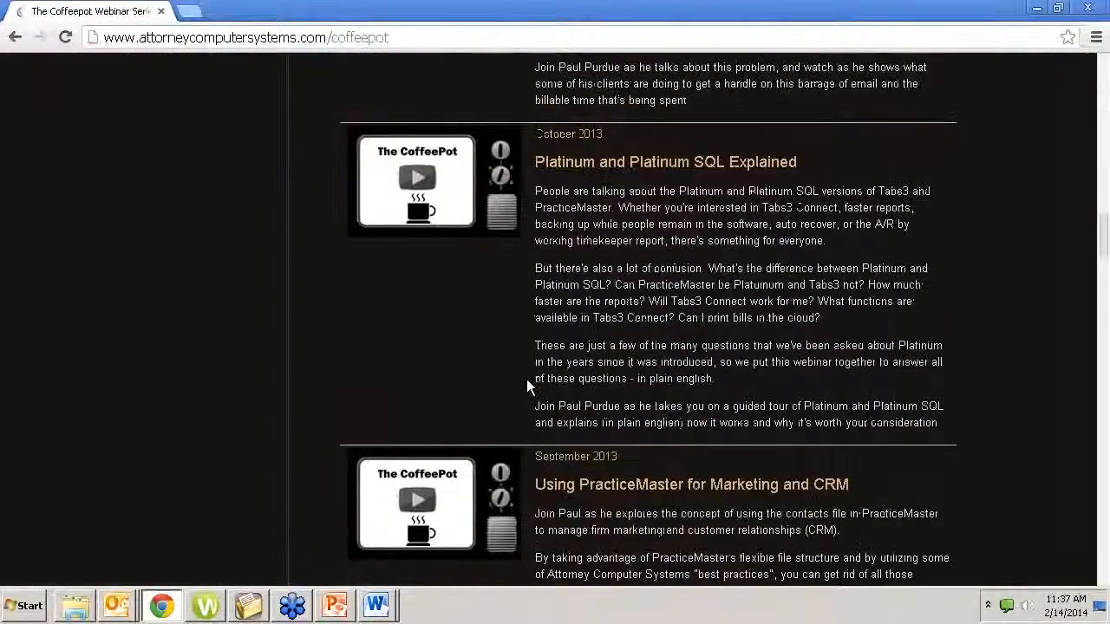
scroll(526, 382, down, 10)
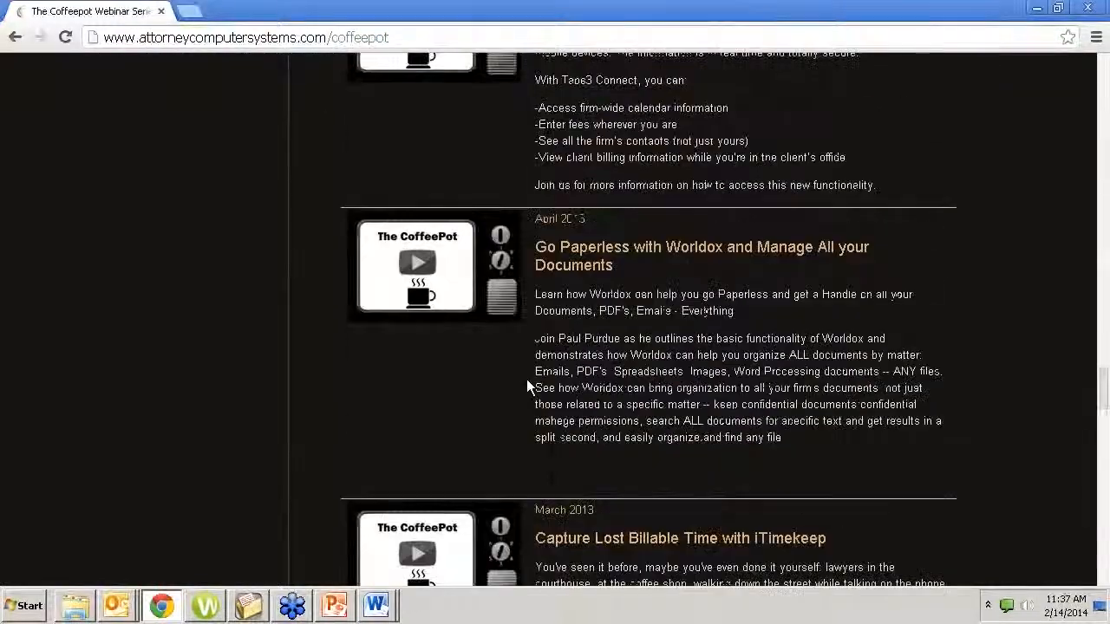
scroll(526, 379, up, 20)
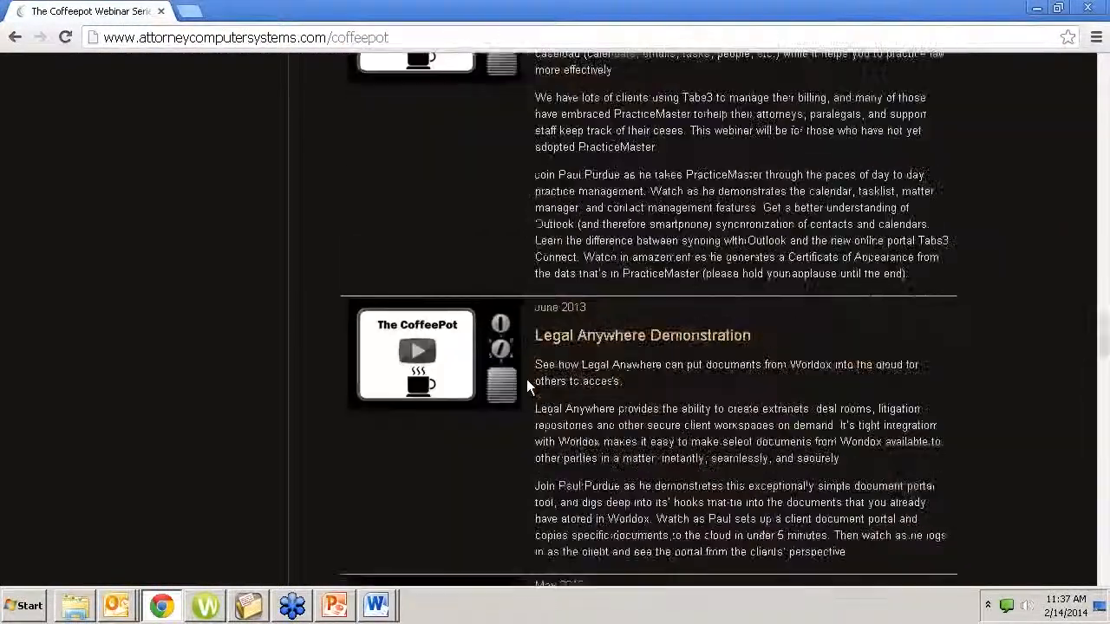
scroll(524, 382, up, 8)
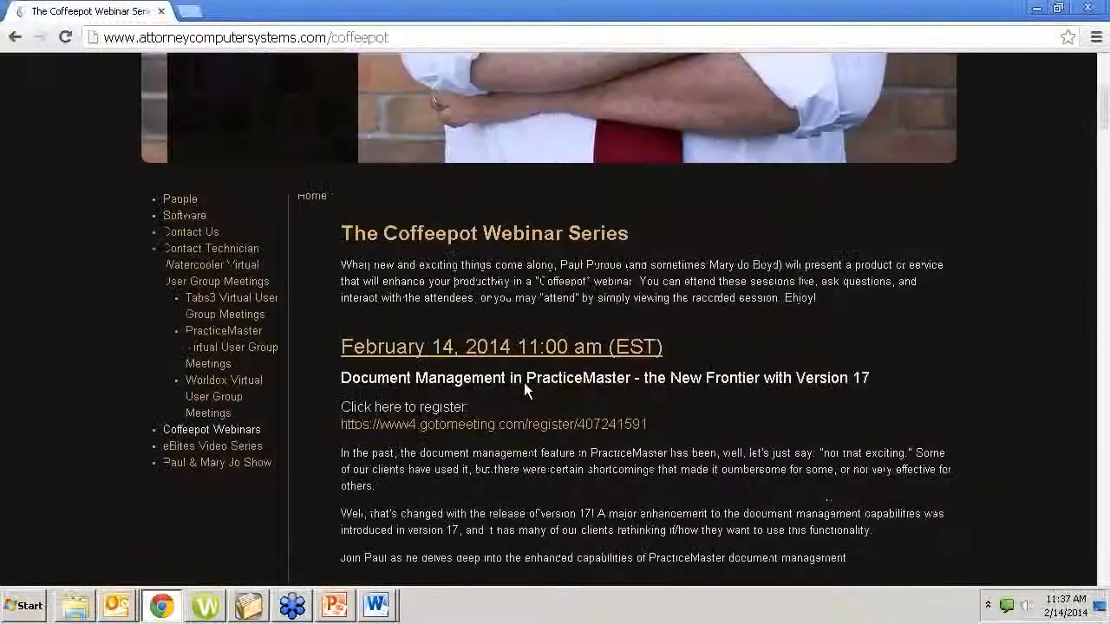
scroll(523, 382, down, 1)
scroll(523, 382, down, 3)
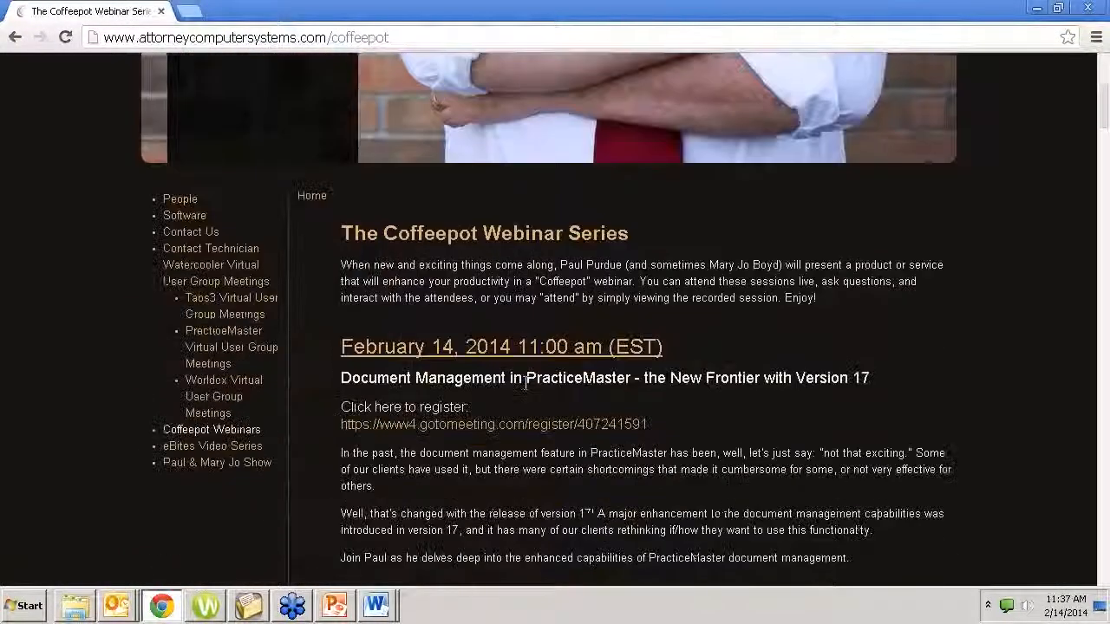